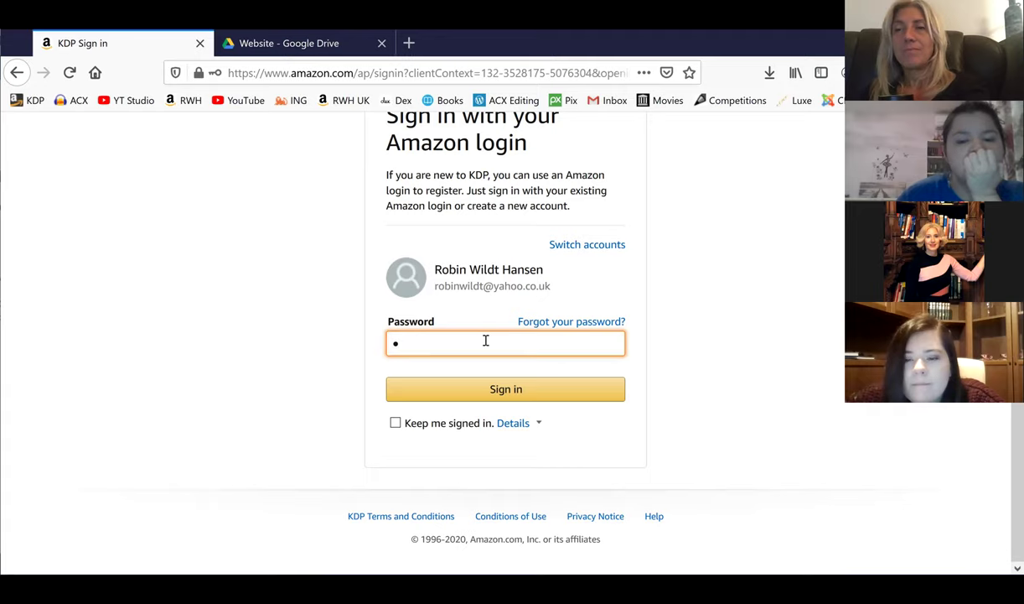
Step: Sign in with the account password and decline Firefox's offer to save it
type("a")
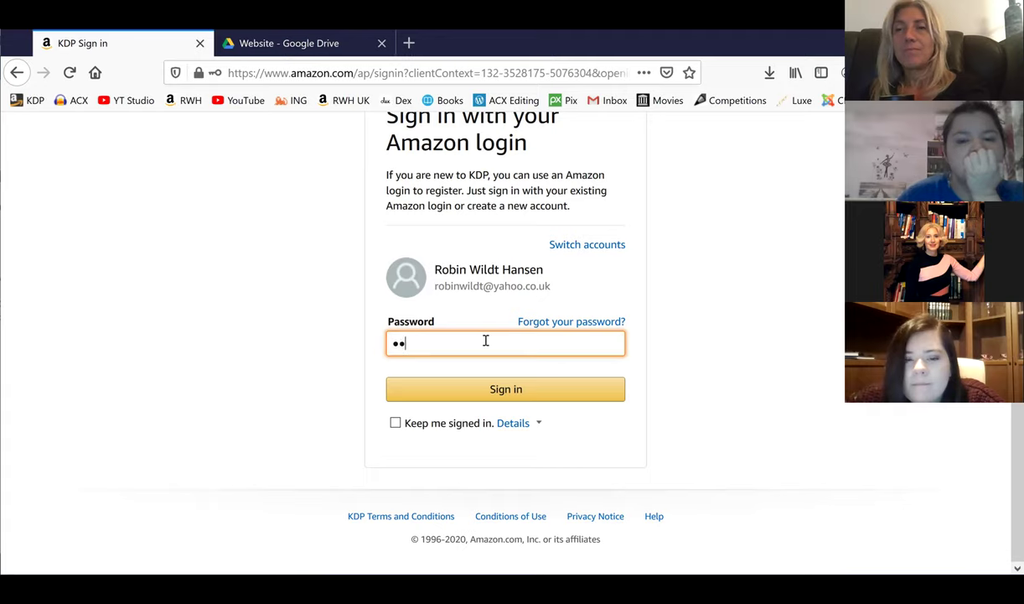
type("aaa")
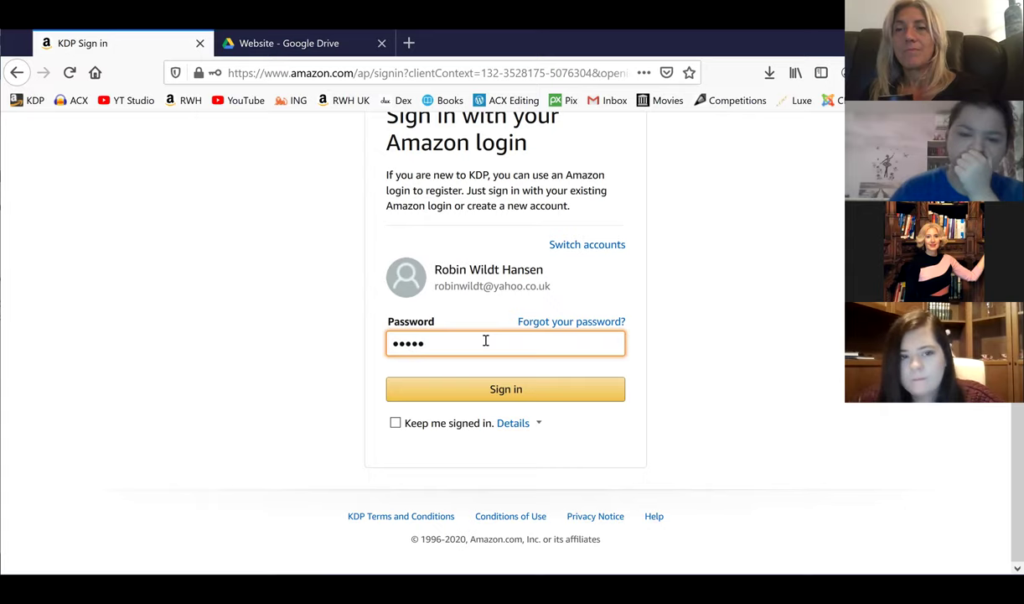
type("a")
key("Return")
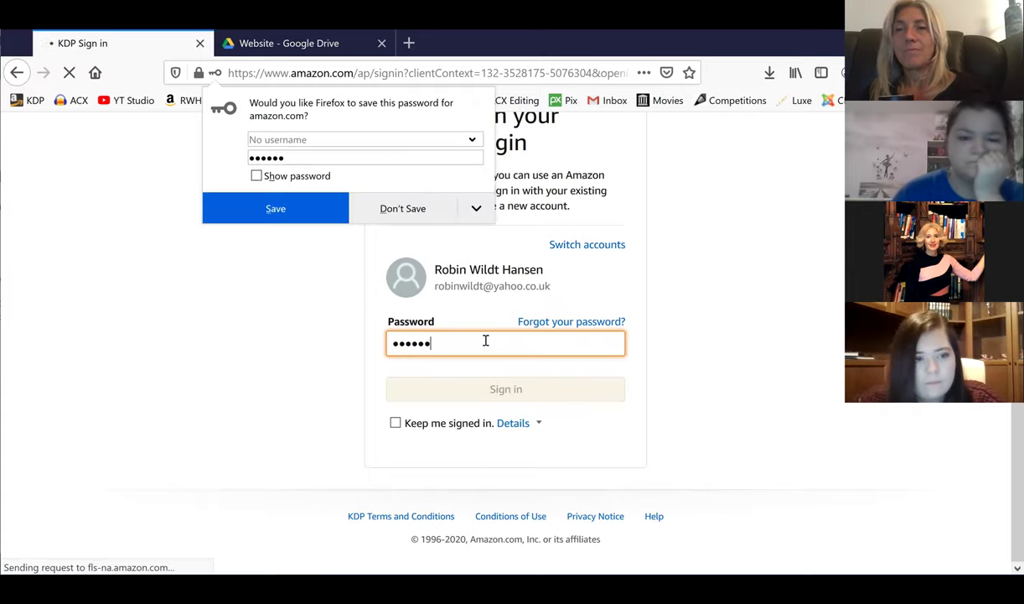
left_click(403, 209)
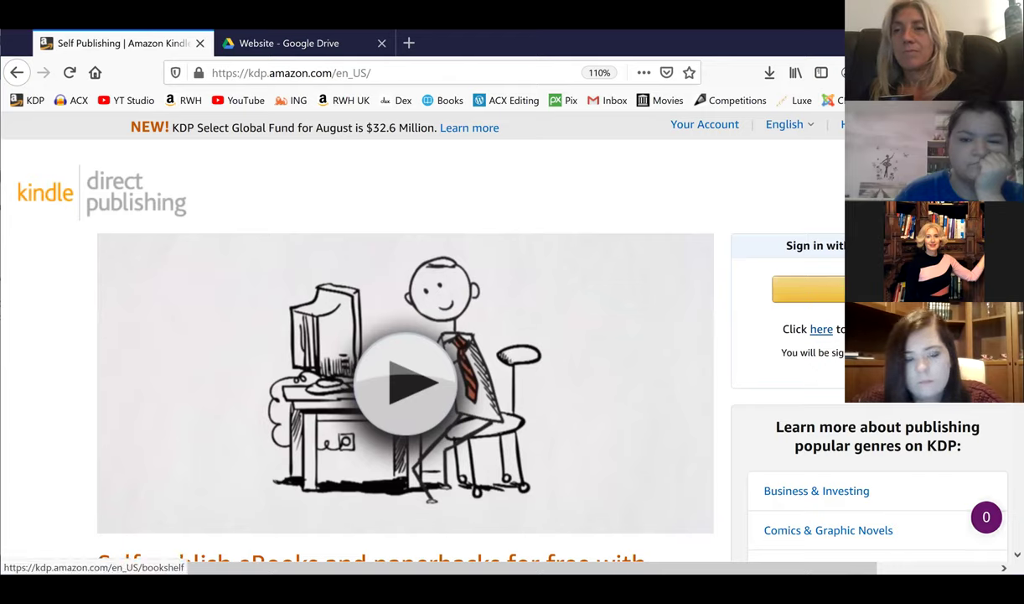
Step: Go through to the KDP Bookshelf and scroll through the live books, then back to the top
left_click(864, 289)
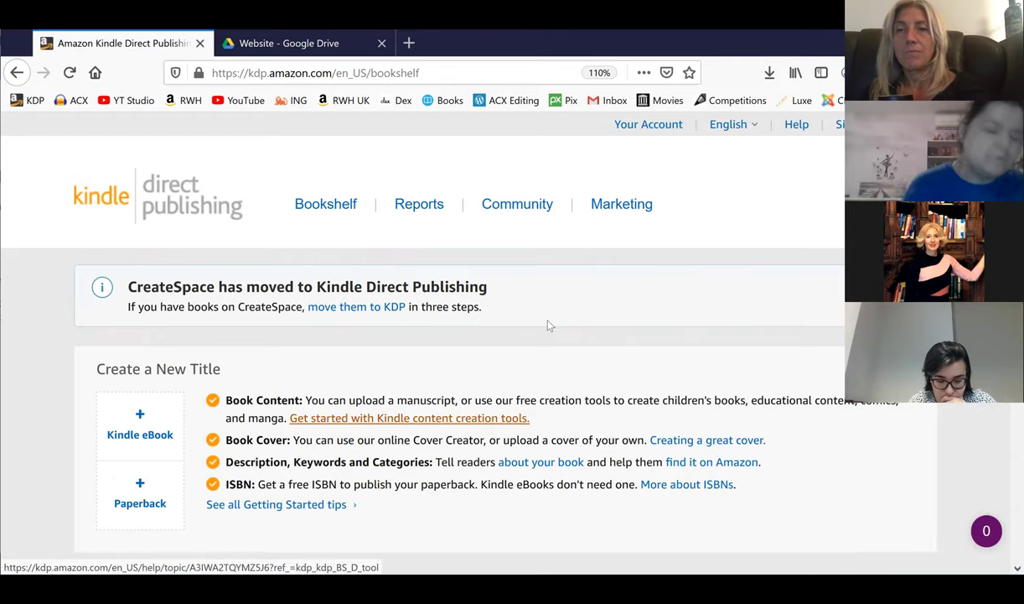
scroll(723, 176, "down", 3)
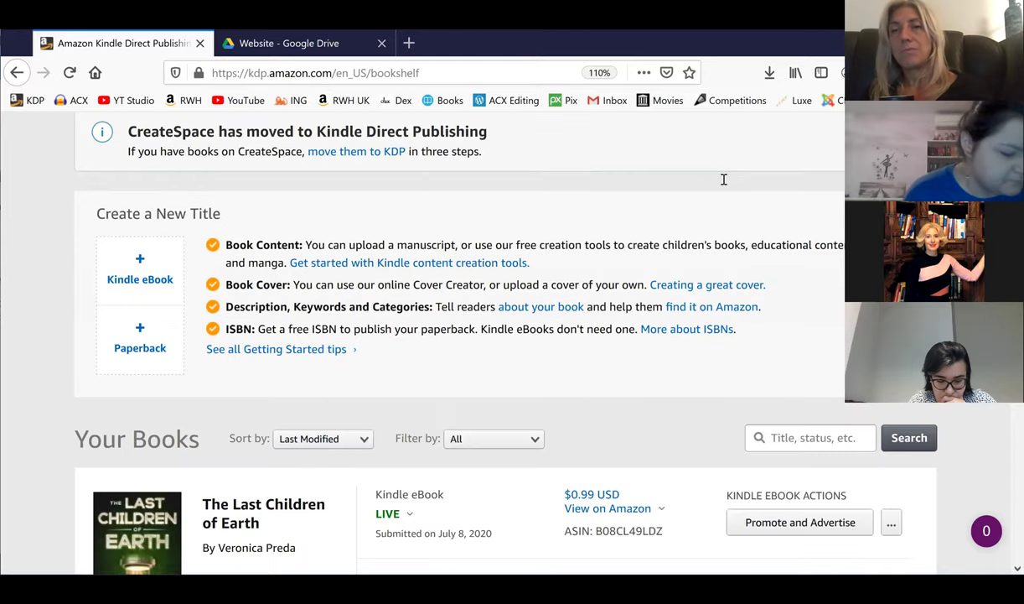
scroll(716, 180, "down", 5)
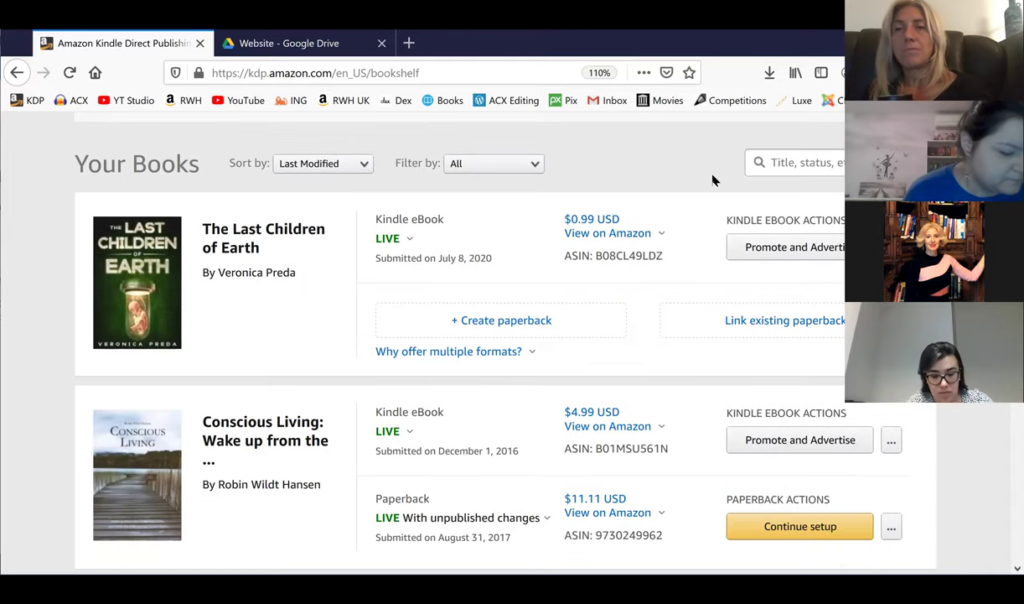
scroll(704, 265, "down", 5)
scroll(703, 265, "down", 6)
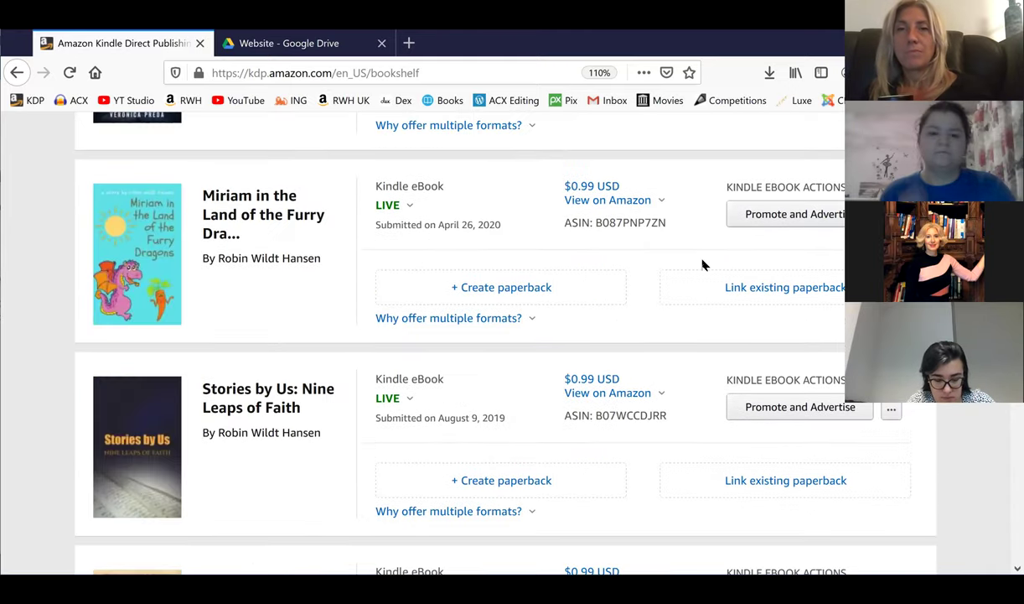
scroll(703, 265, "down", 2)
scroll(695, 256, "down", 6)
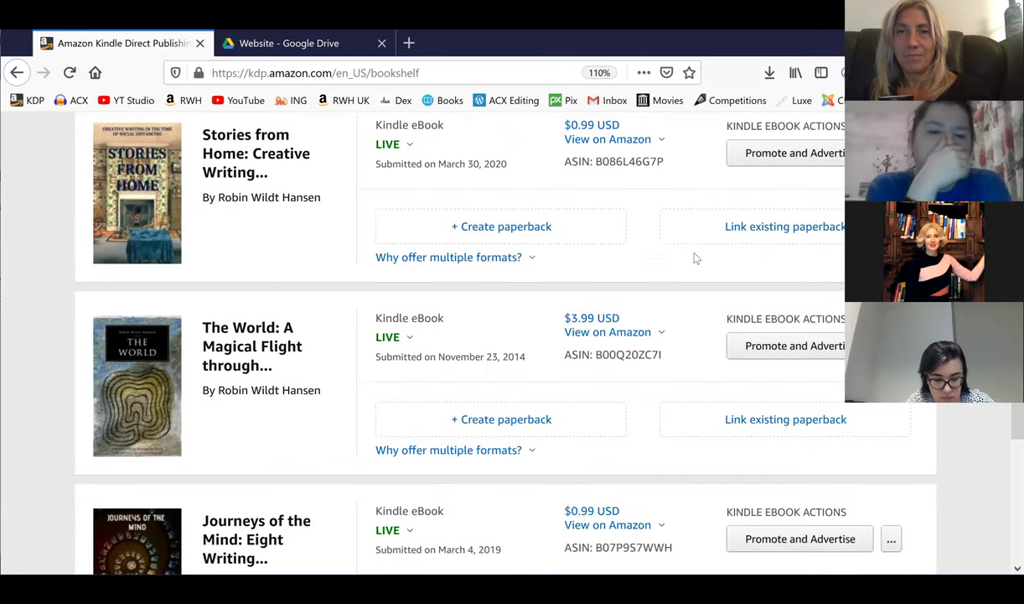
scroll(674, 318, "up", 2)
scroll(657, 343, "up", 12)
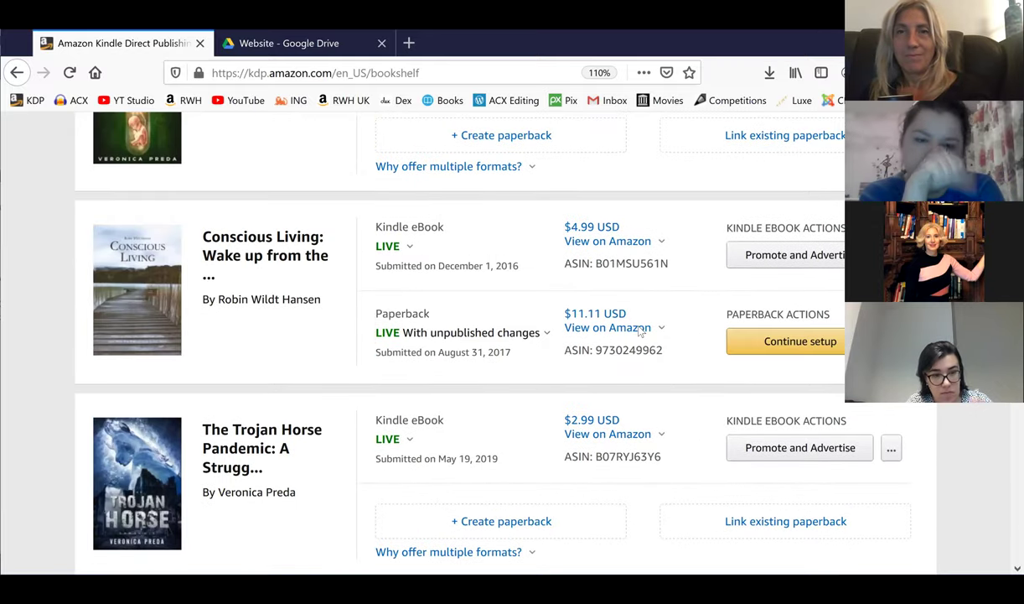
scroll(641, 331, "up", 10)
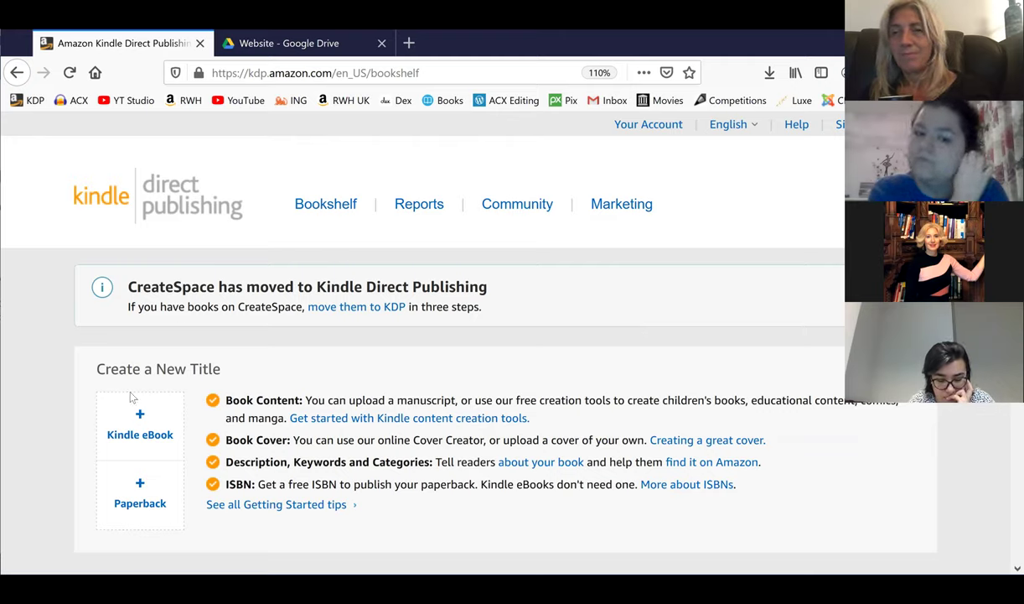
Step: Create a new Kindle eBook and enter 'Seven Signs' as its Book Title
left_click(140, 431)
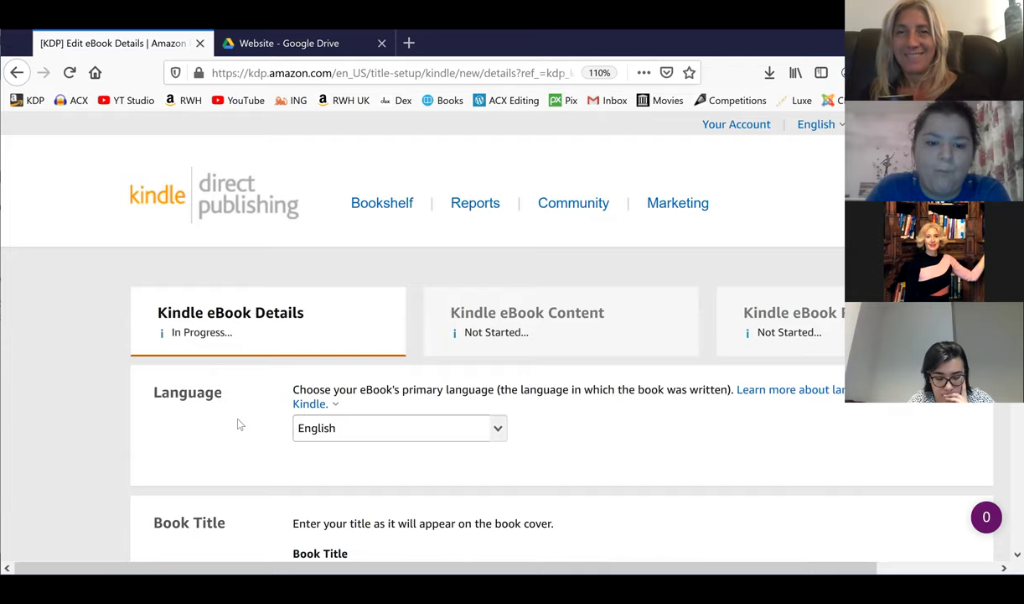
scroll(348, 382, "down", 3)
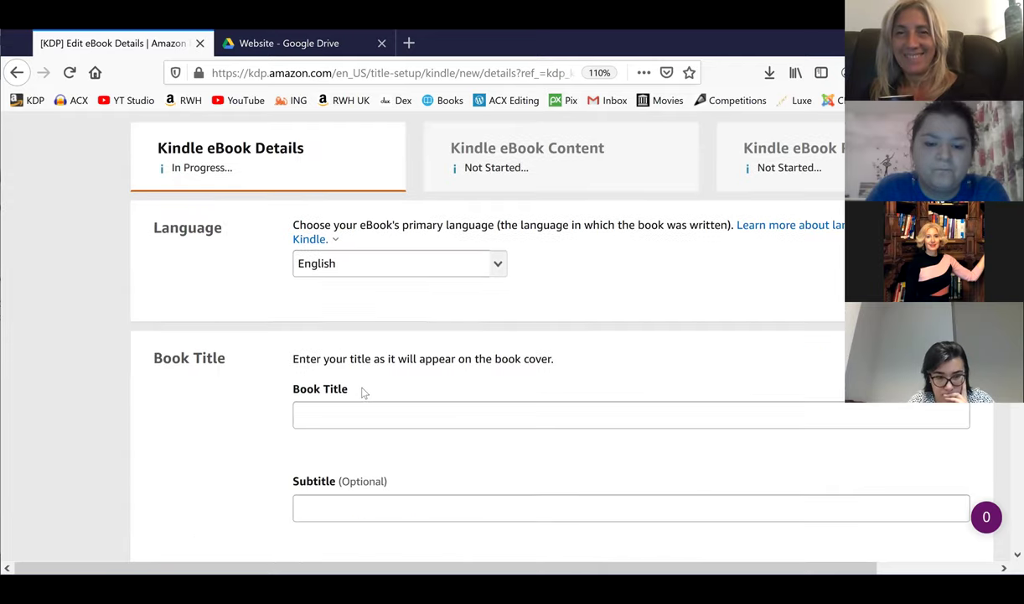
left_click(363, 409)
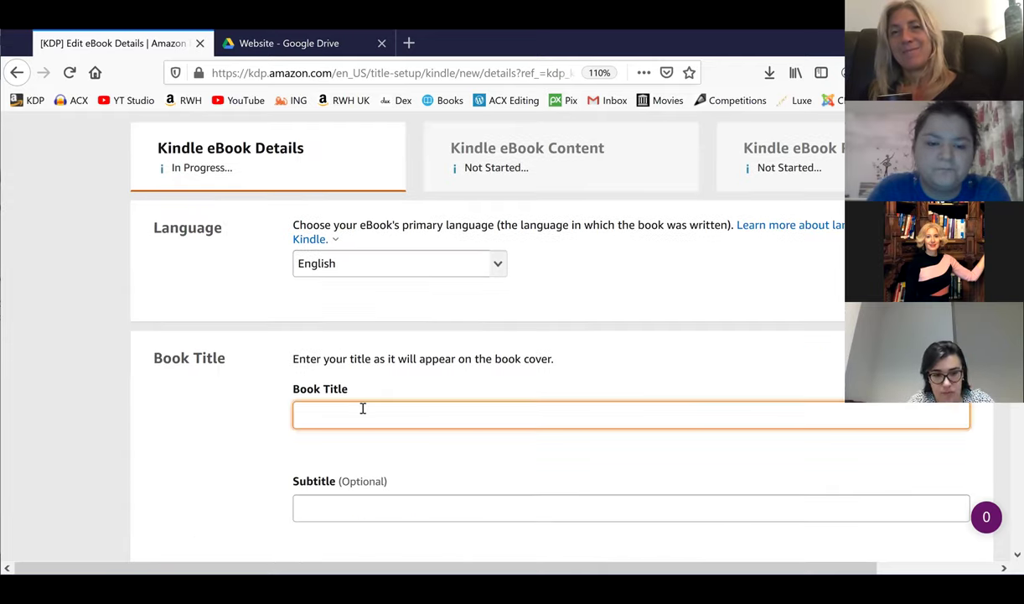
type("Seven S")
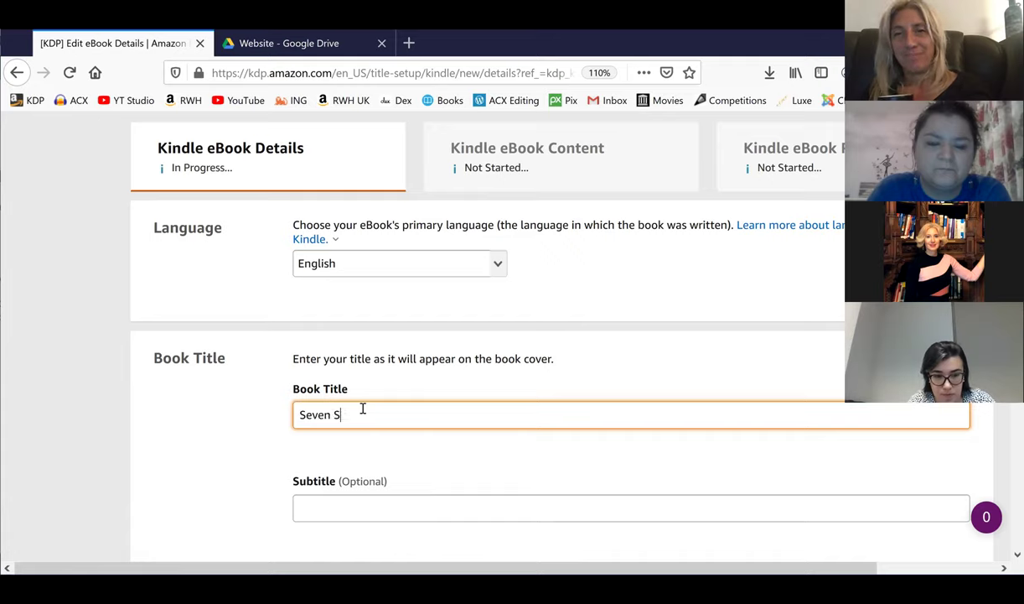
type("igns")
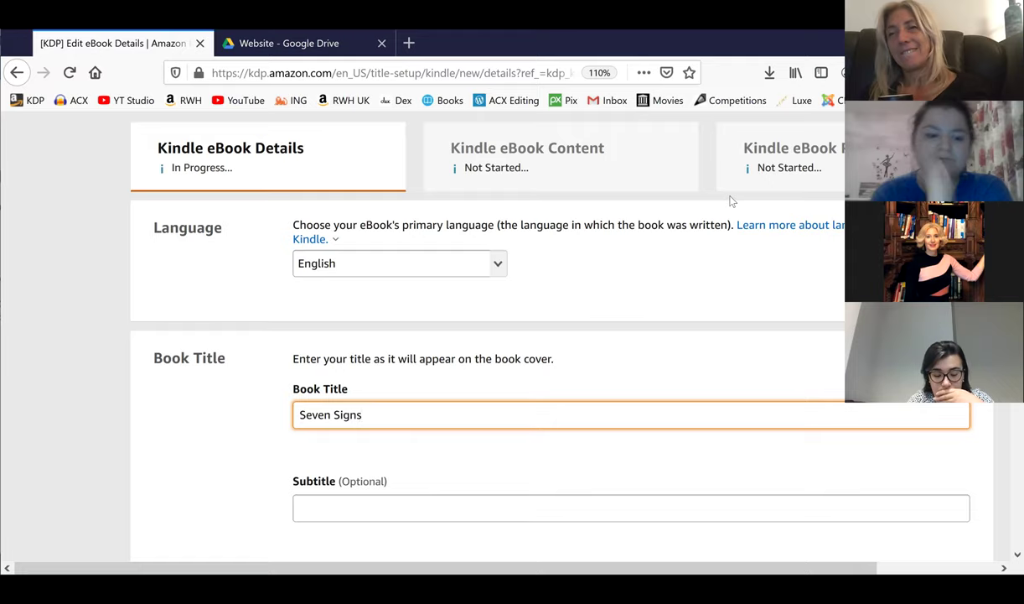
scroll(633, 339, "down", 4)
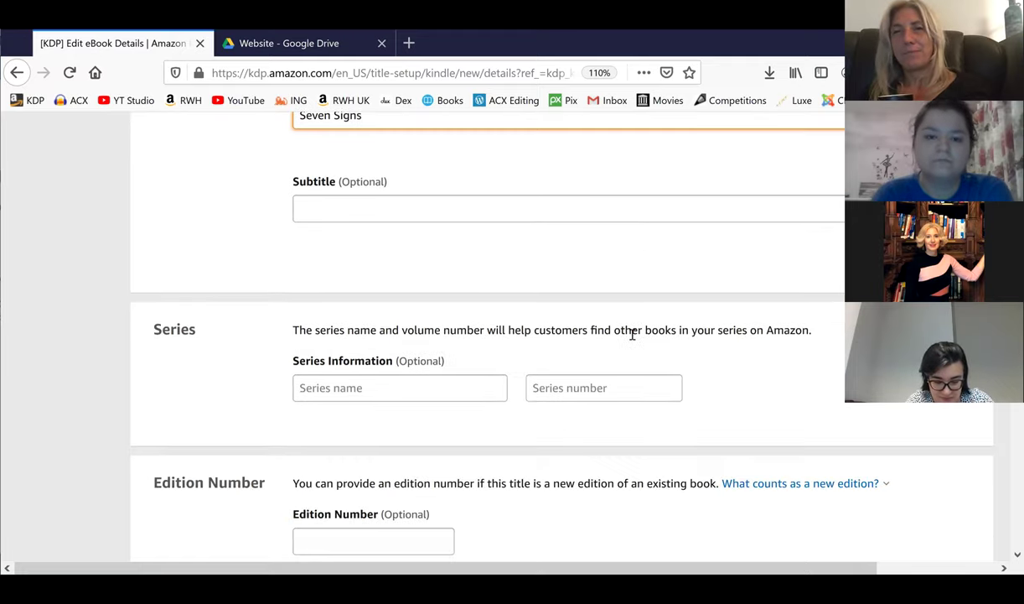
scroll(633, 333, "up", 1)
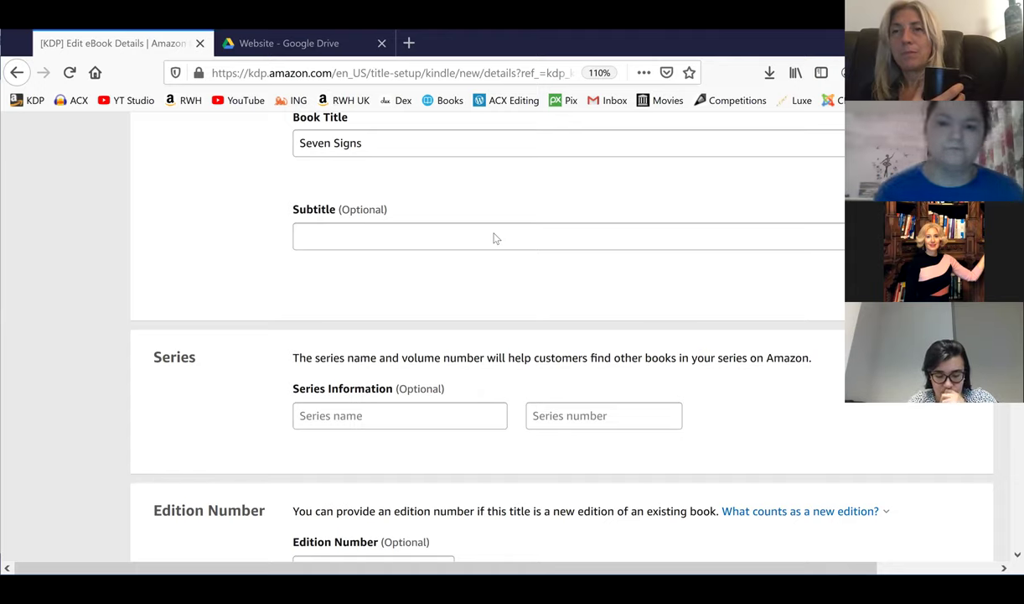
Step: Enter 'A Short Story Collection' as the eBook's subtitle
key("alt+Tab")
left_click(603, 239)
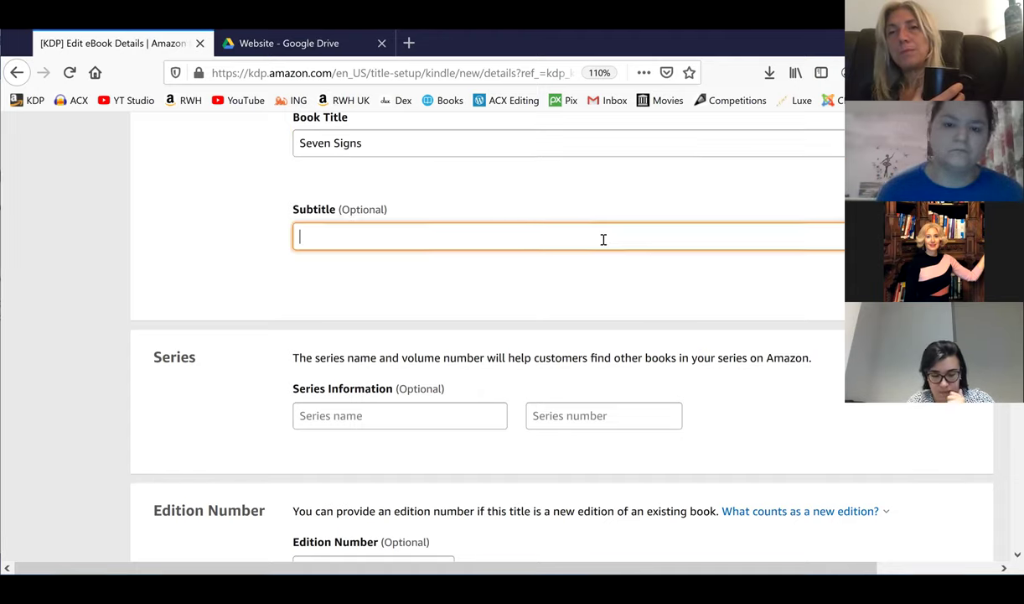
type("A")
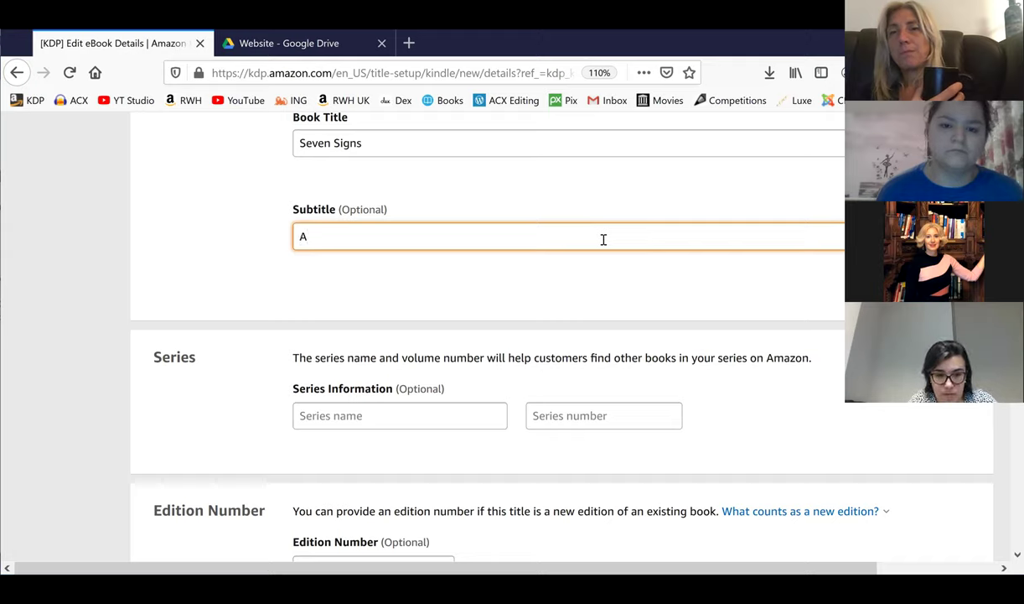
type(" Short")
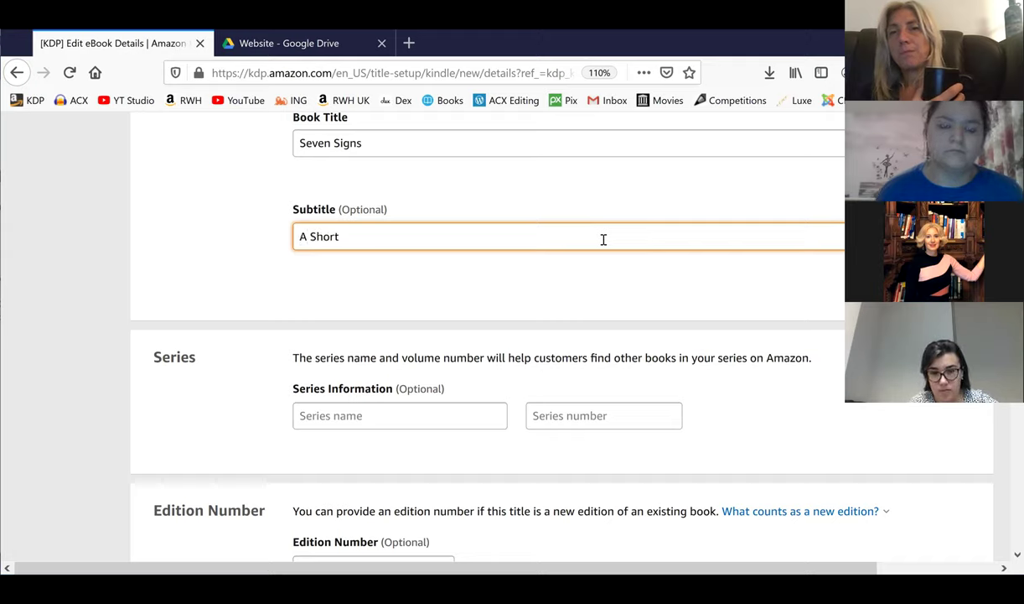
type(" Stor")
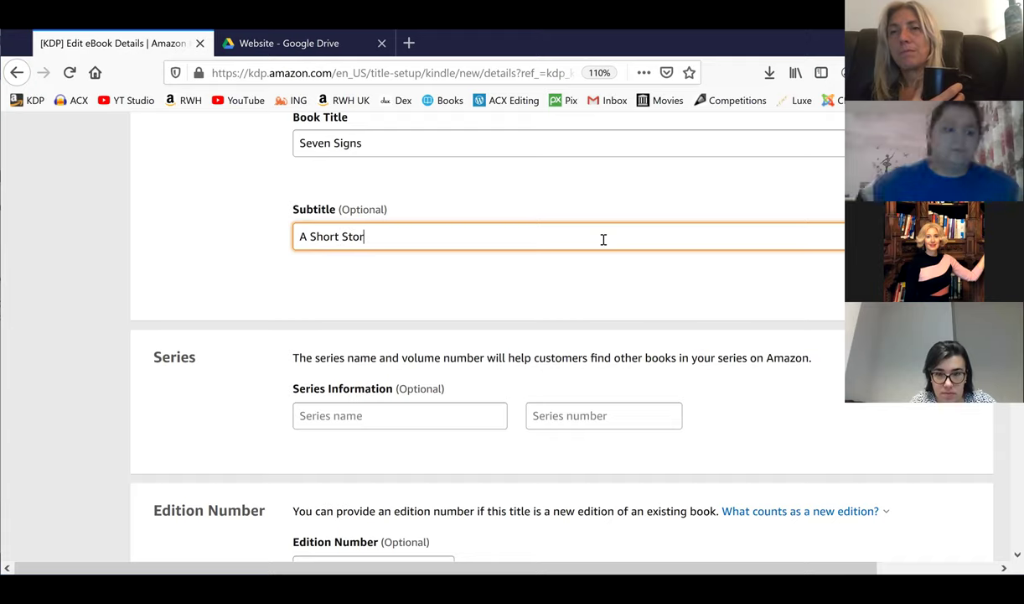
type("y Collec")
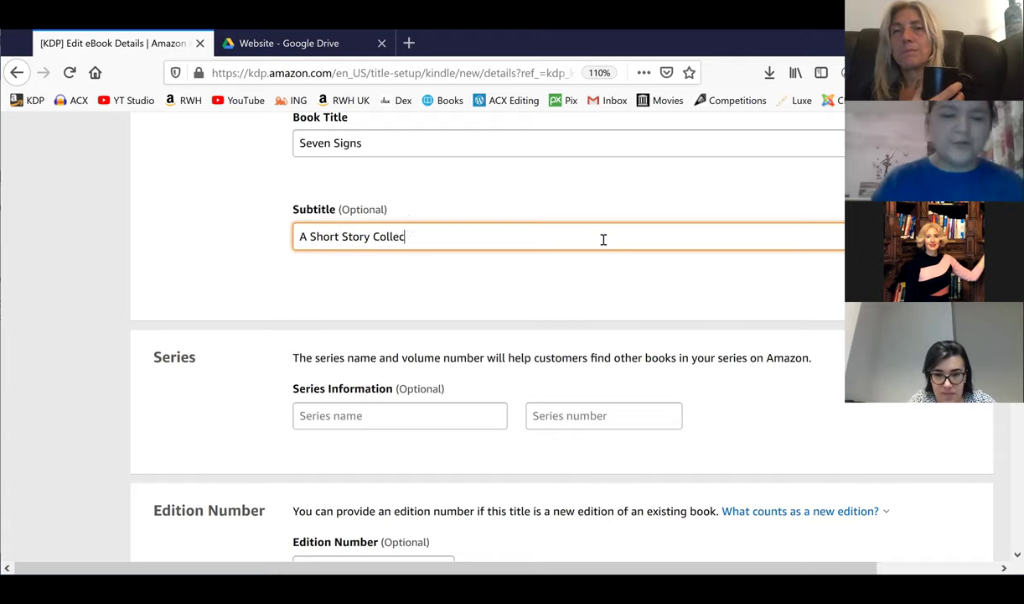
type("tion")
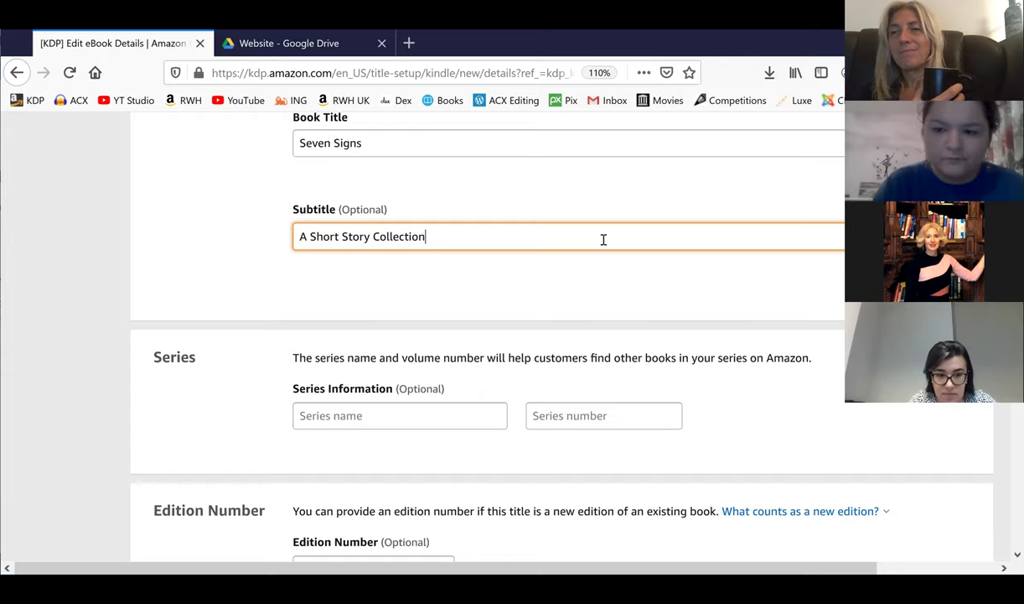
scroll(181, 210, "down", 2)
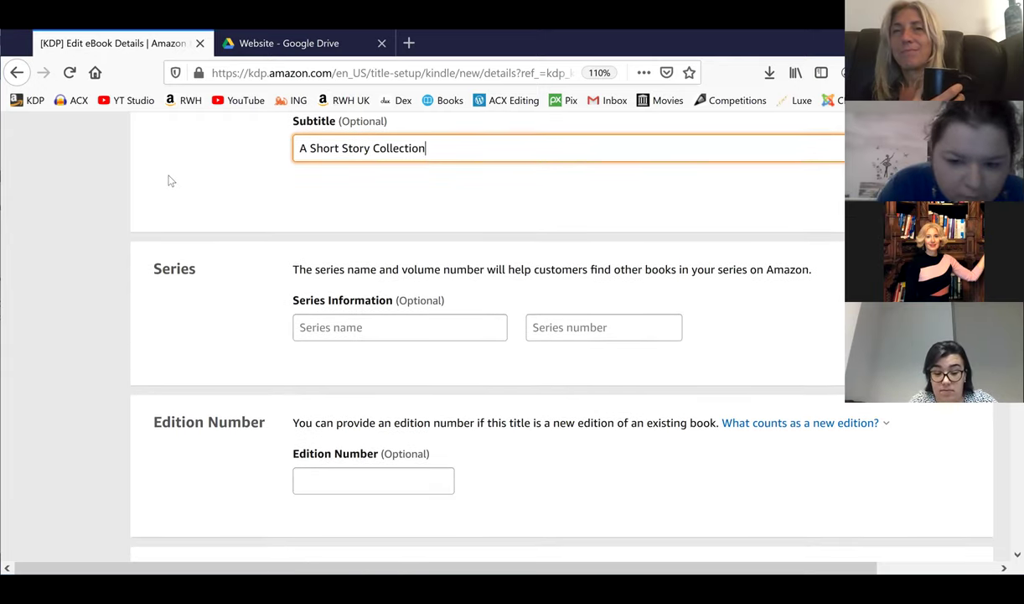
scroll(184, 310, "down", 1)
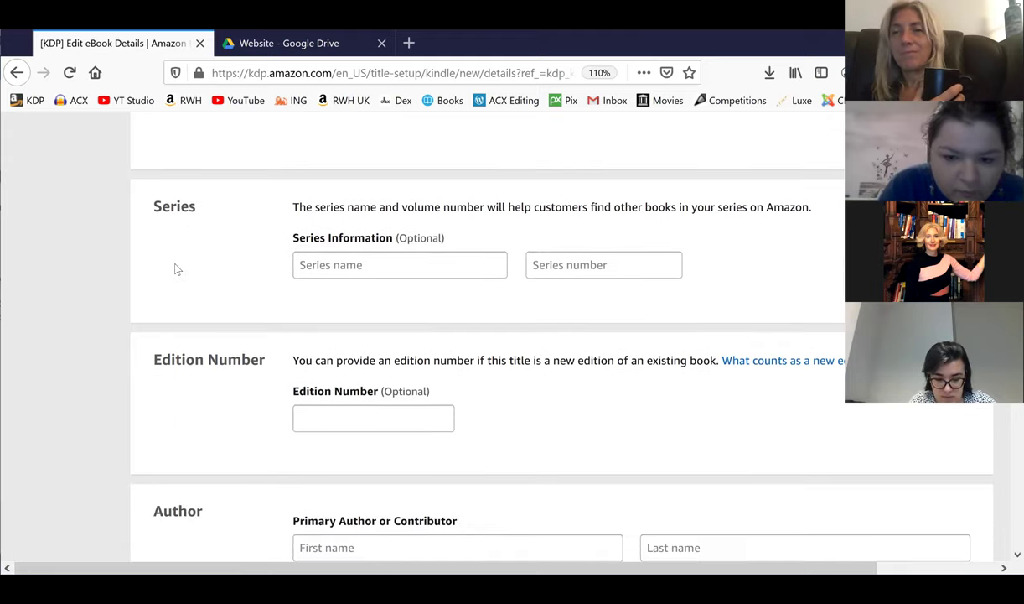
Step: Delete the partly typed 'Cr' so the Series name stays empty
left_click(333, 271)
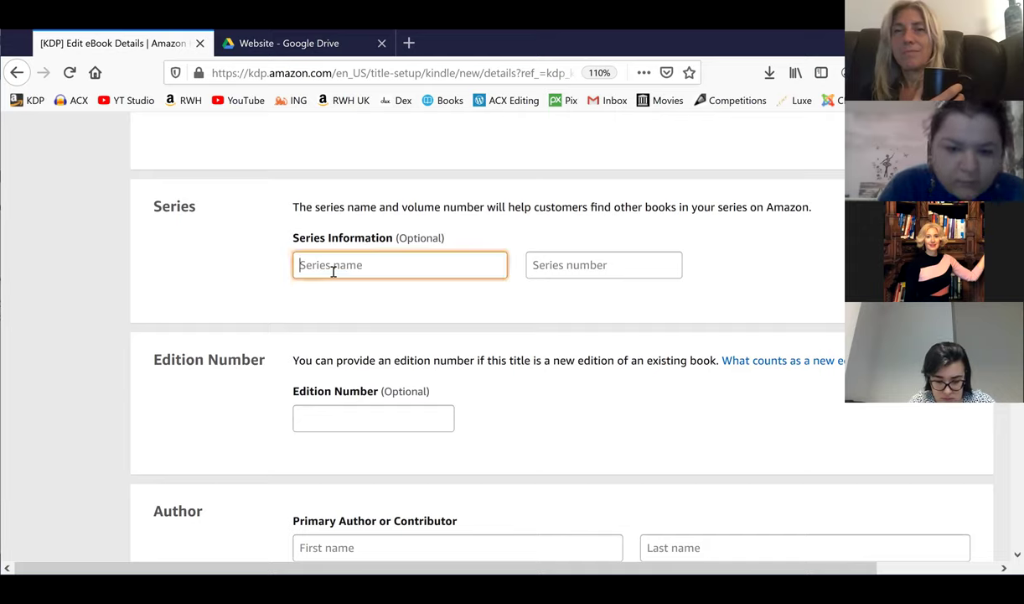
type("Crea")
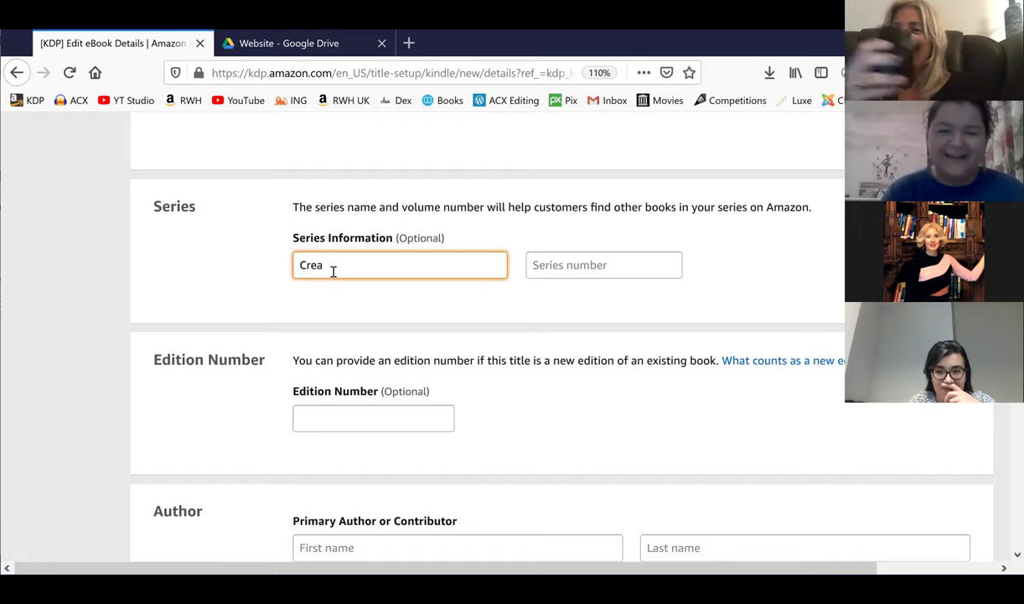
key("BackSpace")
key("BackSpace")
key("BackSpace")
key("BackSpace")
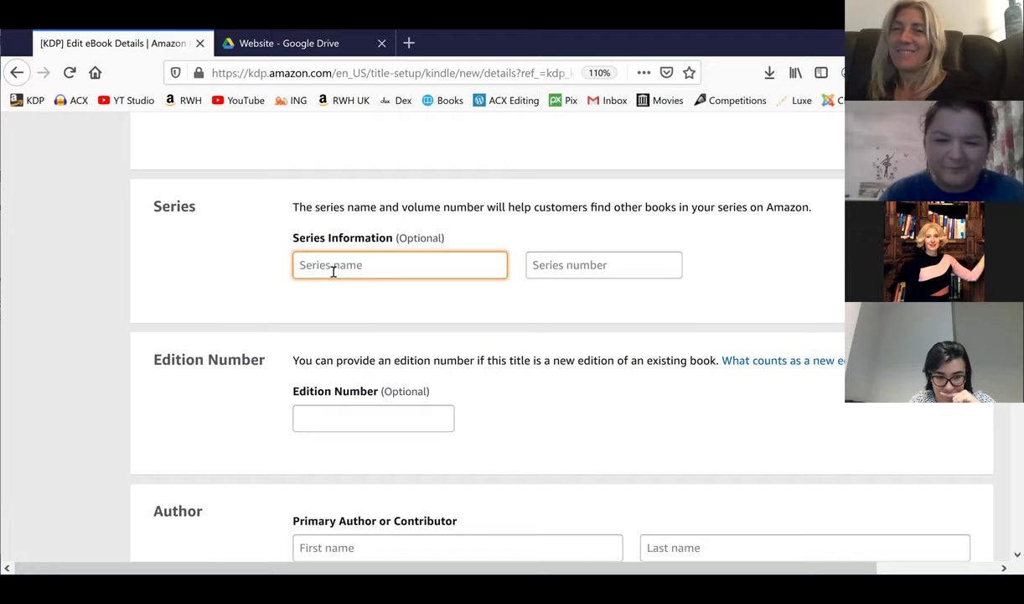
scroll(333, 271, "down", 1)
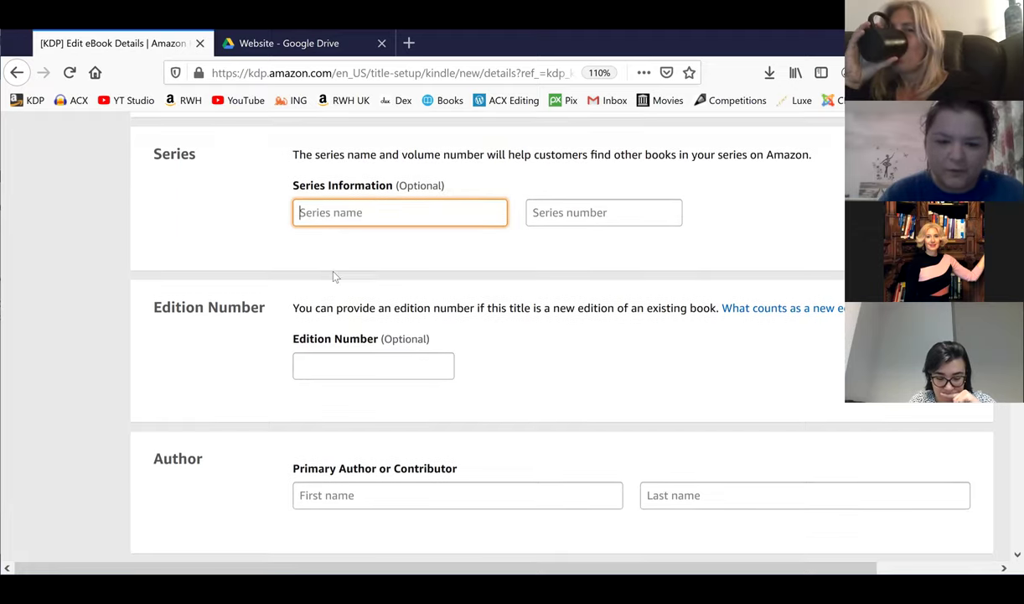
scroll(333, 276, "down", 2)
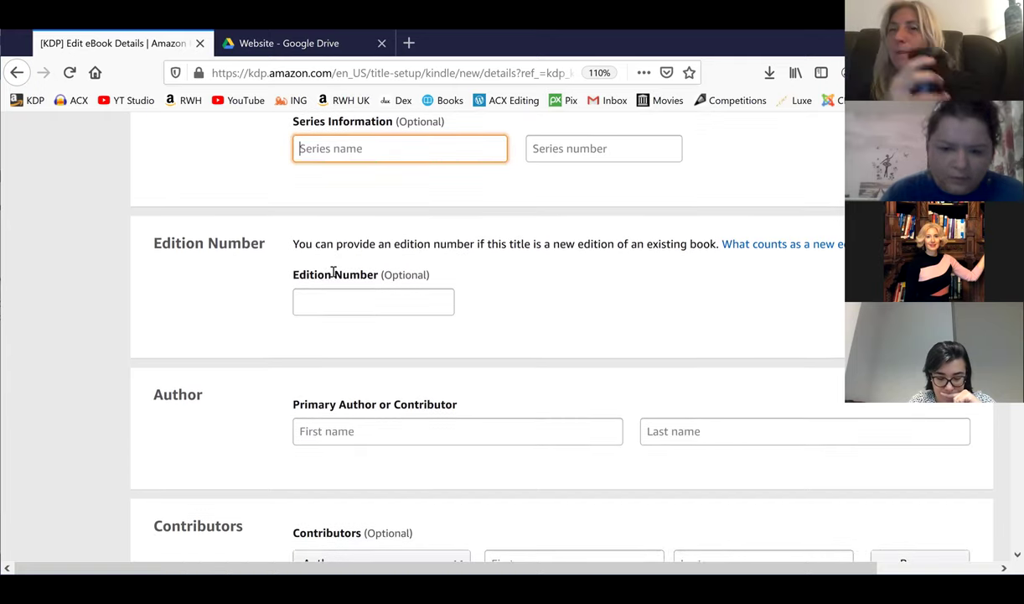
scroll(333, 272, "down", 4)
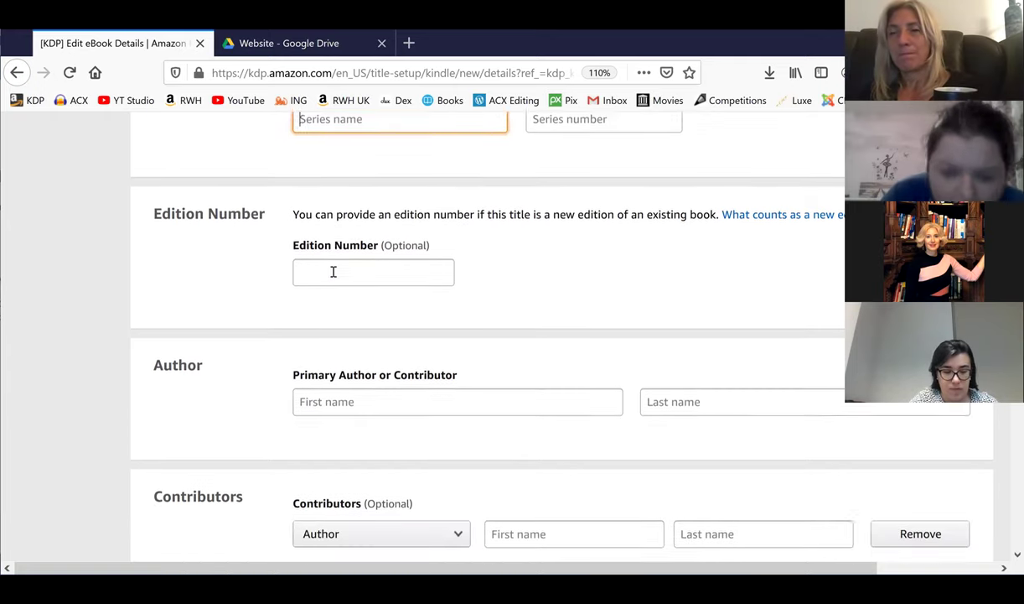
scroll(333, 276, "down", 1)
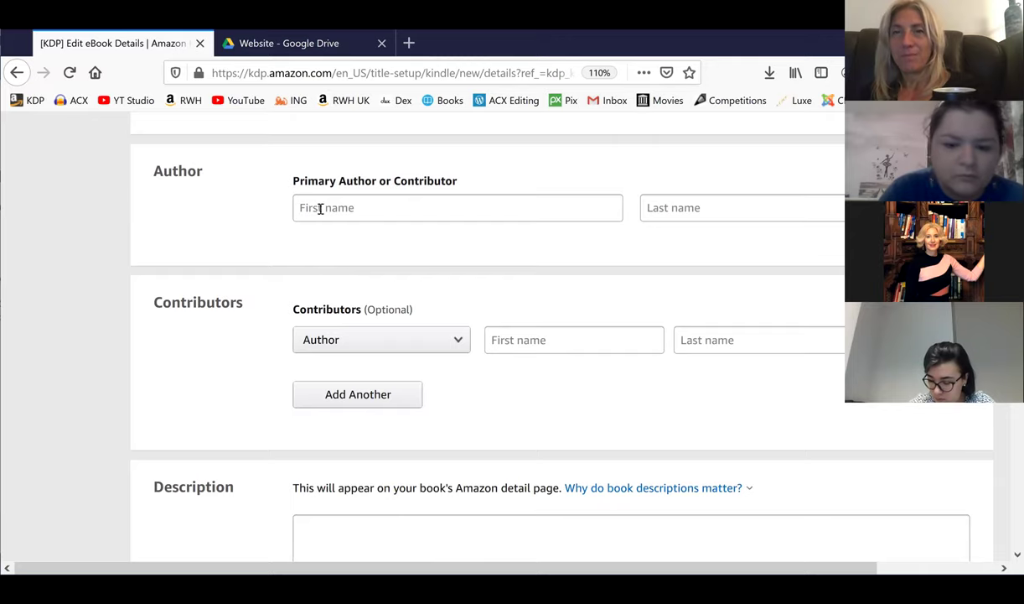
scroll(332, 223, "up", 1)
scroll(332, 224, "up", 1)
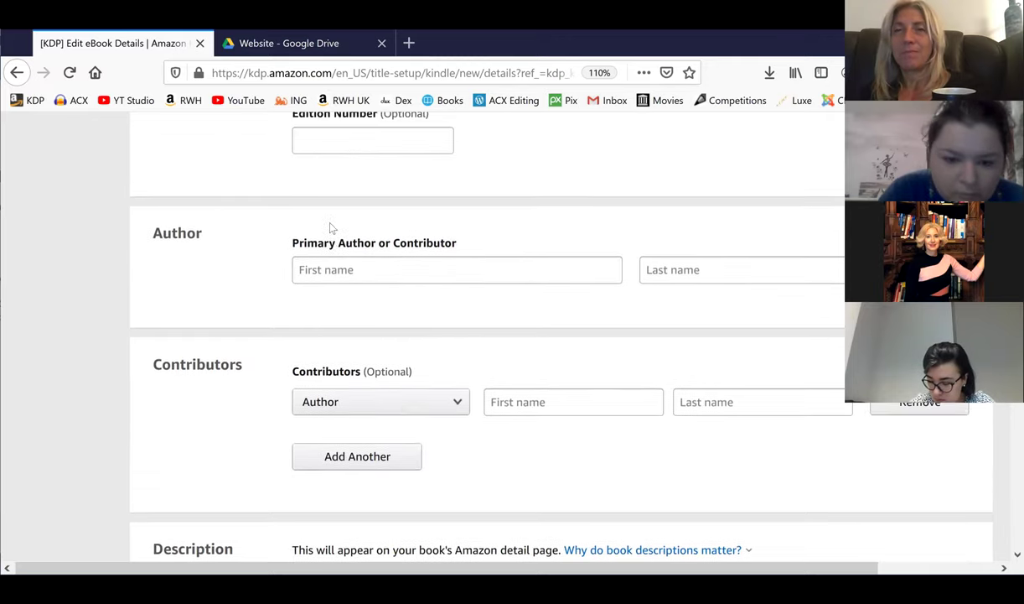
Step: Enter provisional text in the Primary Author first and last name boxes
left_click(340, 270)
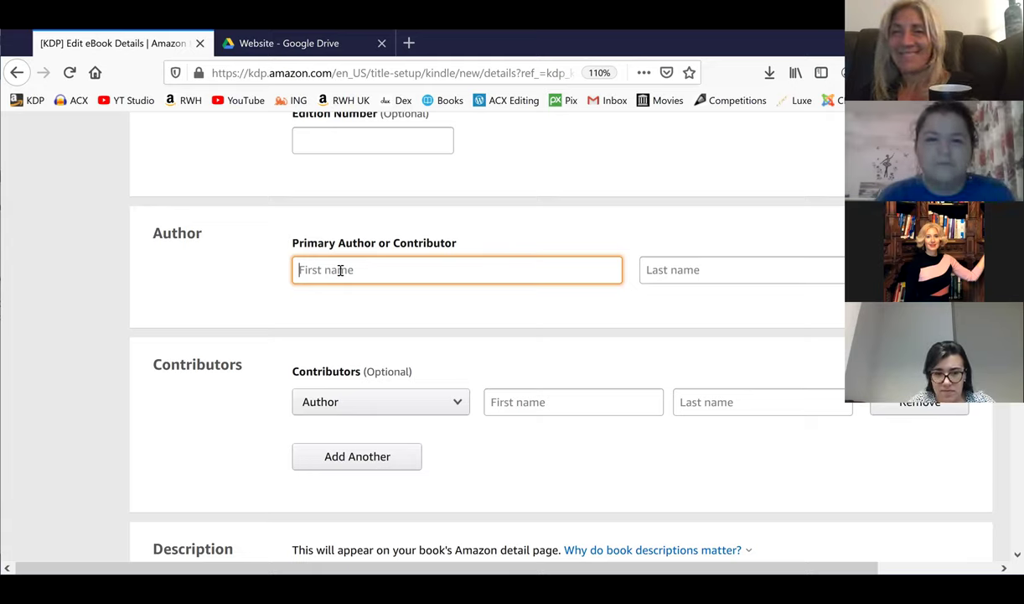
type("Elia")
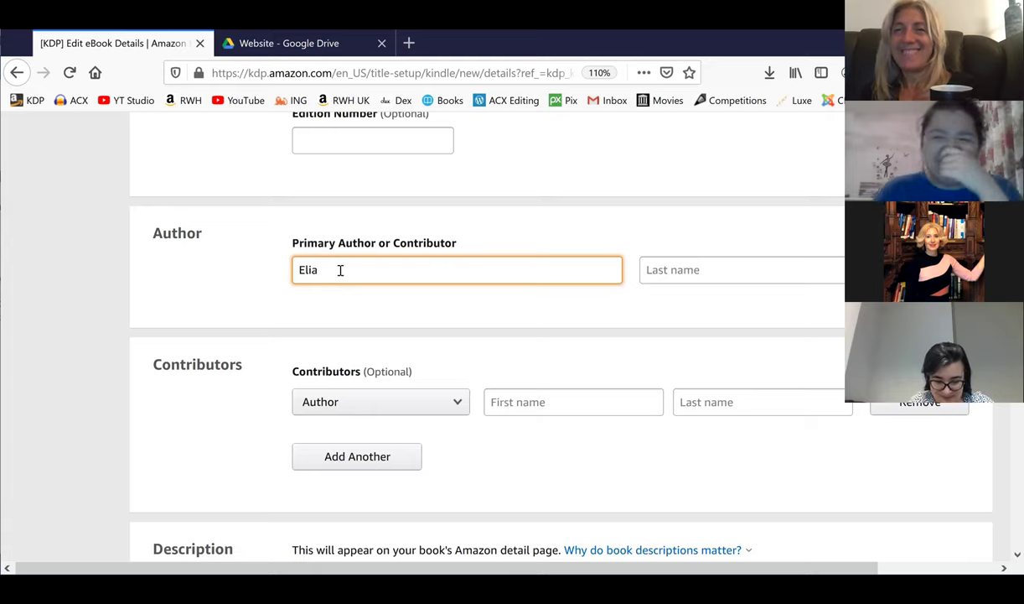
key("Tab")
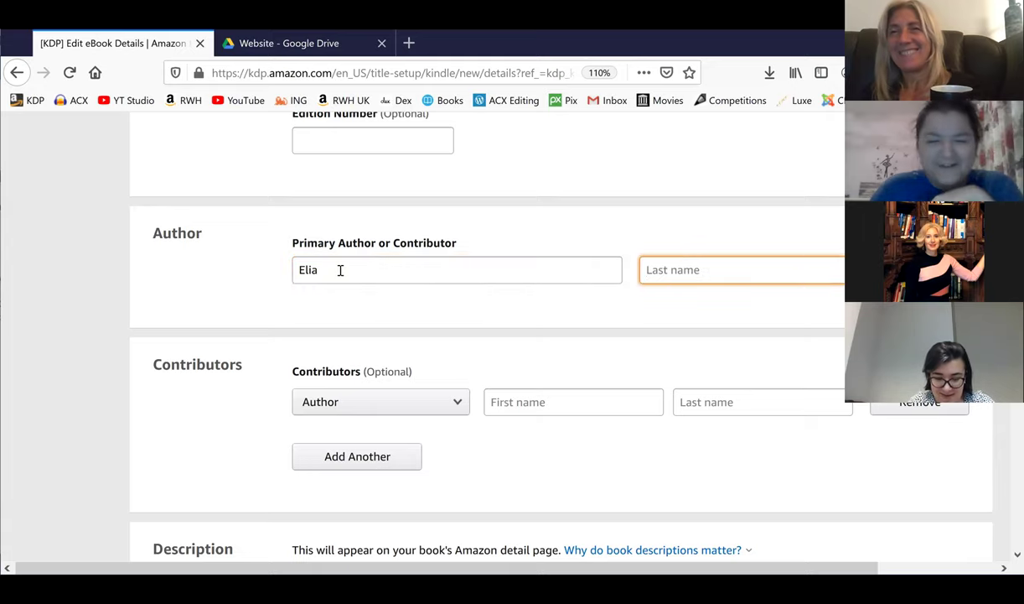
type("E")
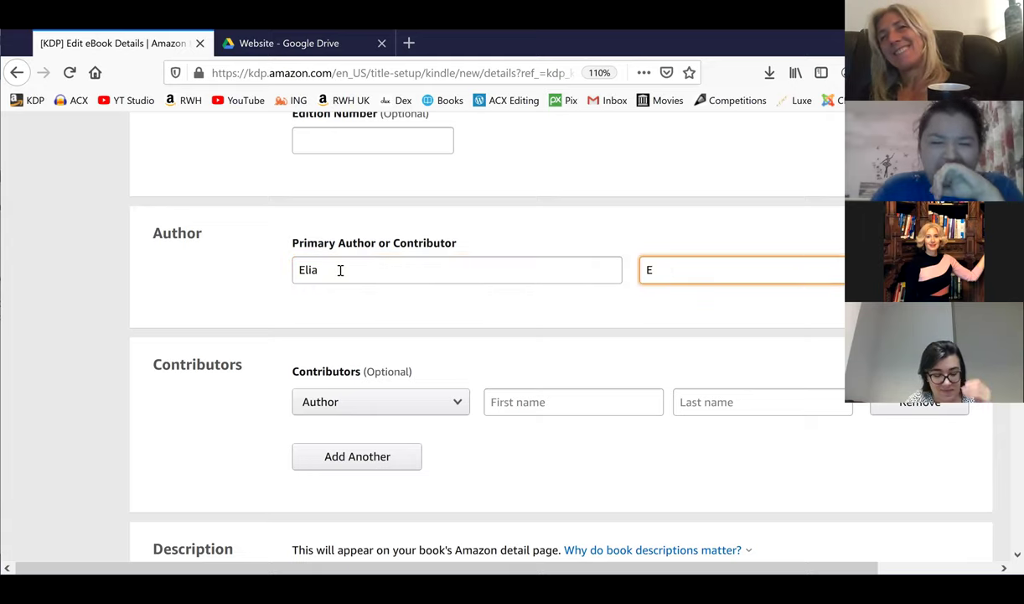
type("ner")
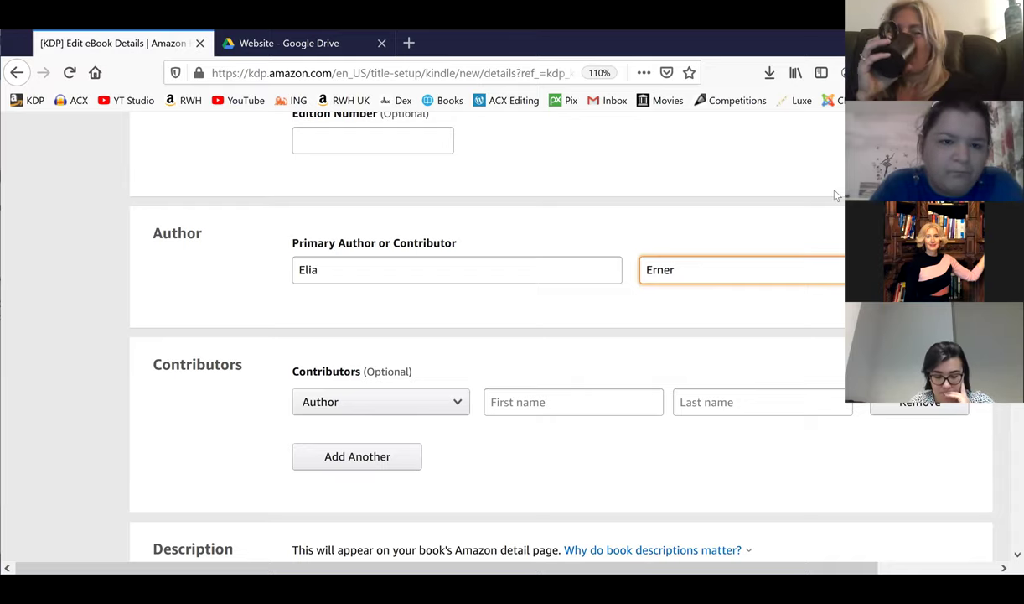
Step: Replace them with the primary author's full first and last name, fixing a typo
left_click(385, 275)
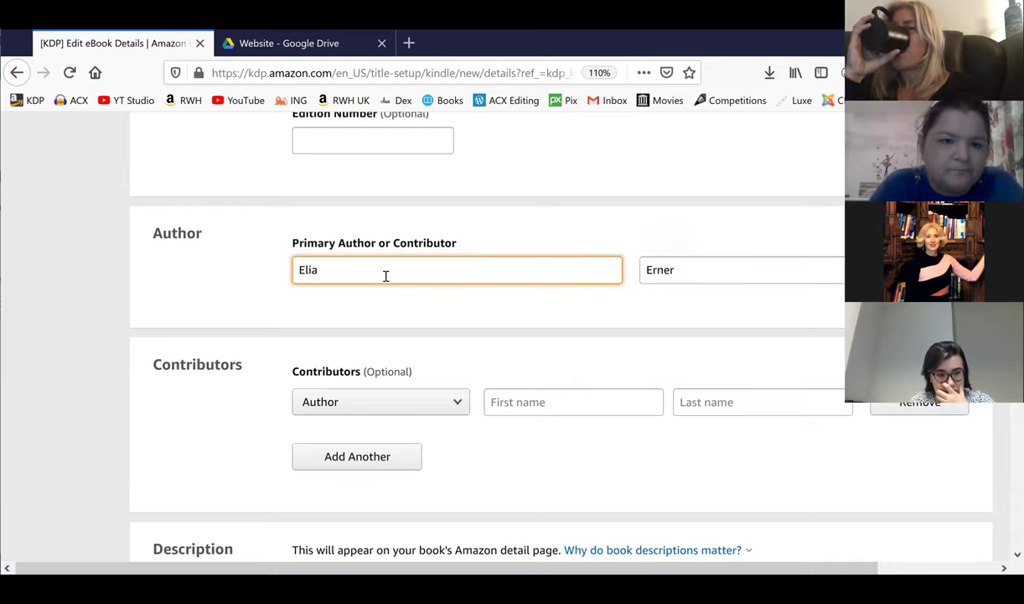
key("BackSpace")
key("BackSpace")
key("BackSpace")
key("BackSpace")
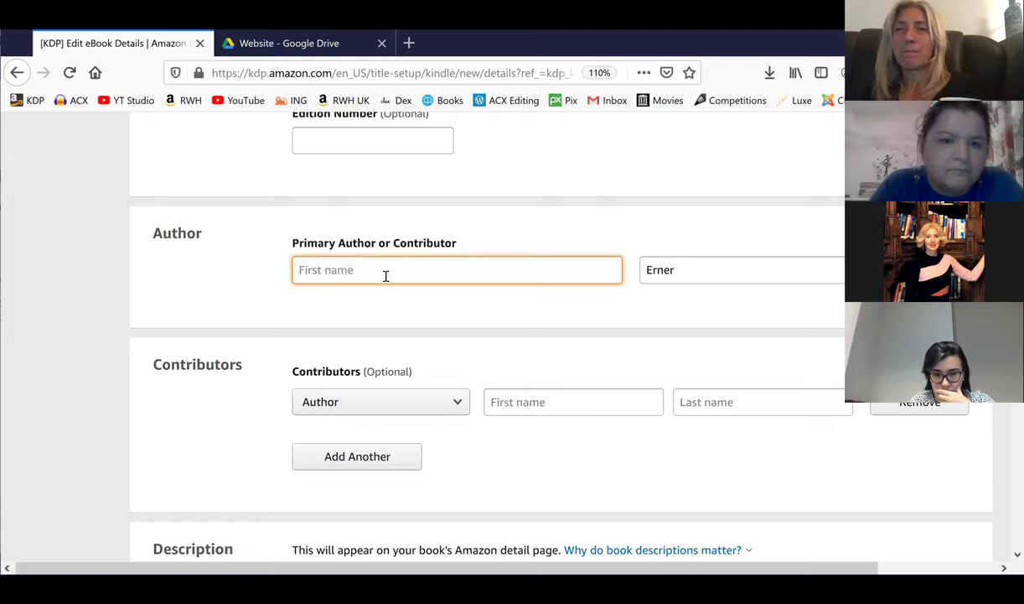
type("Robin")
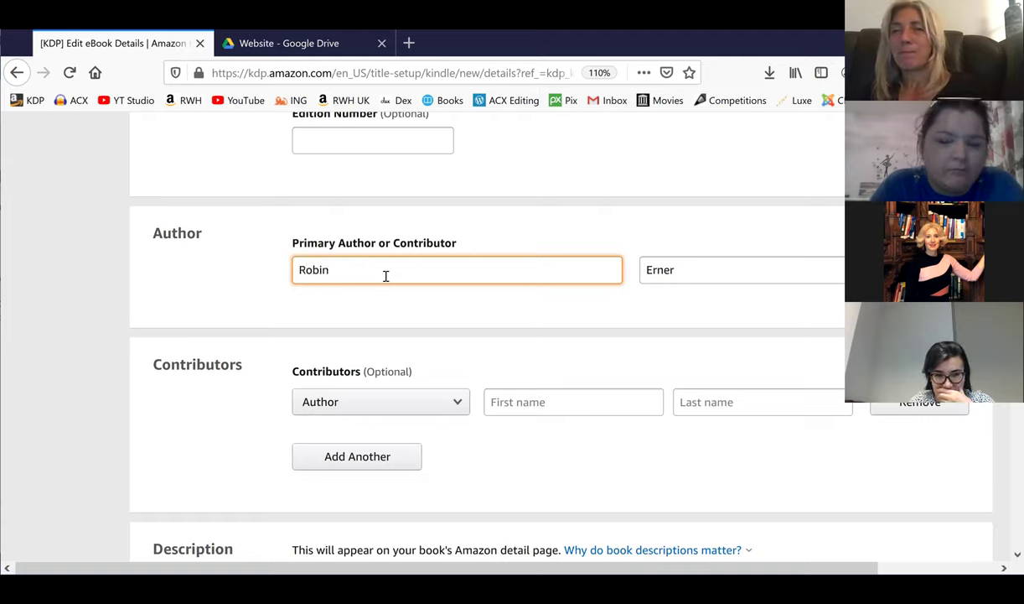
key("Tab")
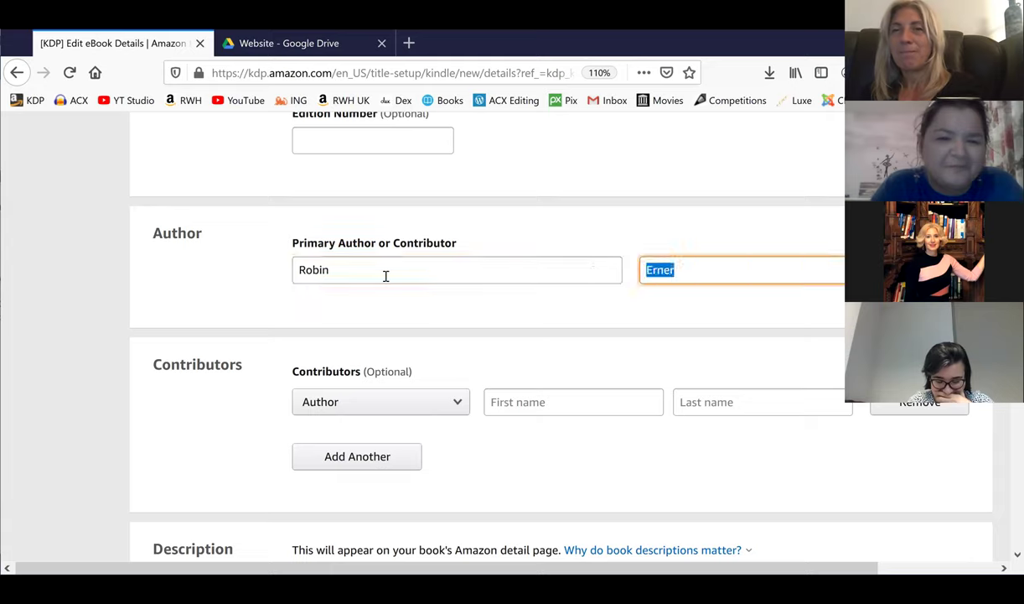
type("Wildt HAnsen")
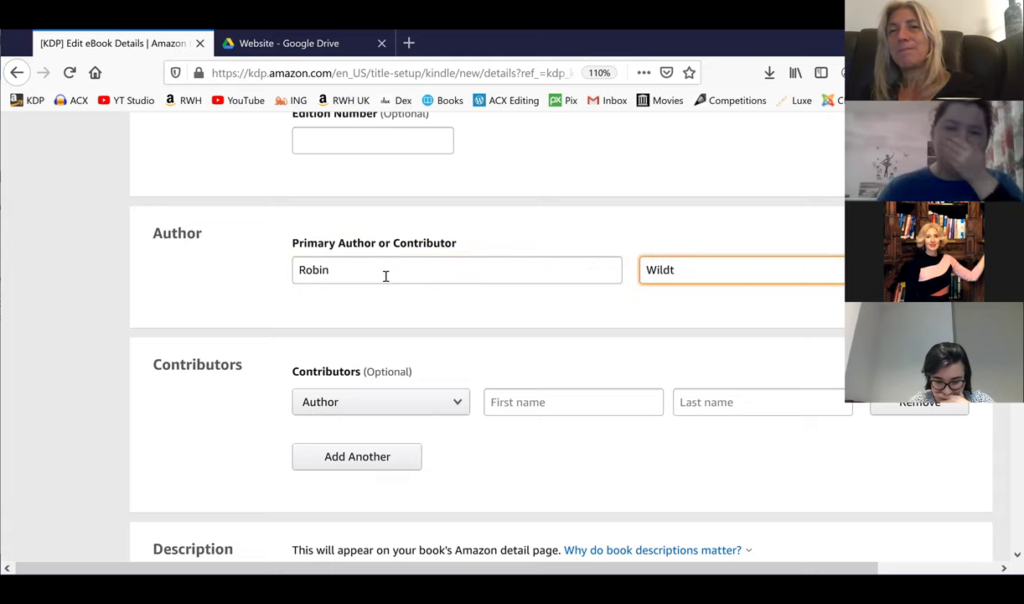
key("BackSpace")
key("BackSpace")
key("BackSpace")
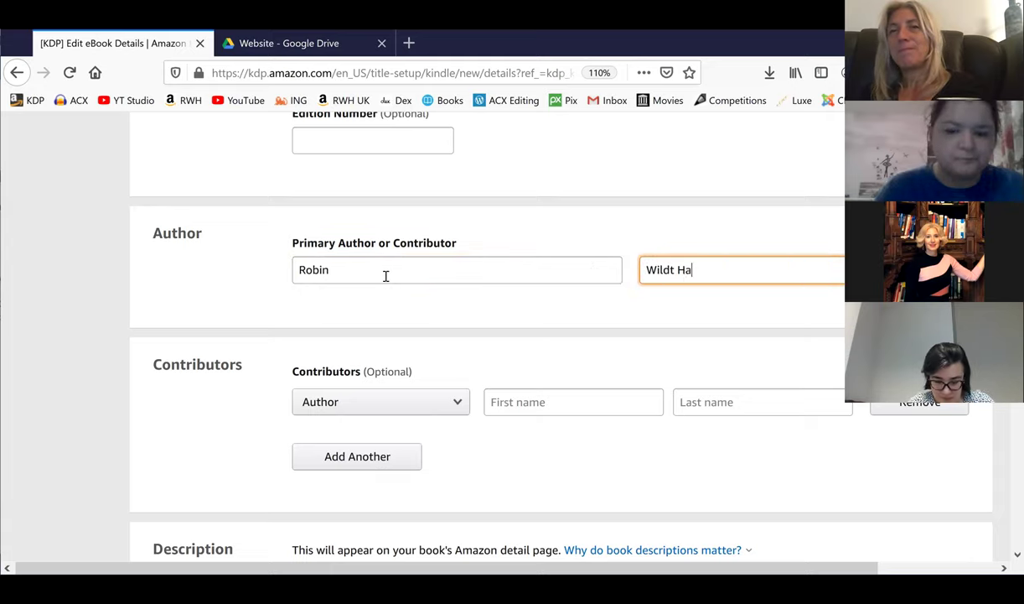
type("en")
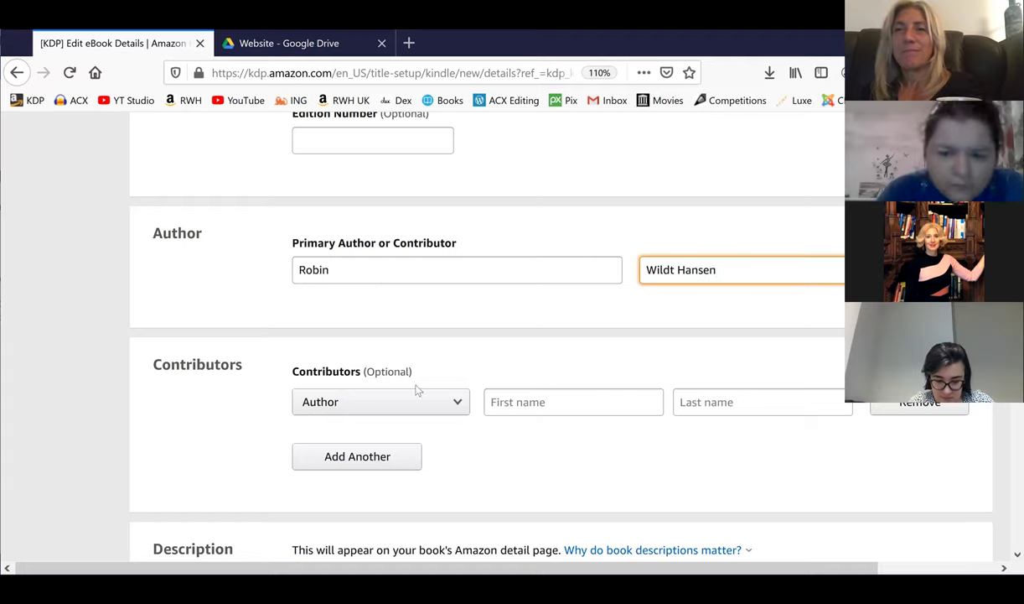
left_click(522, 403)
Step: Fill in the first contributor's name and add a second author contributor with first and last name
type("Elia ")
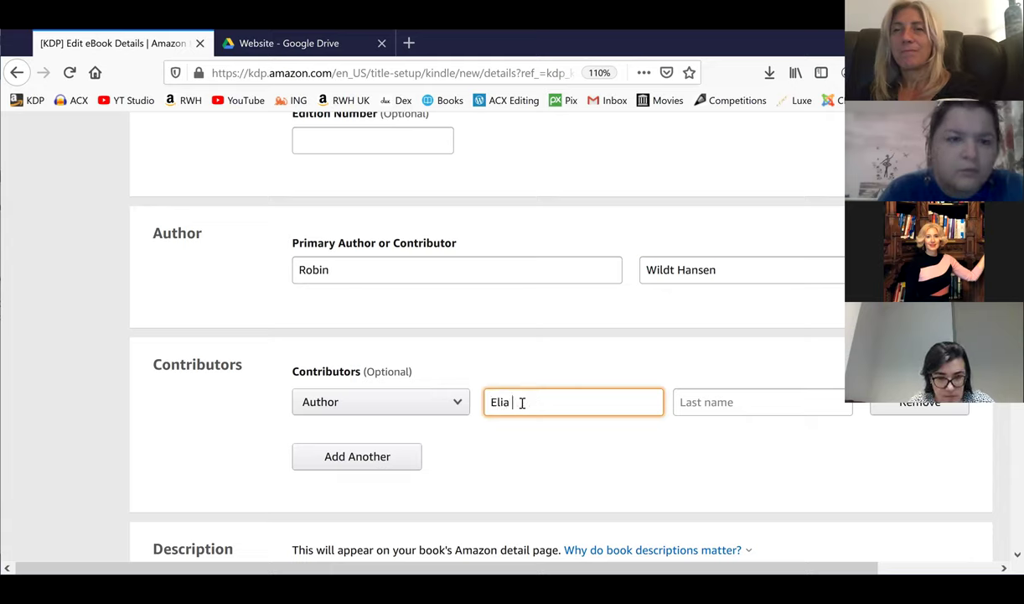
type("En")
key("Tab")
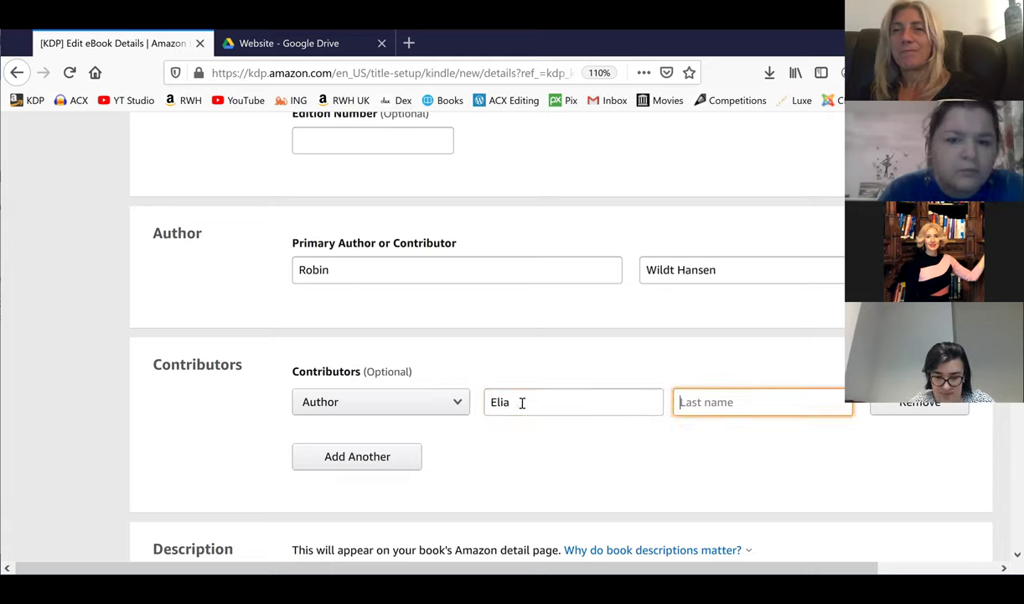
type("Erner")
key("Tab")
key("Tab")
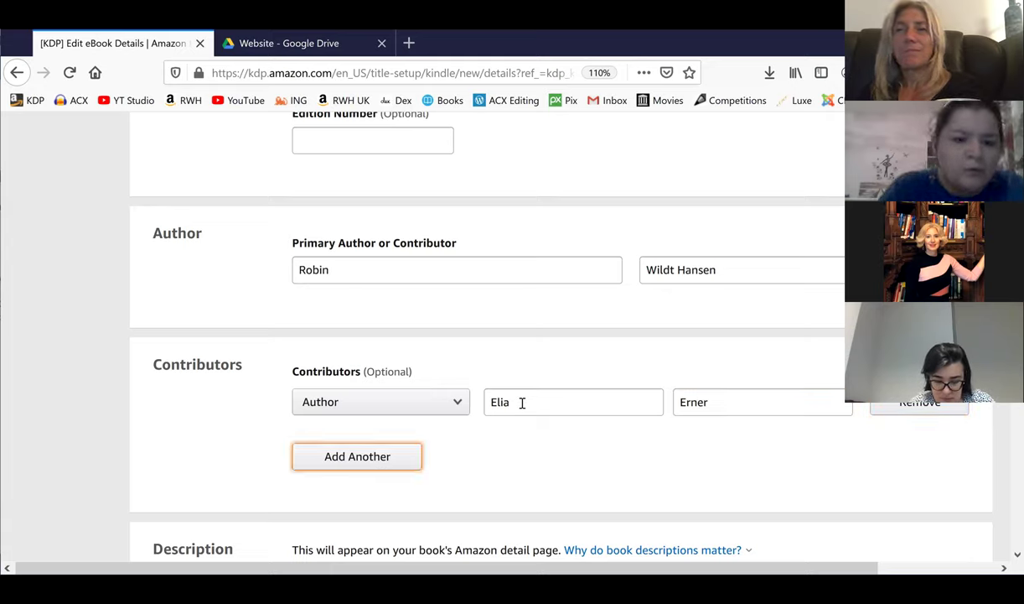
scroll(638, 185, "right", 2)
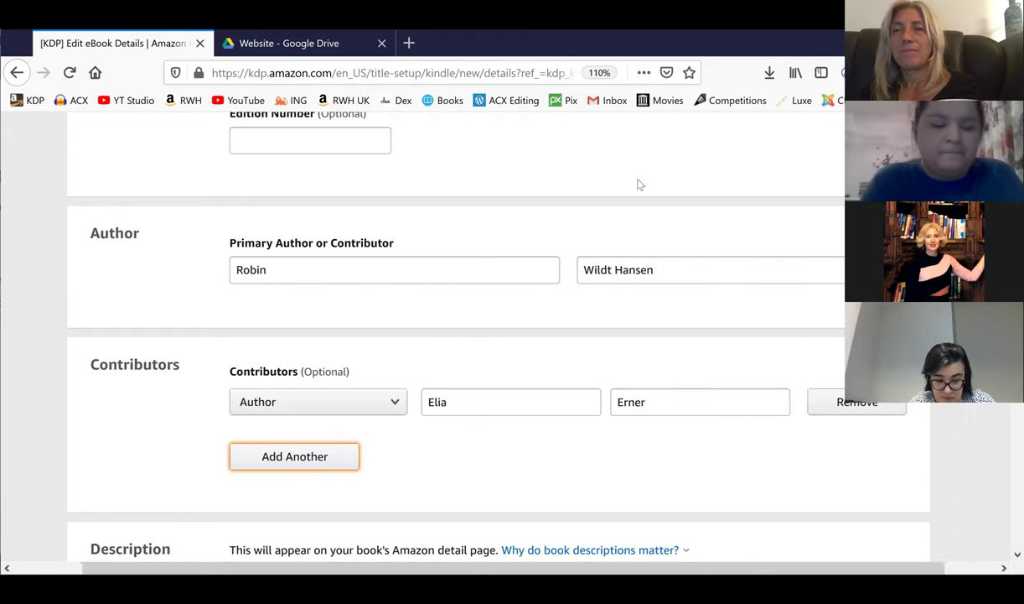
scroll(637, 185, "right", 2)
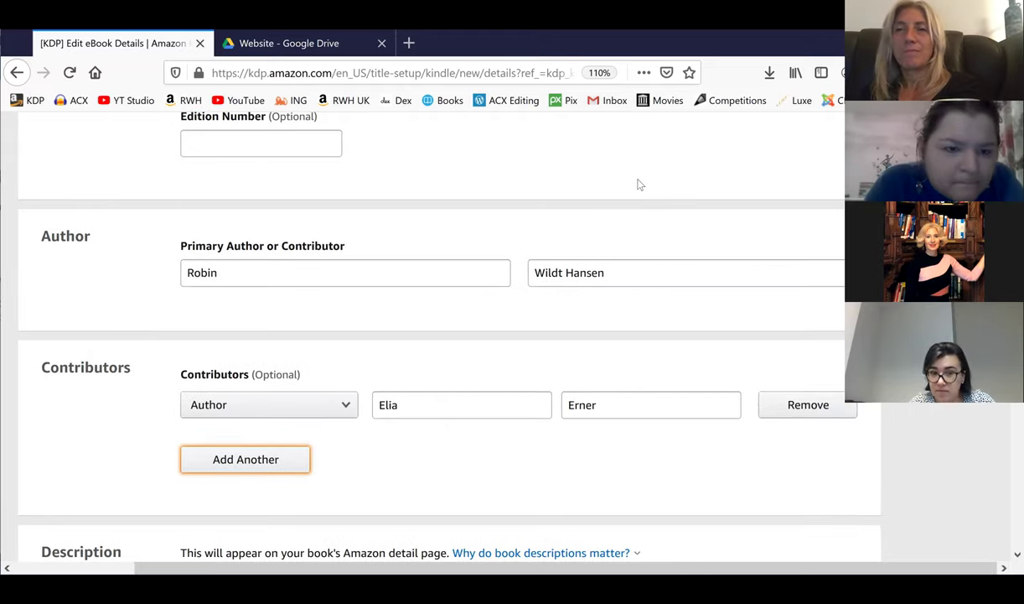
left_click(251, 469)
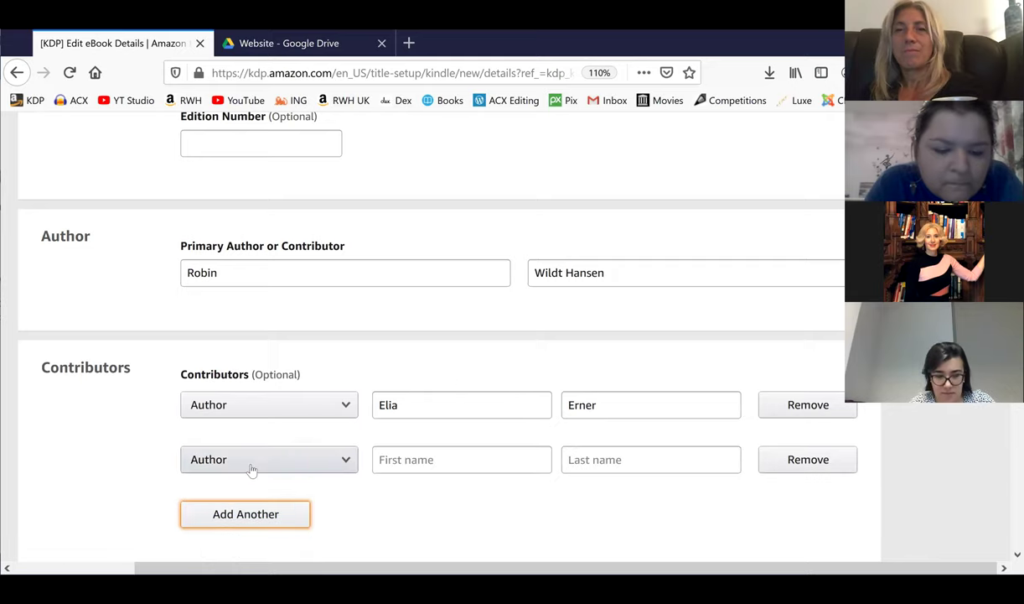
left_click(399, 458)
type("Eliza-")
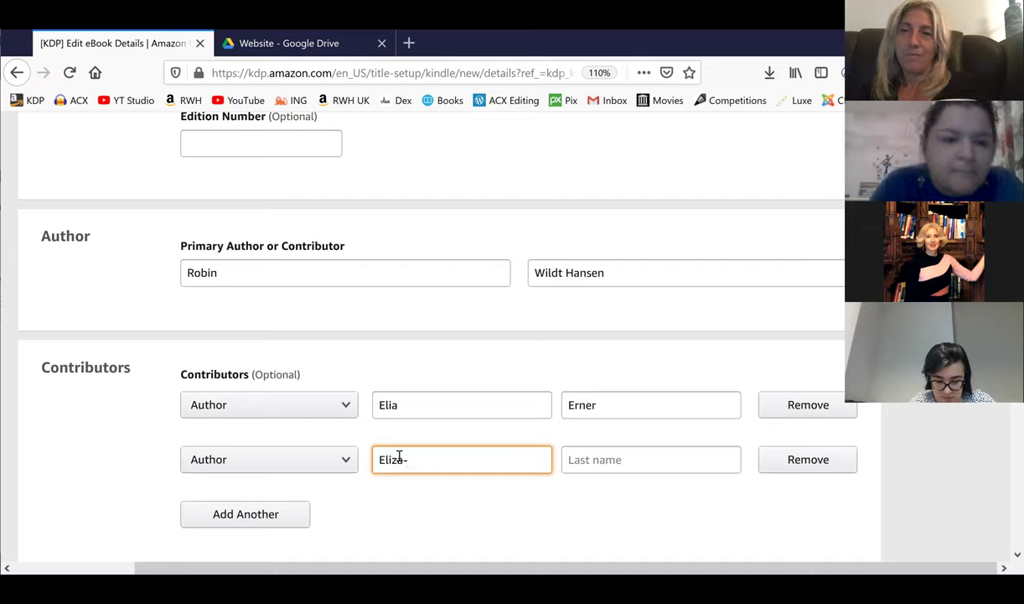
type("Ana")
key("Tab")
type("Smulte")
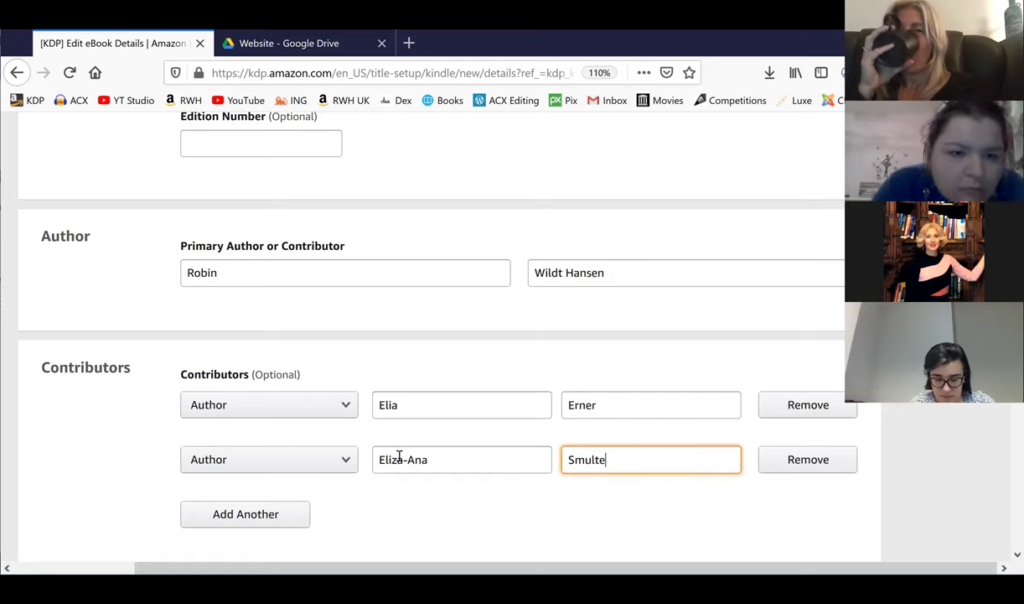
type("a")
key("Tab")
key("Tab")
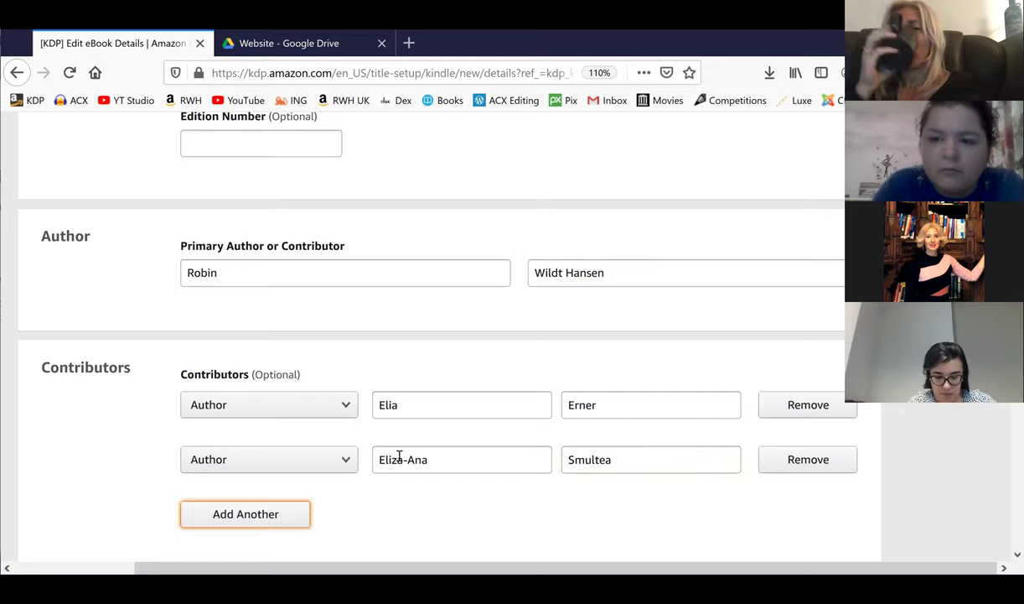
key("Return")
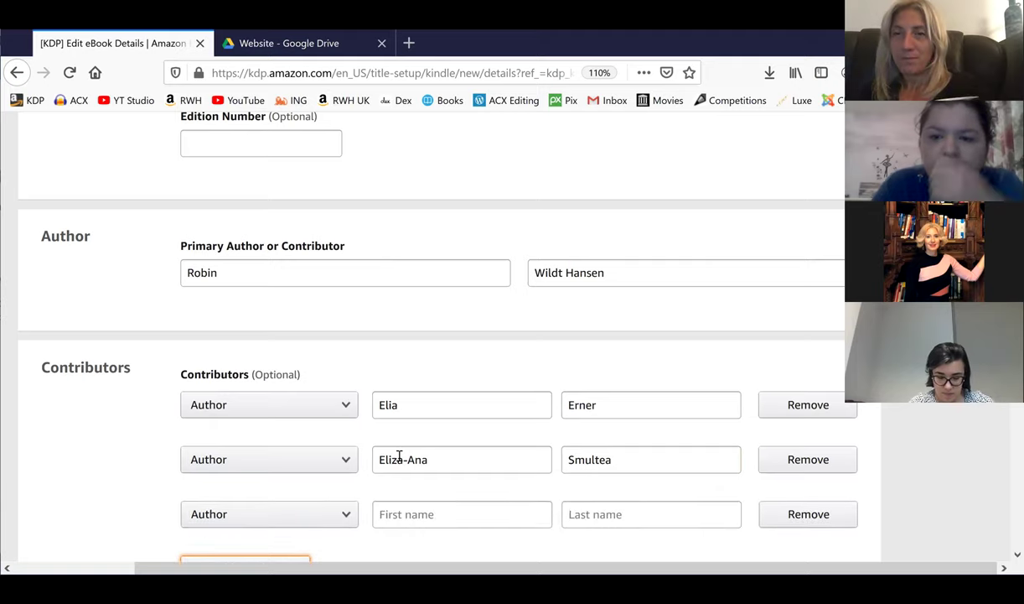
Step: Add two more author contributors, each with first and last name
left_click(401, 505)
type("Laura")
key("Tab")
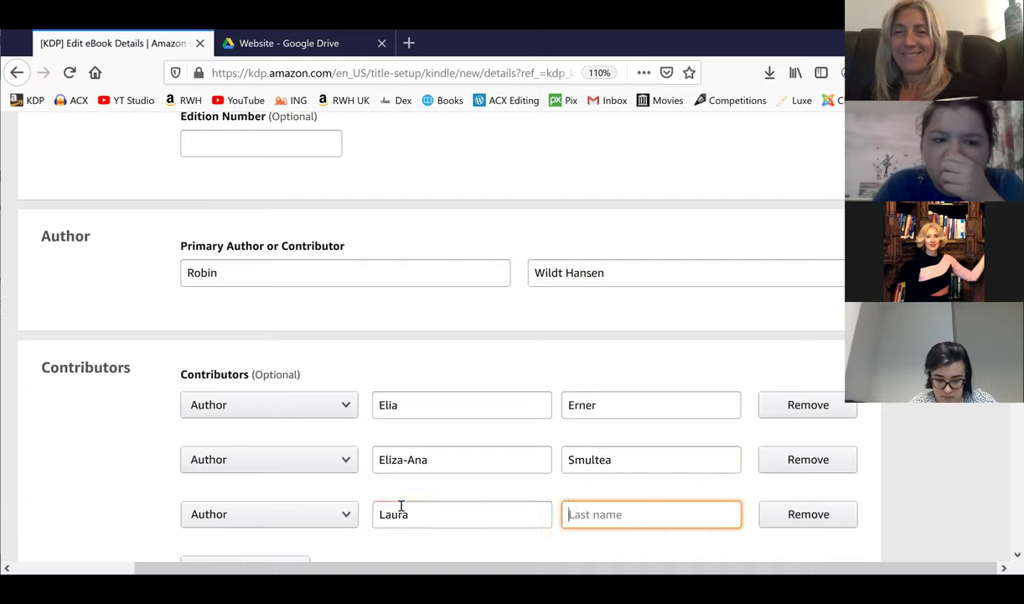
type("Oancea")
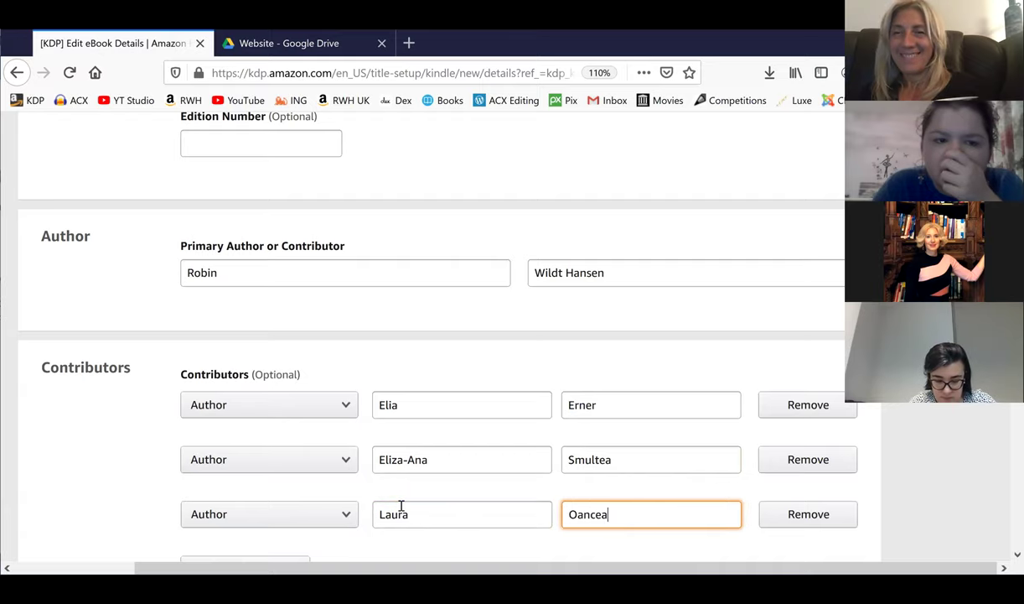
key("Tab")
key("Tab")
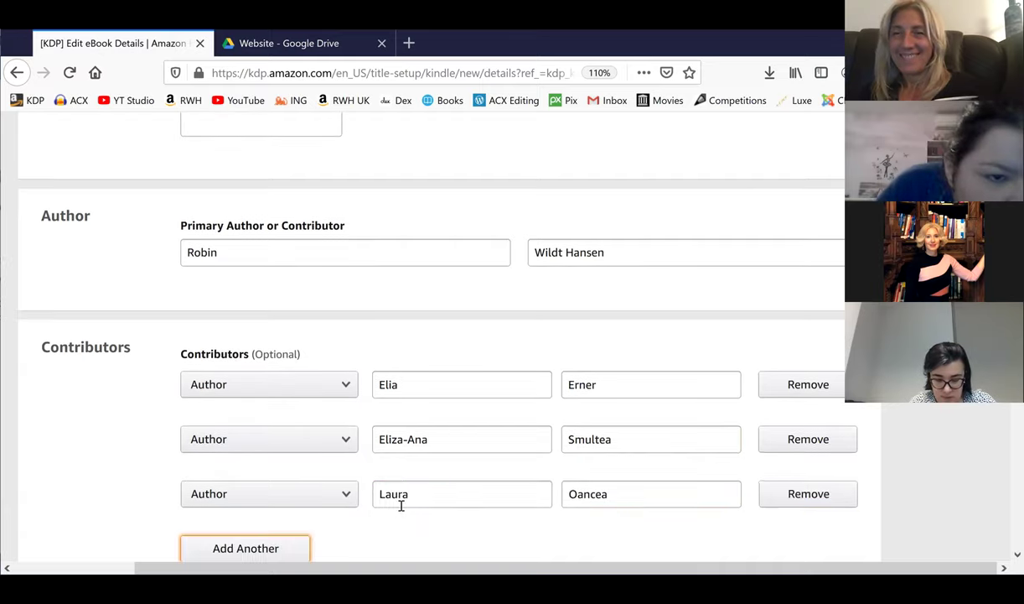
key("Return")
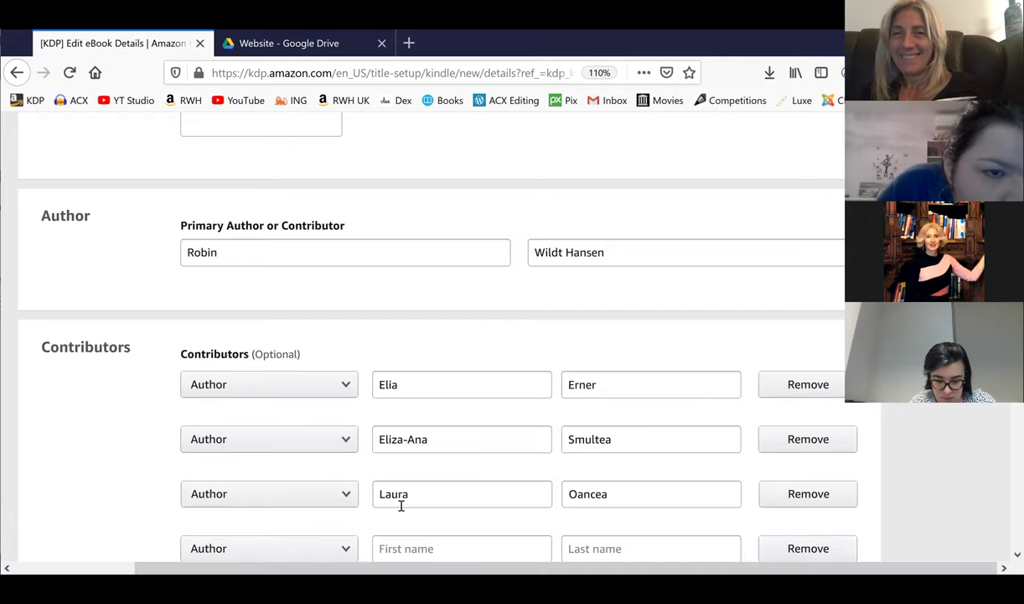
left_click(410, 538)
type("Dana")
key("Tab")
type("Tudose")
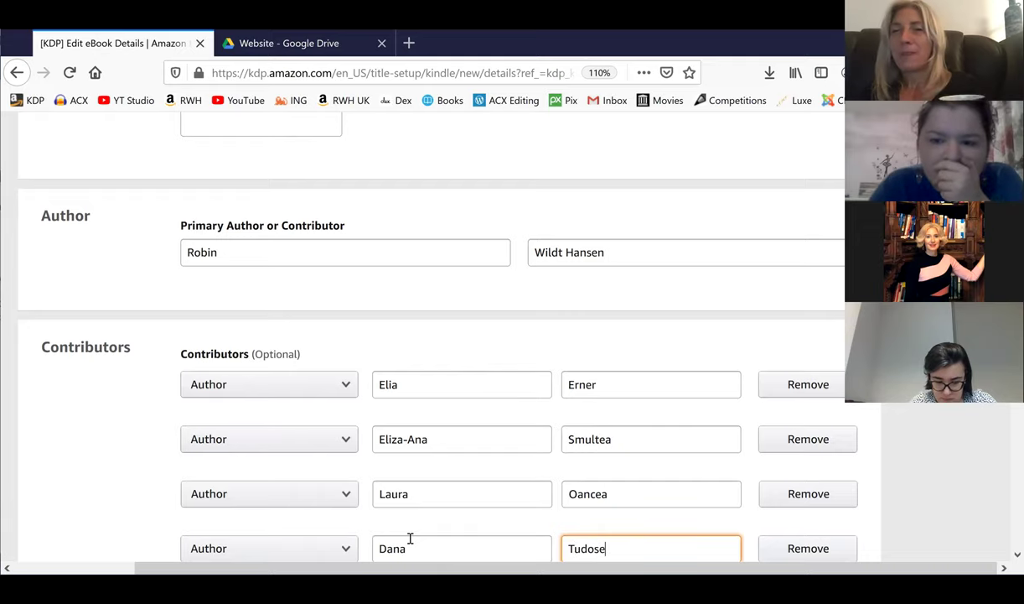
type("-Tianu")
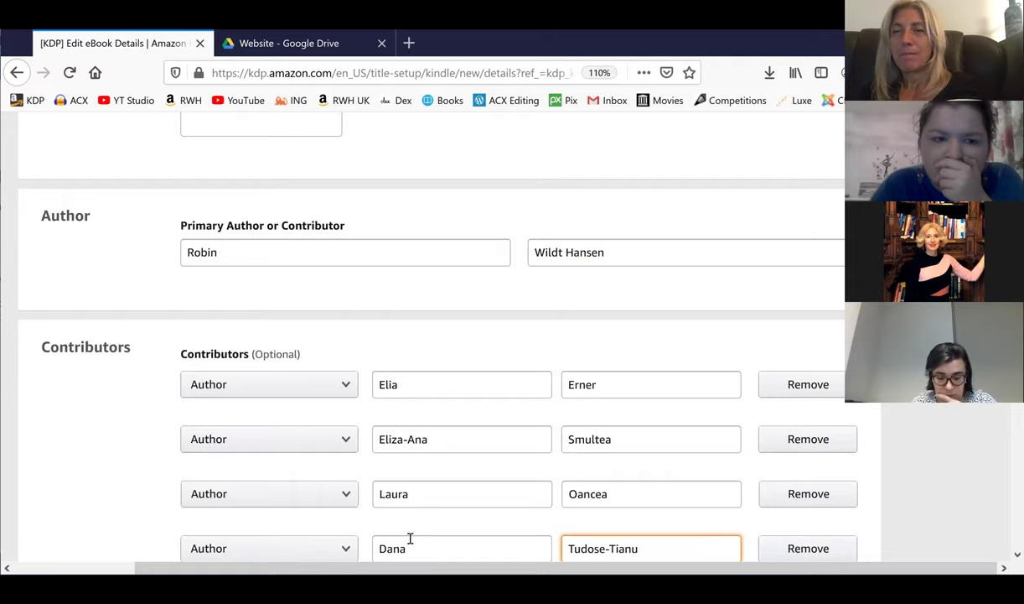
key("Tab")
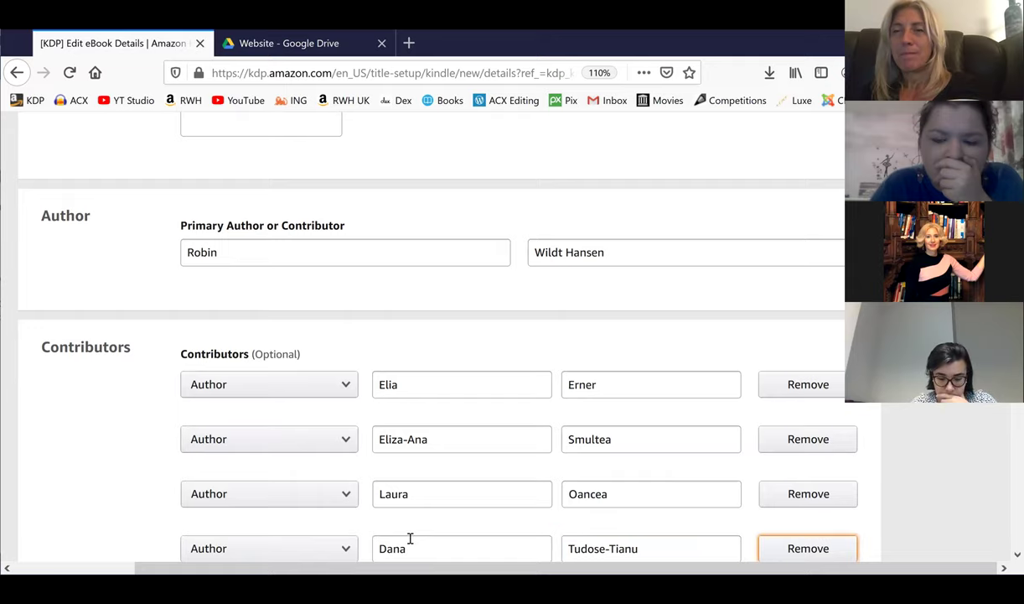
key("Tab")
key("Return")
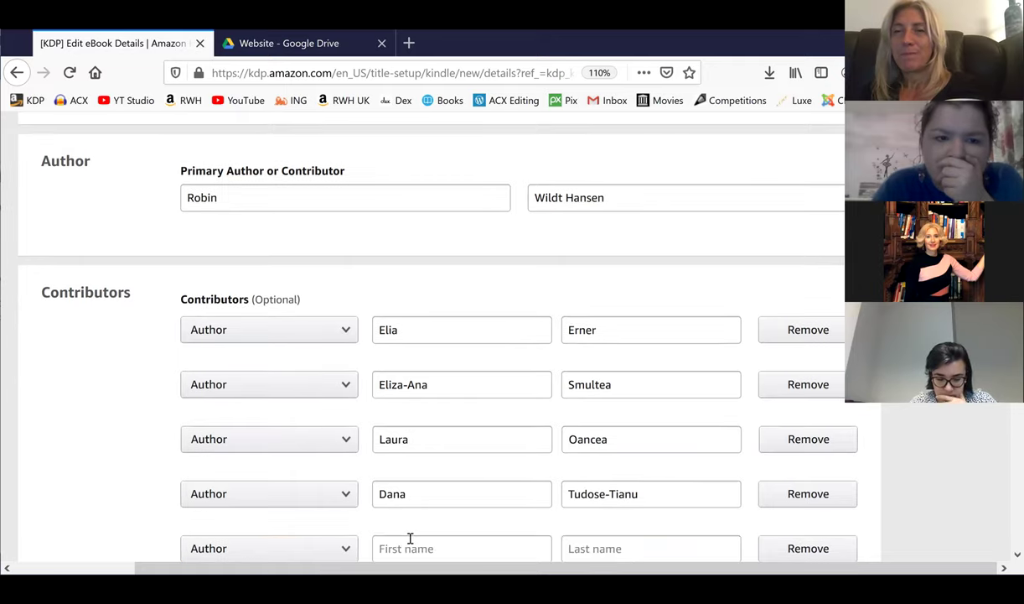
Step: Enter the fifth contributor's first and last name in the new row
left_click(410, 538)
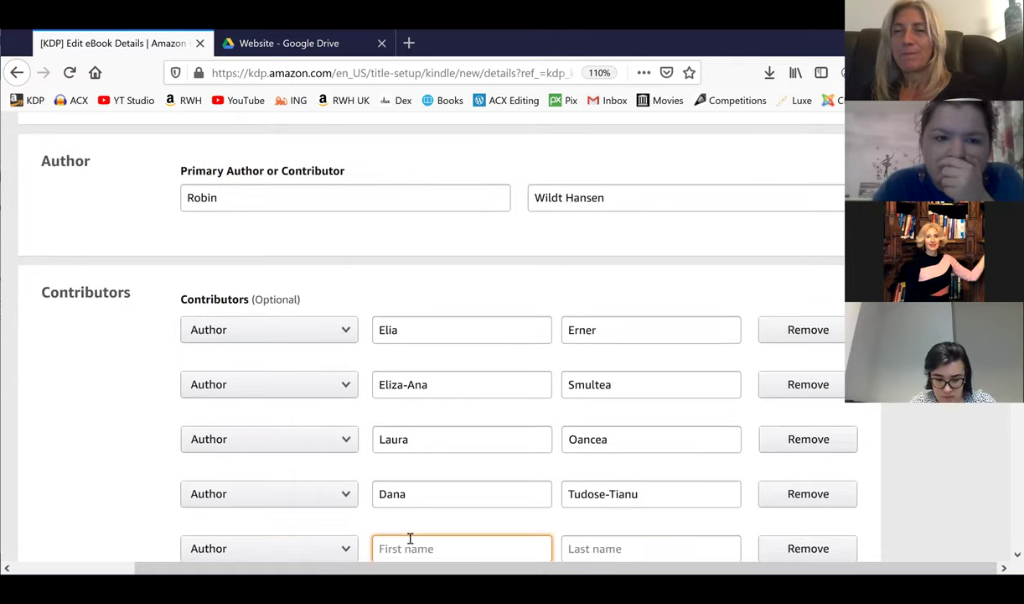
type("O")
key("BackSpace")
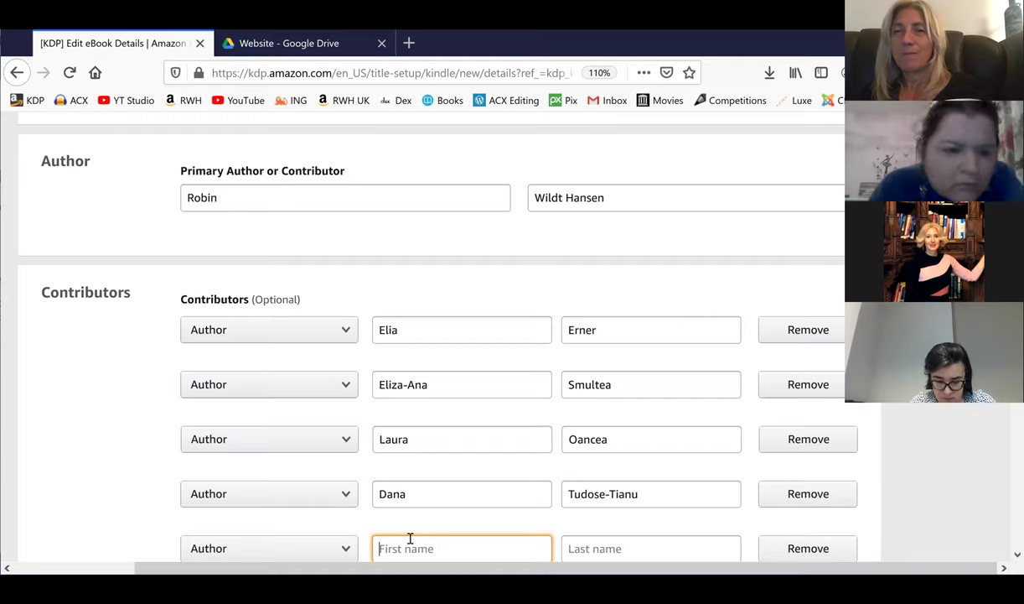
type("Cristina")
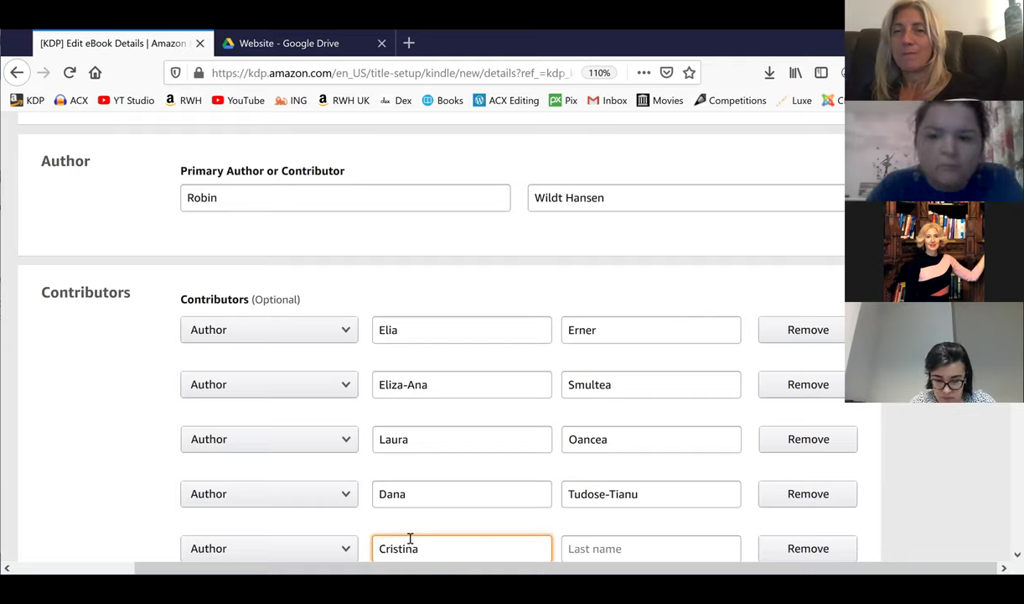
key("Tab")
type("Ne")
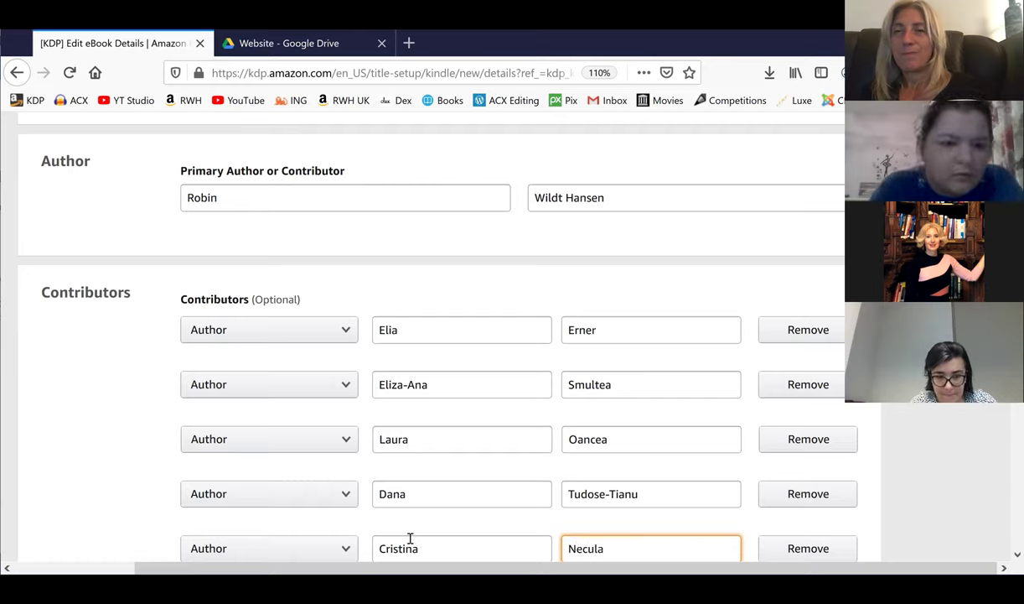
left_click(129, 389)
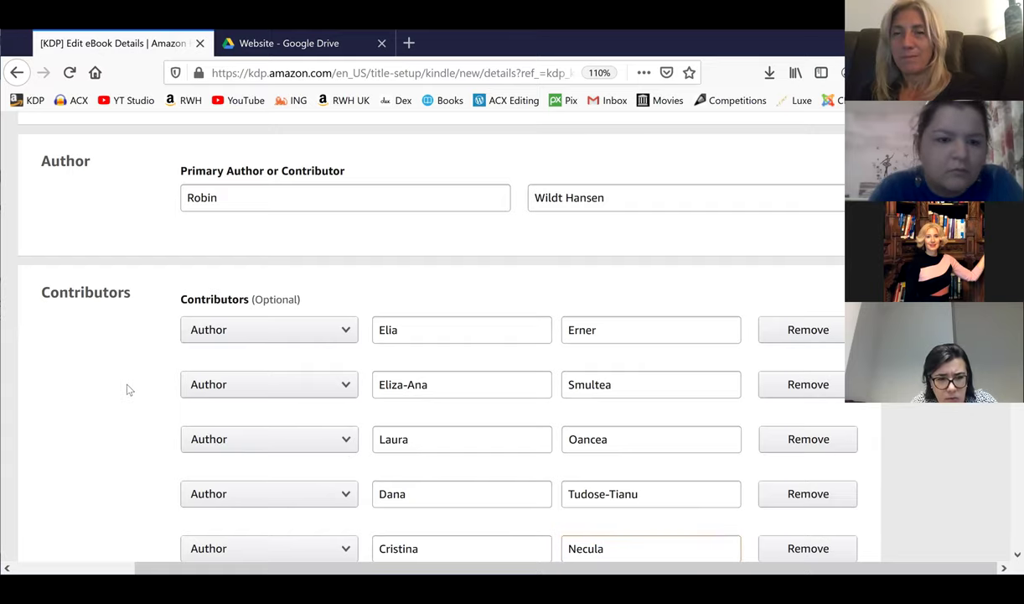
Step: Add a sixth author contributor with first and last name
scroll(129, 389, "down", 3)
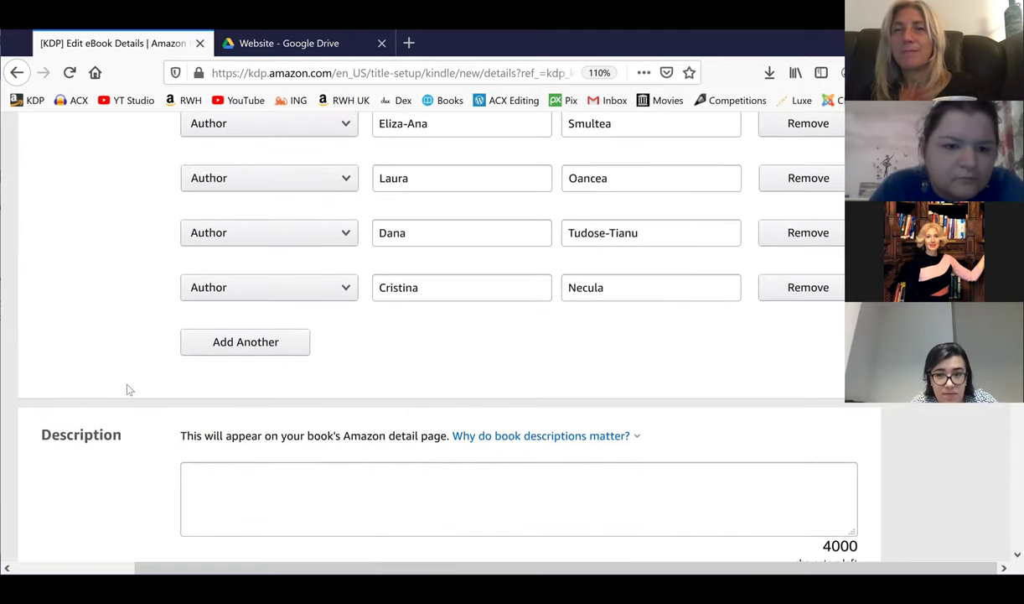
scroll(129, 389, "up", 2)
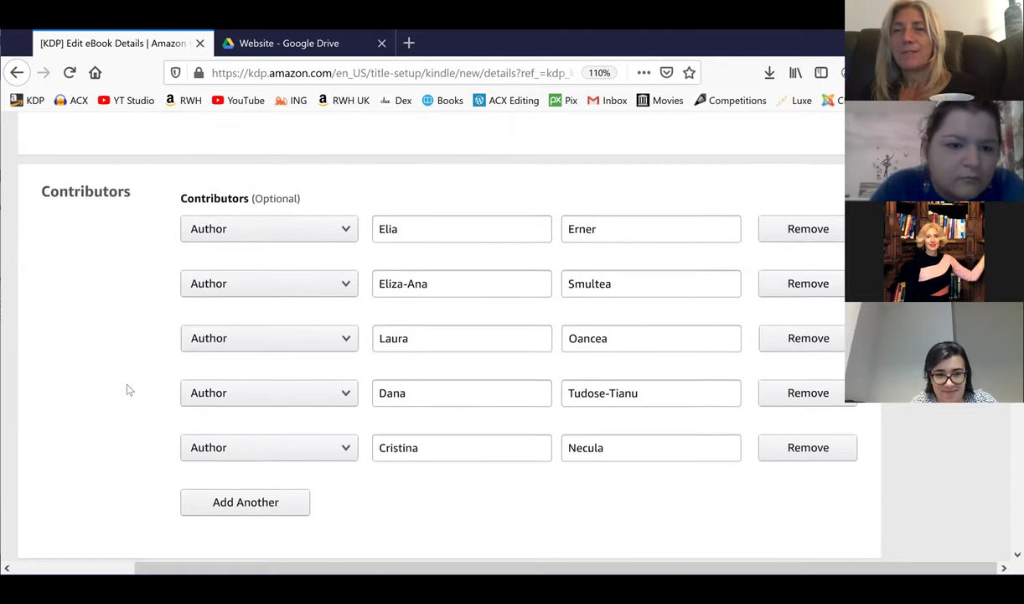
left_click(199, 482)
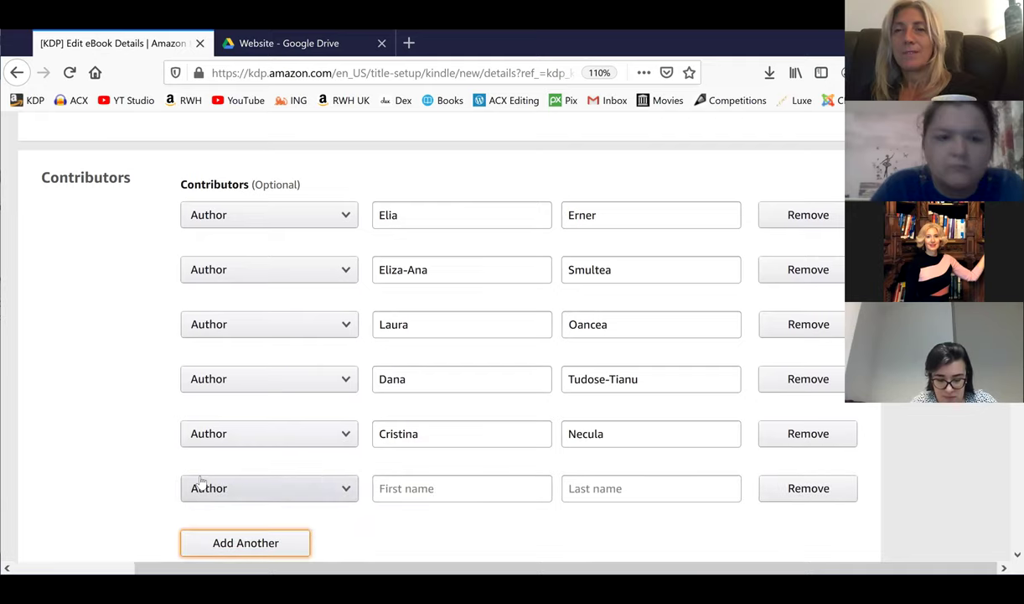
left_click(452, 489)
type("Raluca")
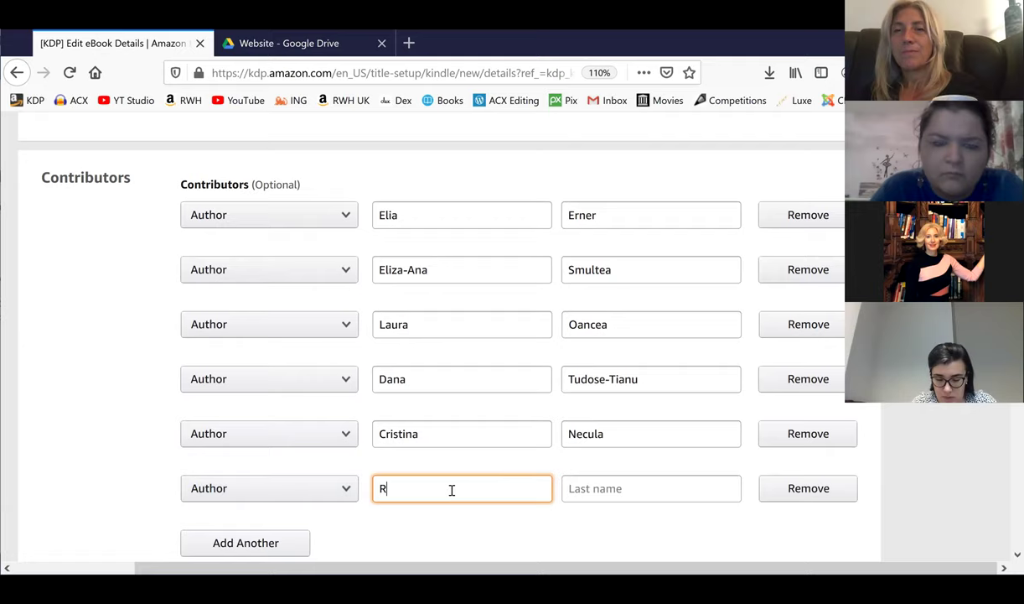
key("Tab")
type("Radu")
key("Tab")
key("Tab")
key("Return")
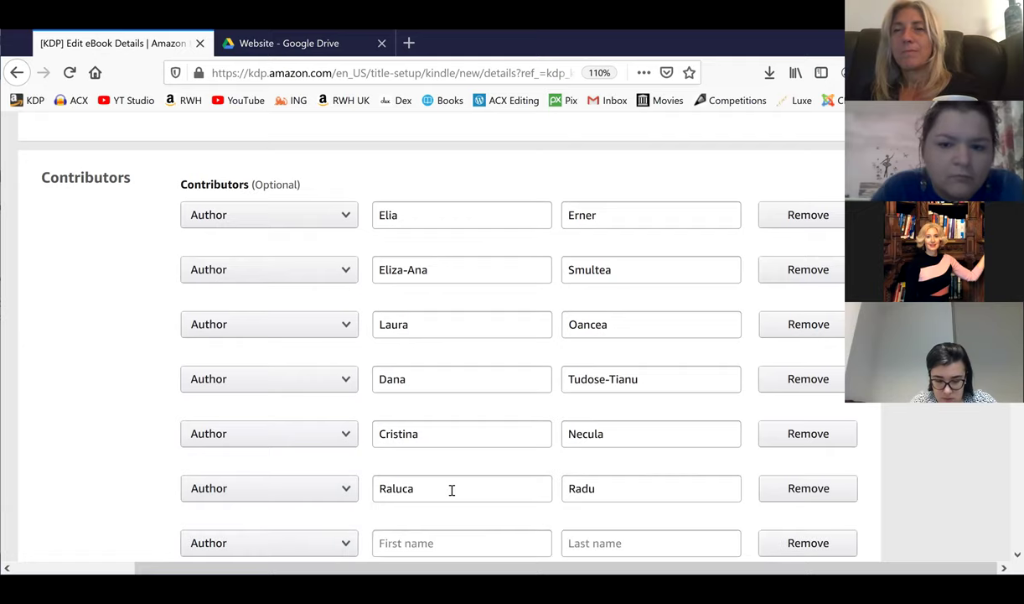
Step: Set the extra blank row's role to Editor, then remove that row
left_click(345, 543)
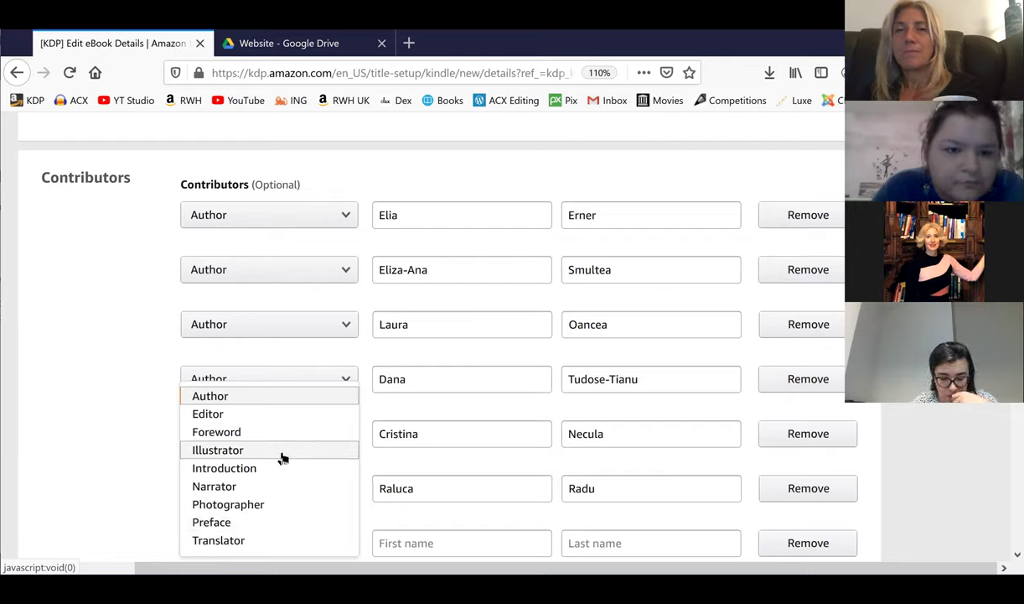
left_click(216, 414)
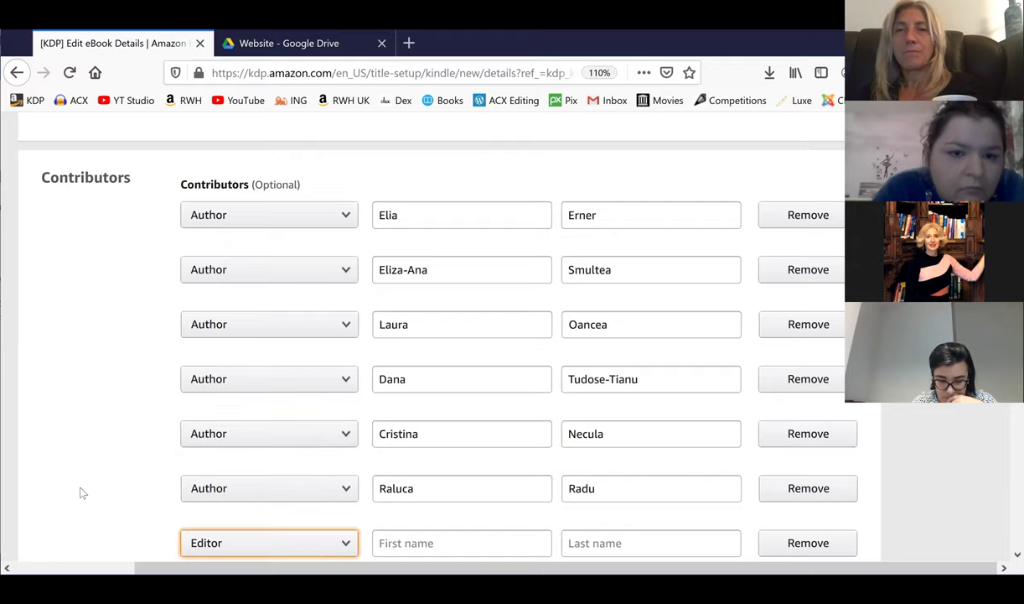
scroll(82, 493, "down", 5)
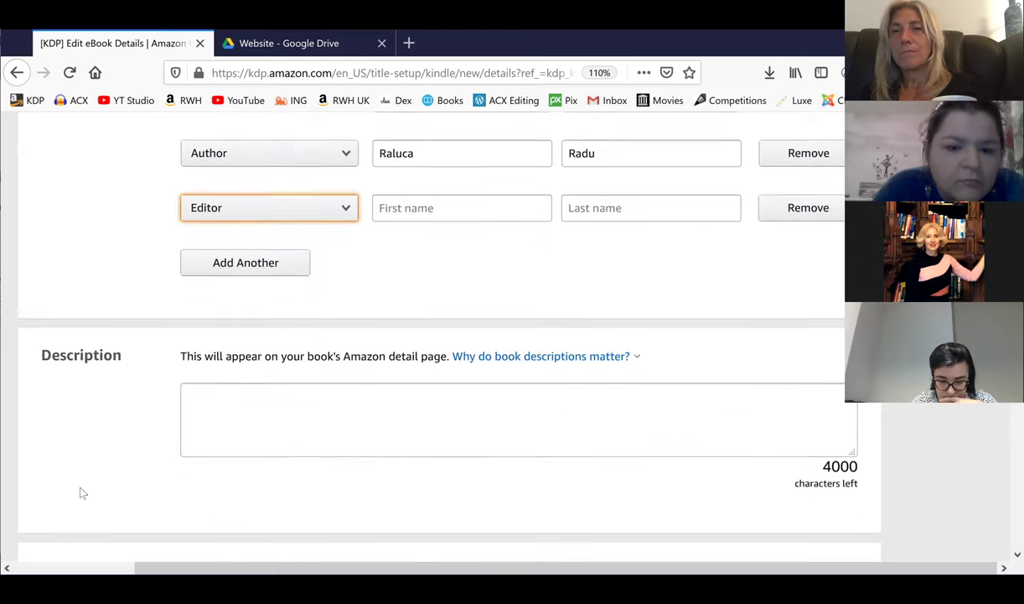
scroll(419, 428, "up", 1)
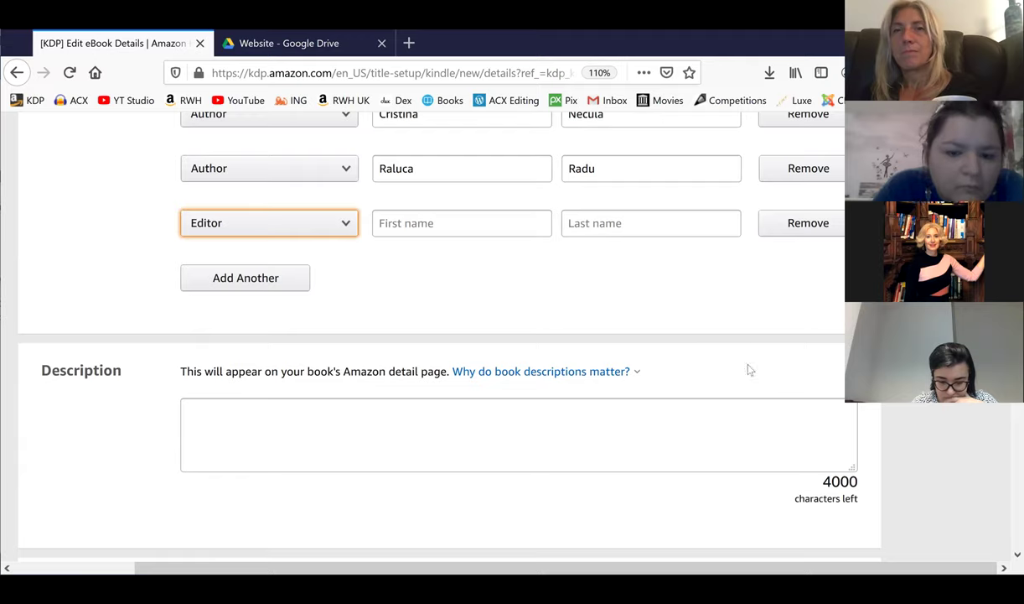
left_click(803, 223)
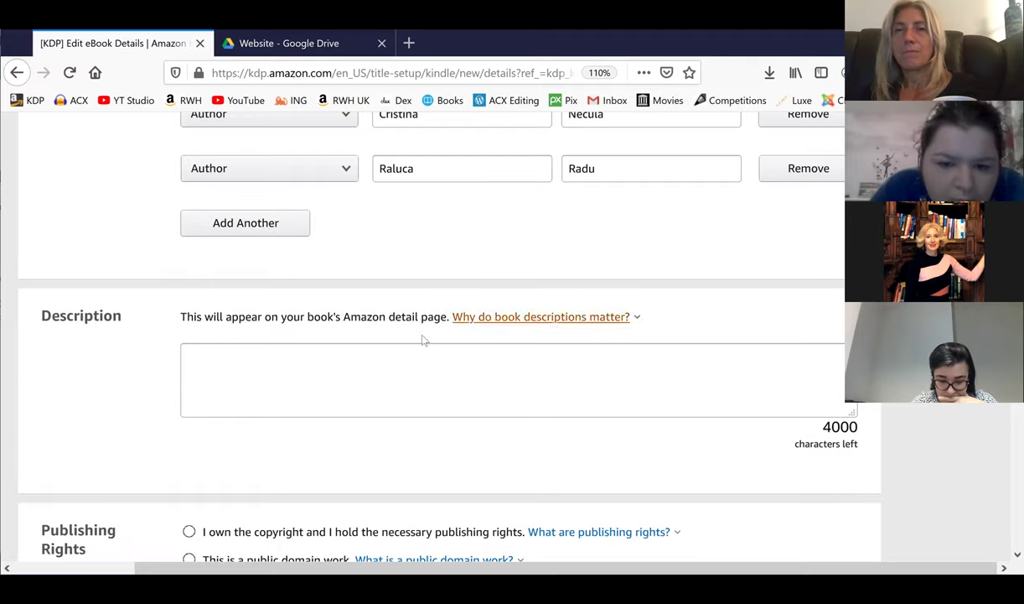
left_click(407, 370)
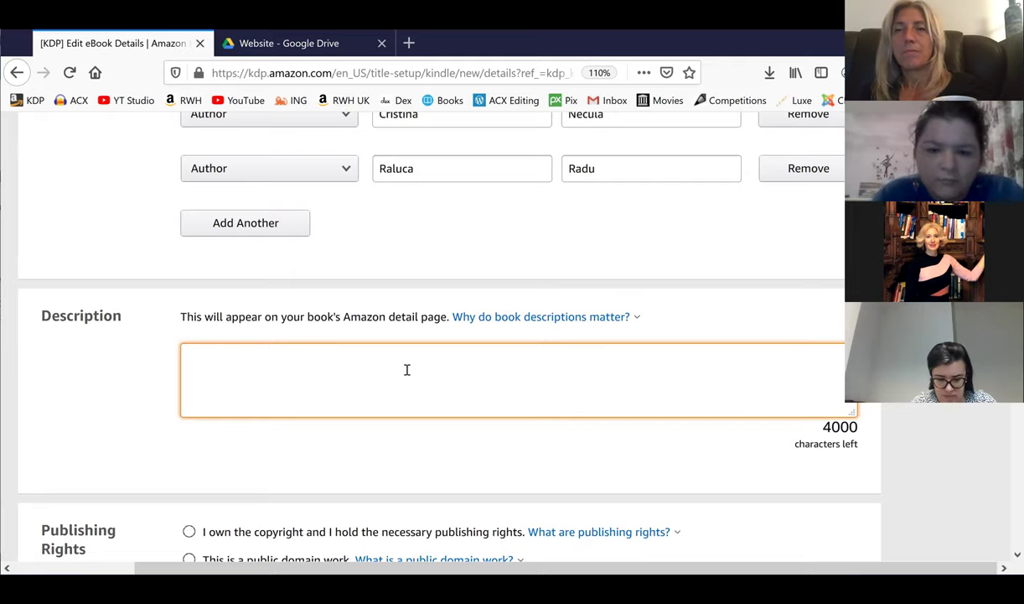
Step: Type 'A collection of short stories with subjects ranging from' into the Description
type("A collection of short storie")
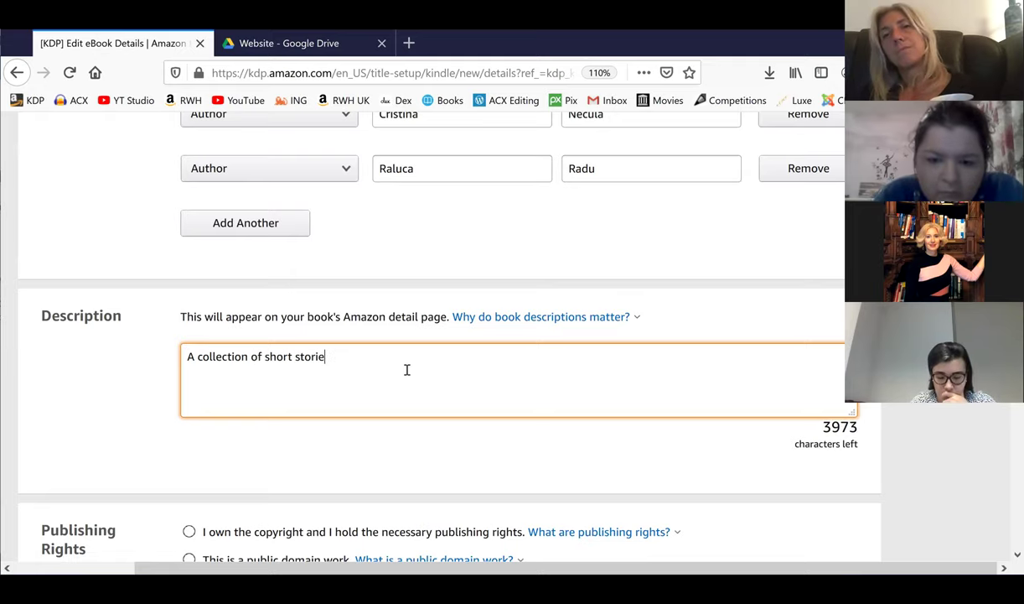
type("s with ")
type("succ")
key("BackSpace")
key("BackSpace")
type("bjects ra")
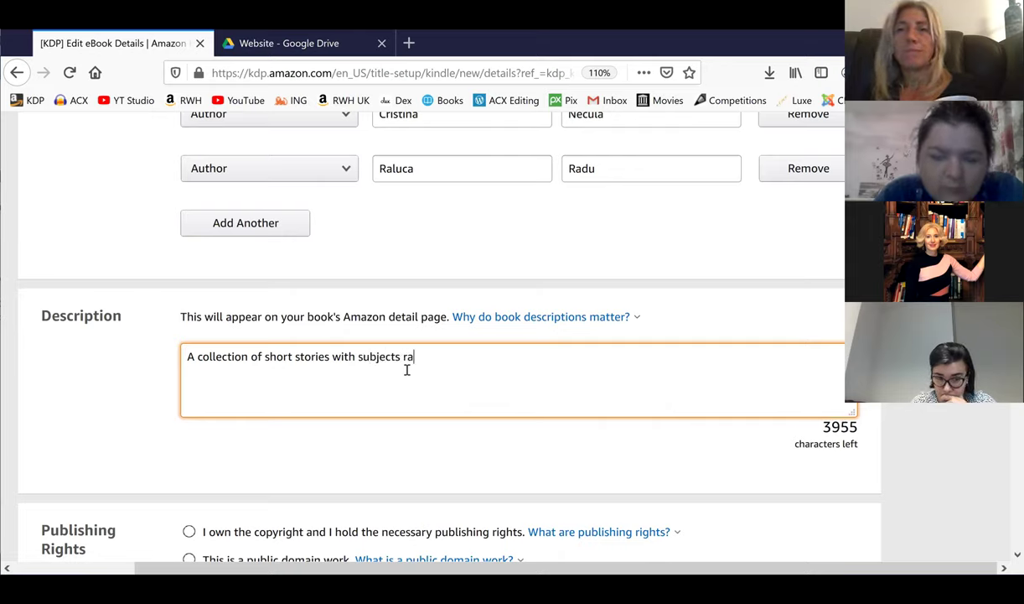
type("nging from")
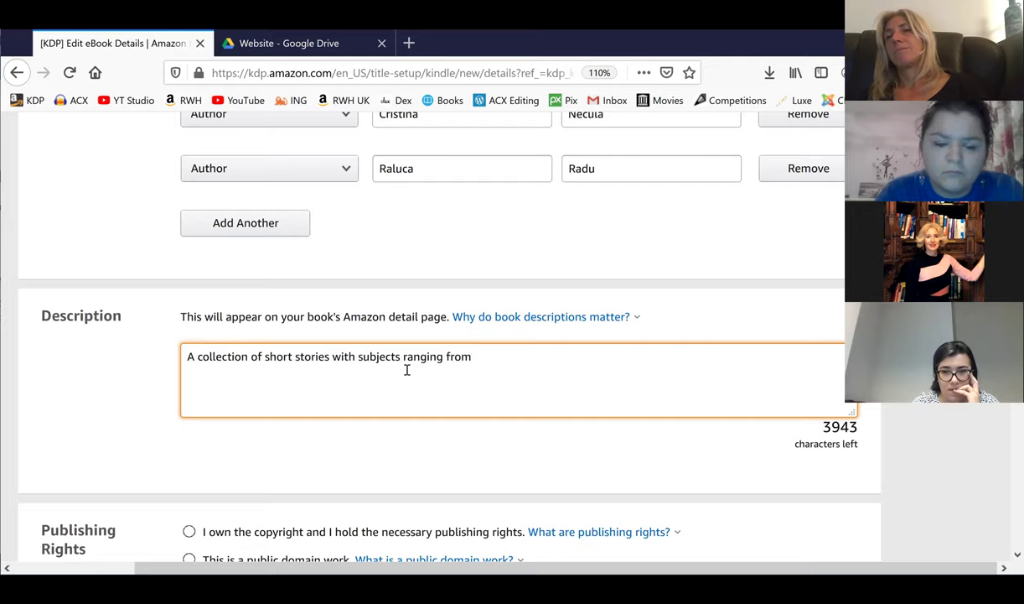
type("becoming ")
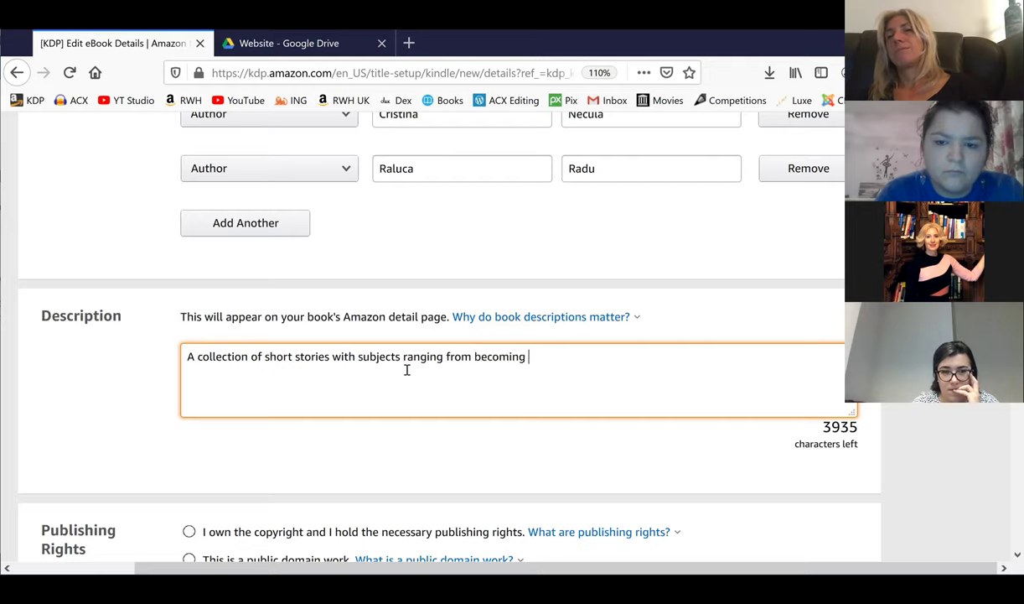
type("a witch")
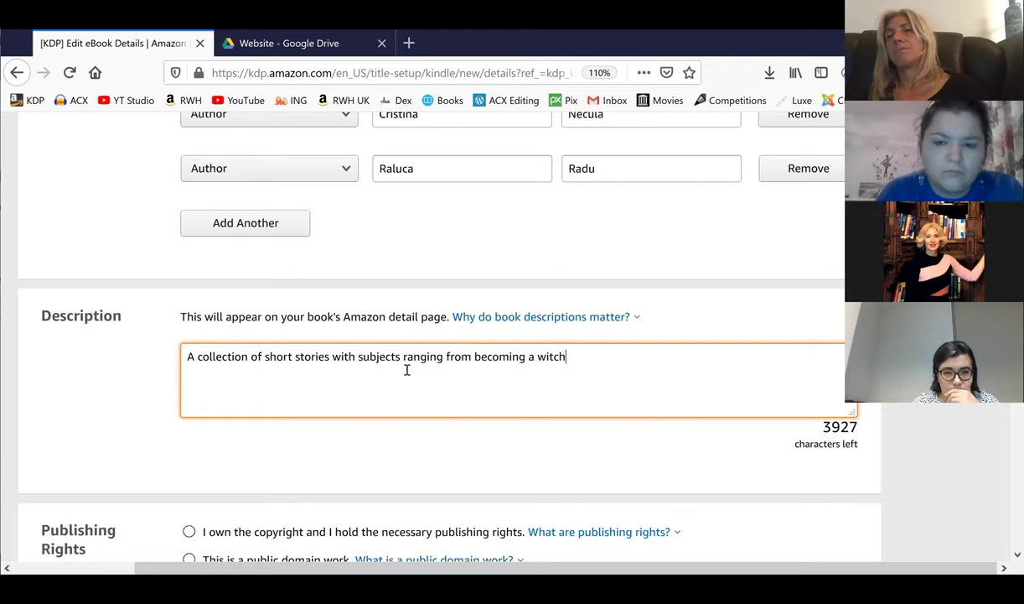
type(" to ")
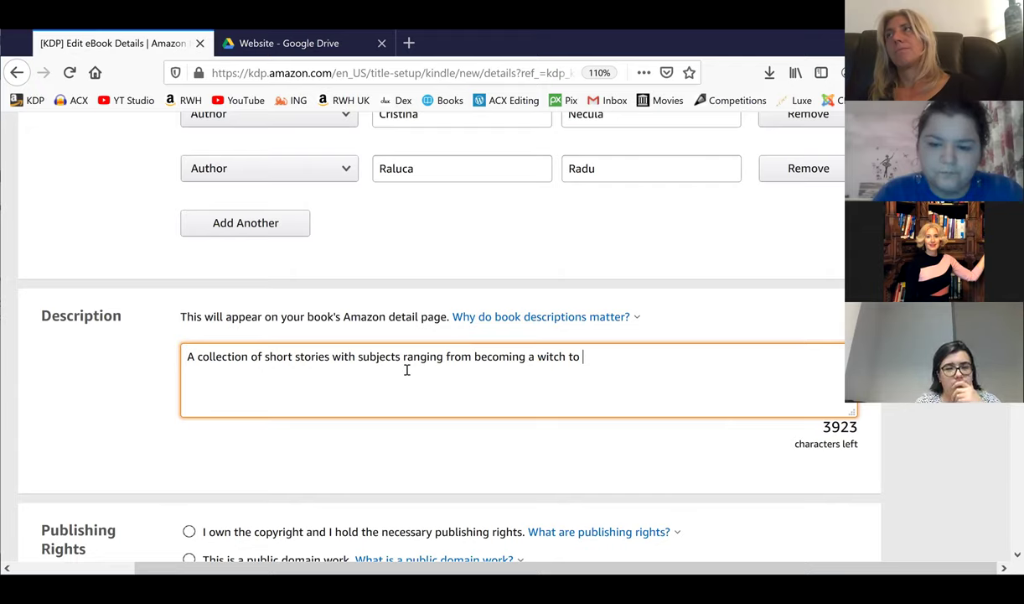
type("par")
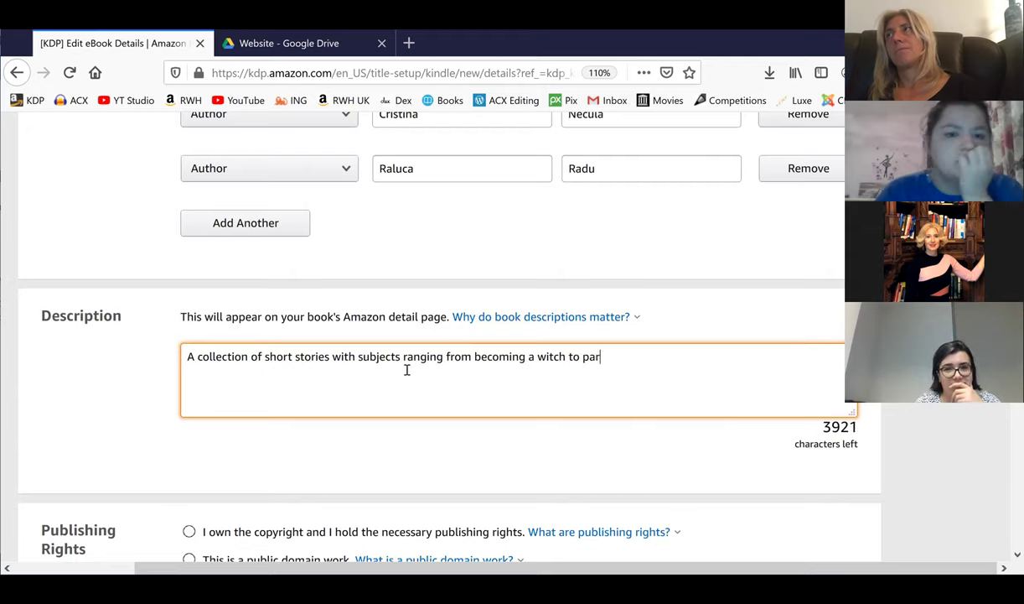
type("rot sitting.")
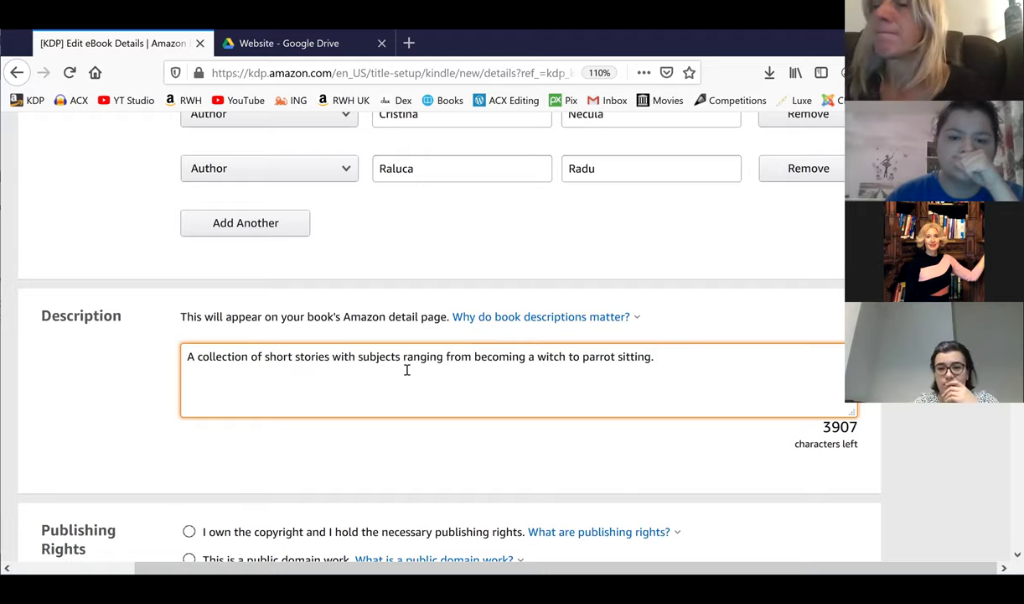
Step: Insert 'motherhood to haunted castles to mental disorder to life purpose to' before 'parrot'
key("ctrl+Left")
key("ctrl+Left")
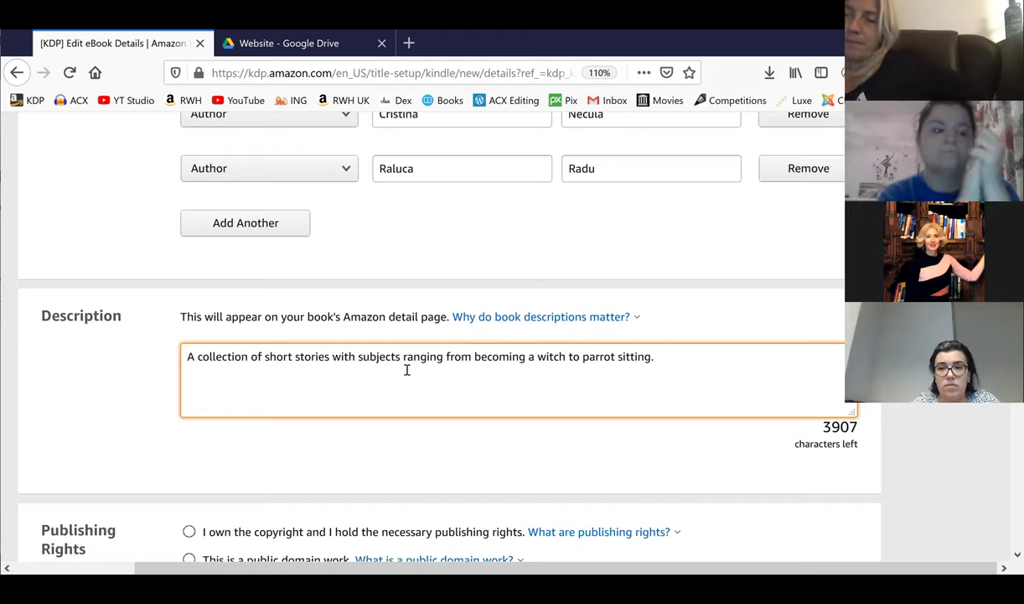
type("motherhood")
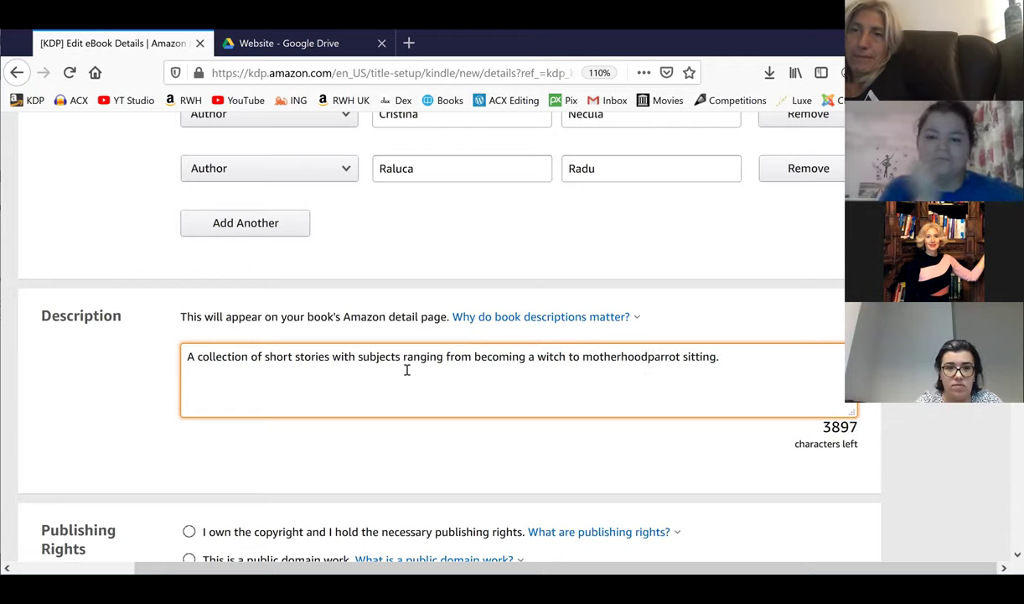
type(" to ")
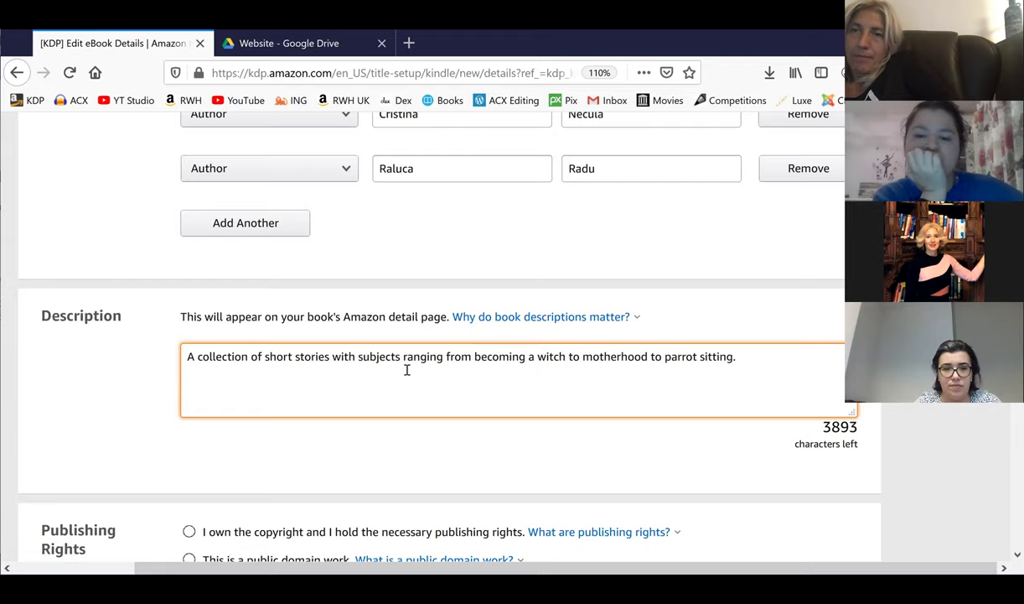
type("haunted ")
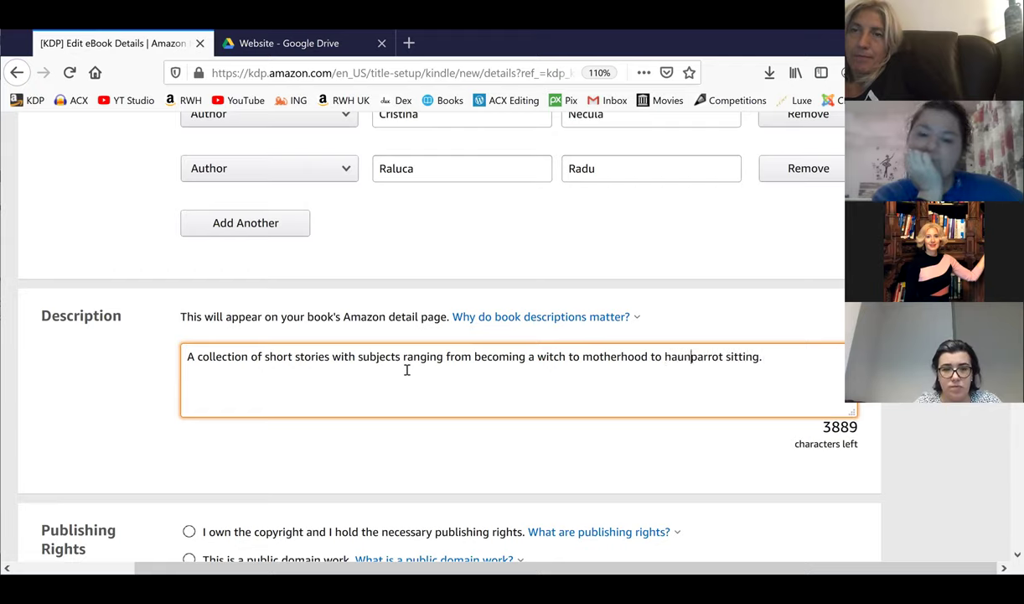
type("ho")
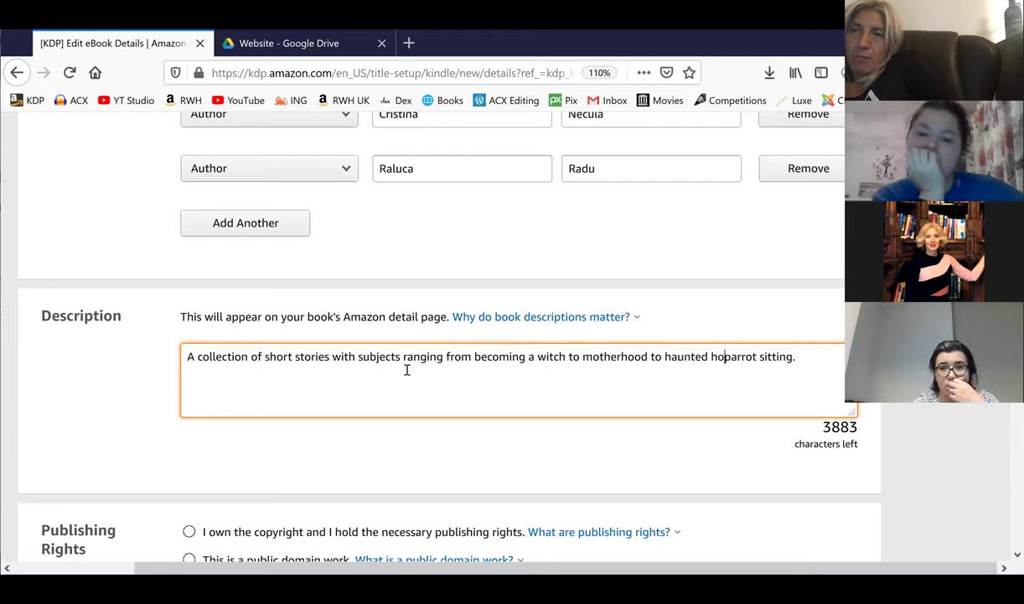
key("BackSpace")
key("BackSpace")
type("castles")
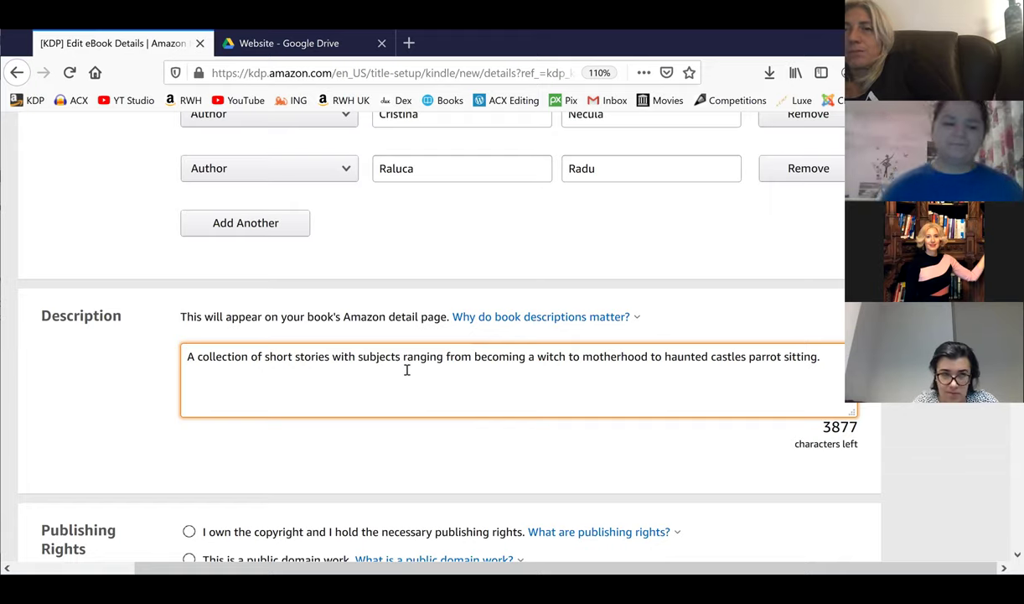
type("to mental dis")
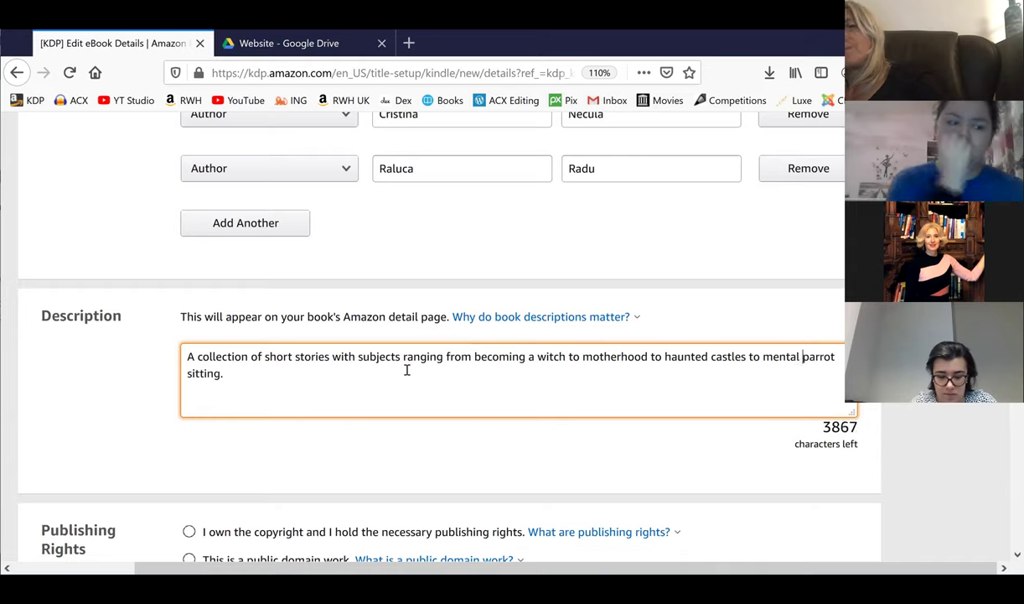
type("order")
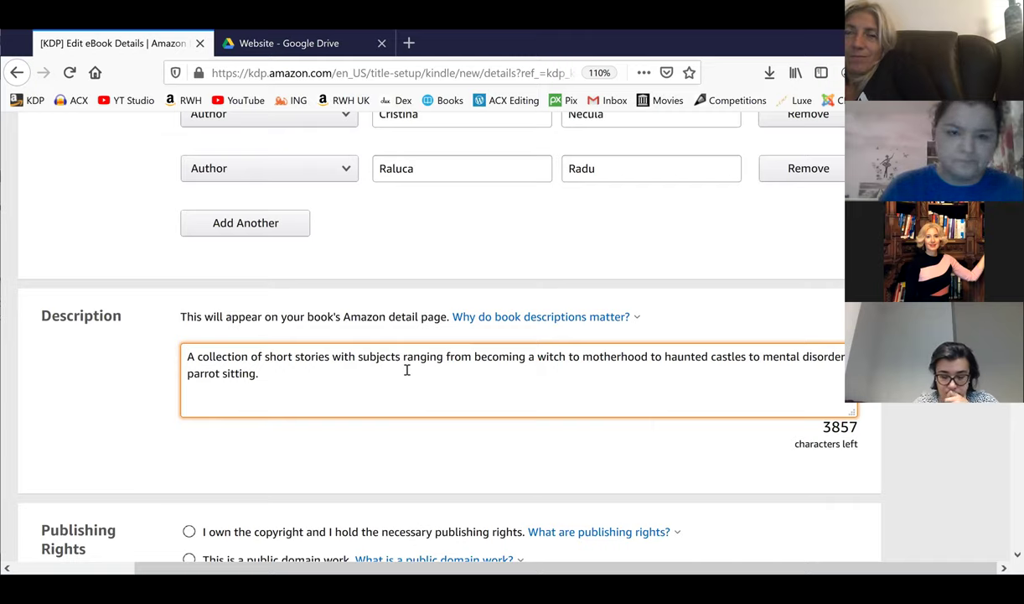
type("to ")
type("life ")
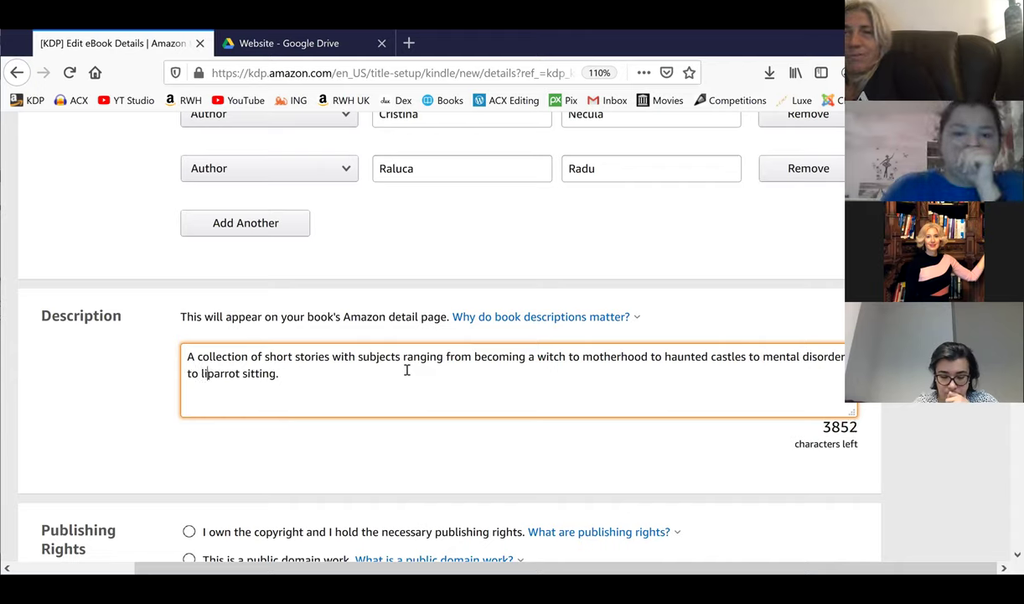
type("purpose")
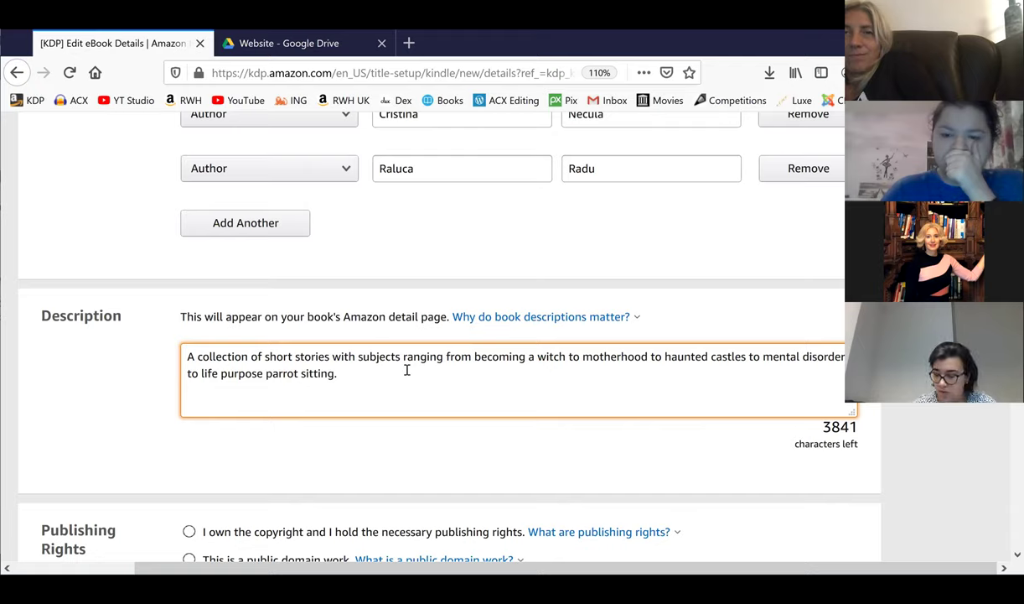
type("to")
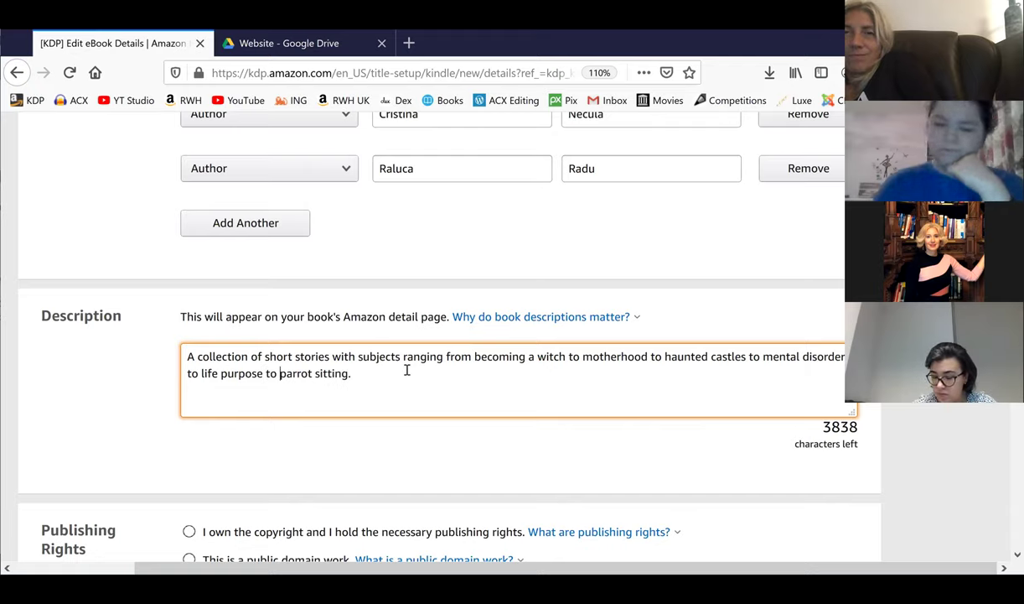
Step: Read the explanation of why book descriptions matter, then close it
scroll(407, 370, "down", 4)
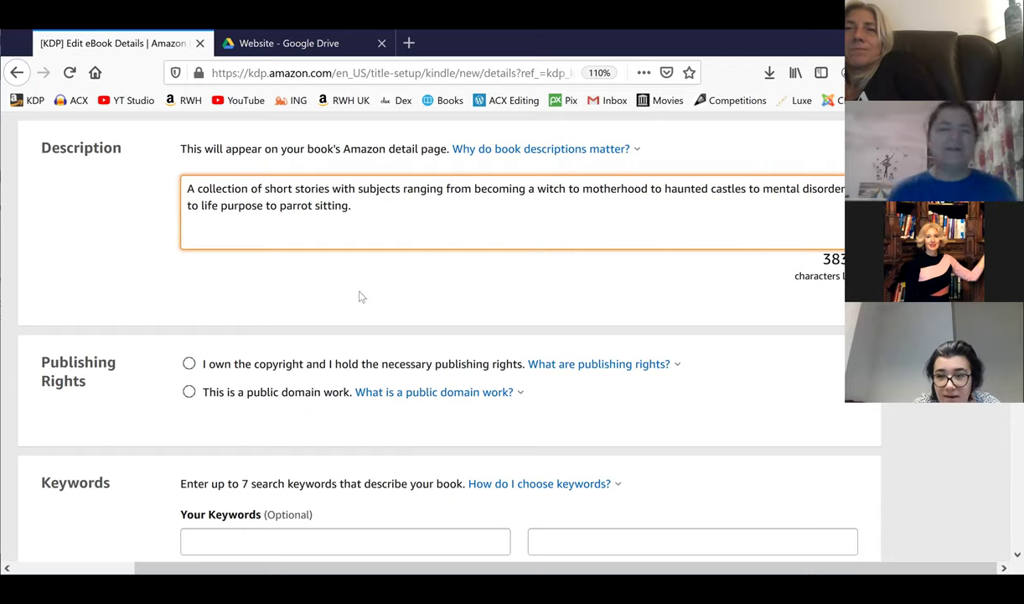
left_click(480, 233)
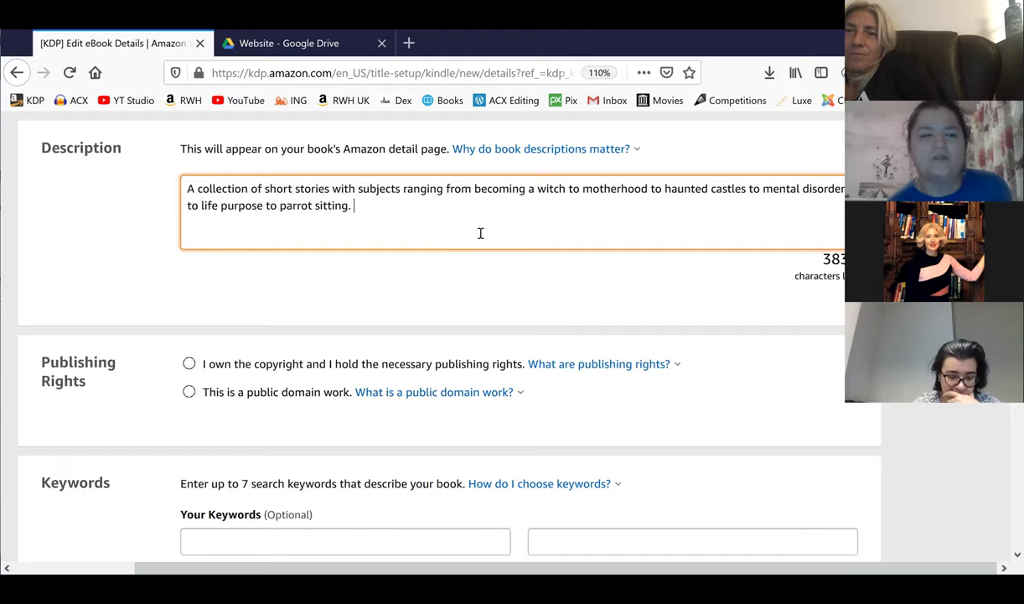
scroll(523, 228, "up", 1)
left_click(523, 230)
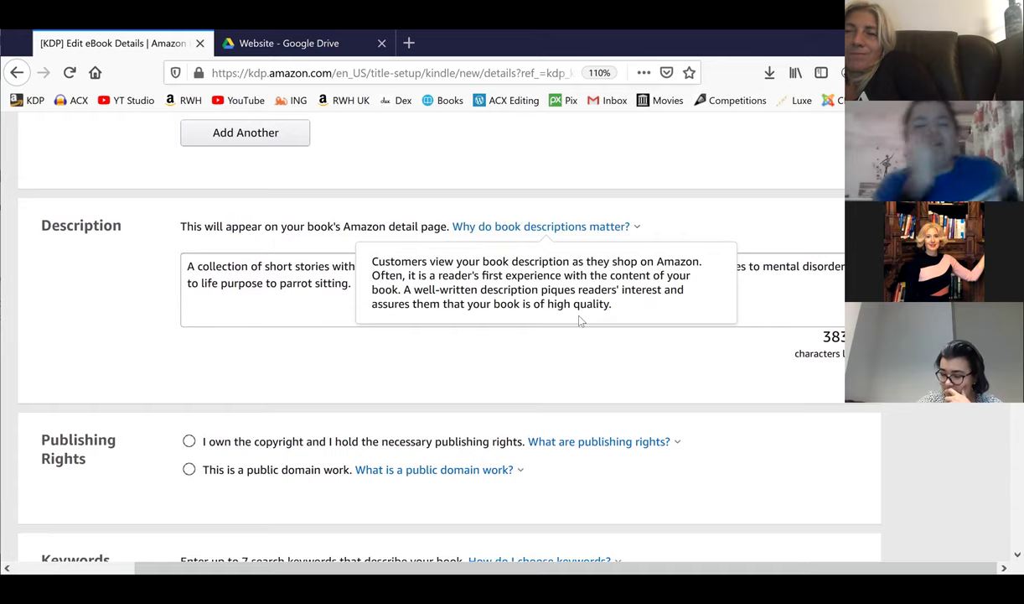
left_click(615, 362)
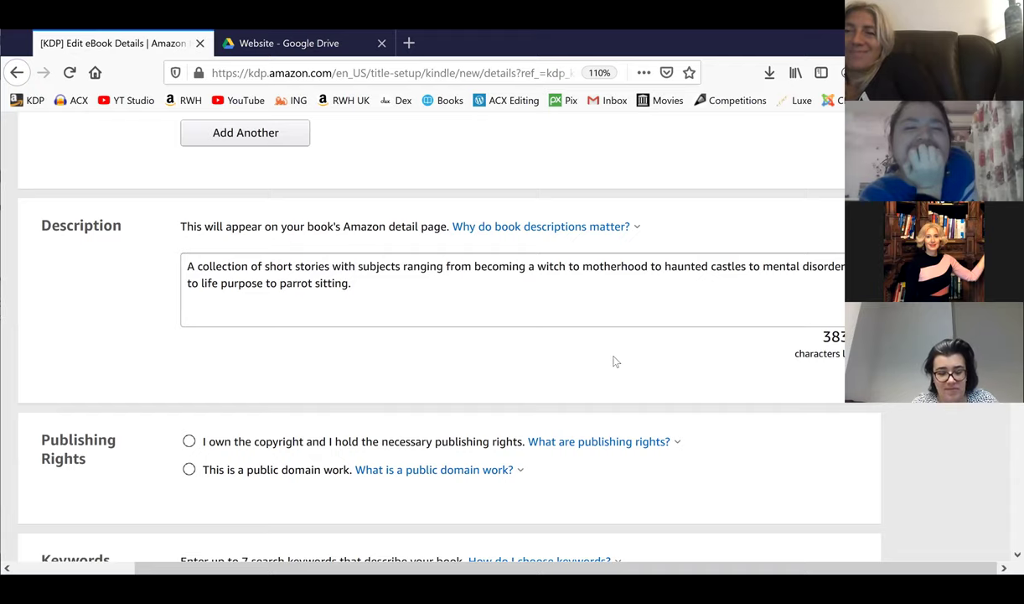
Step: Insert 'to chastity vows' into the description just before 'to parrot sitting.'
left_click(268, 283)
type("to ch")
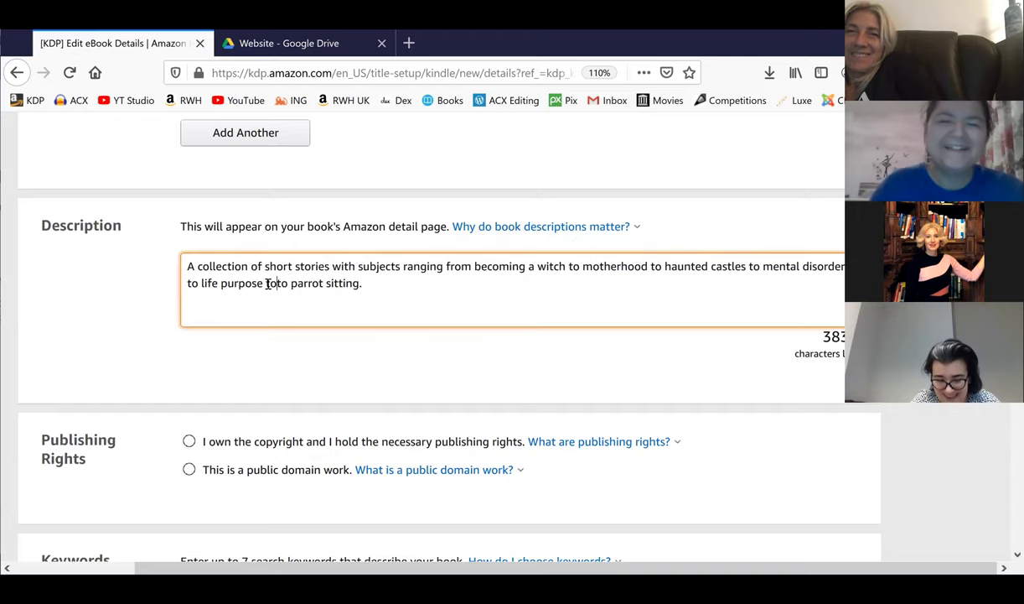
type("astity ")
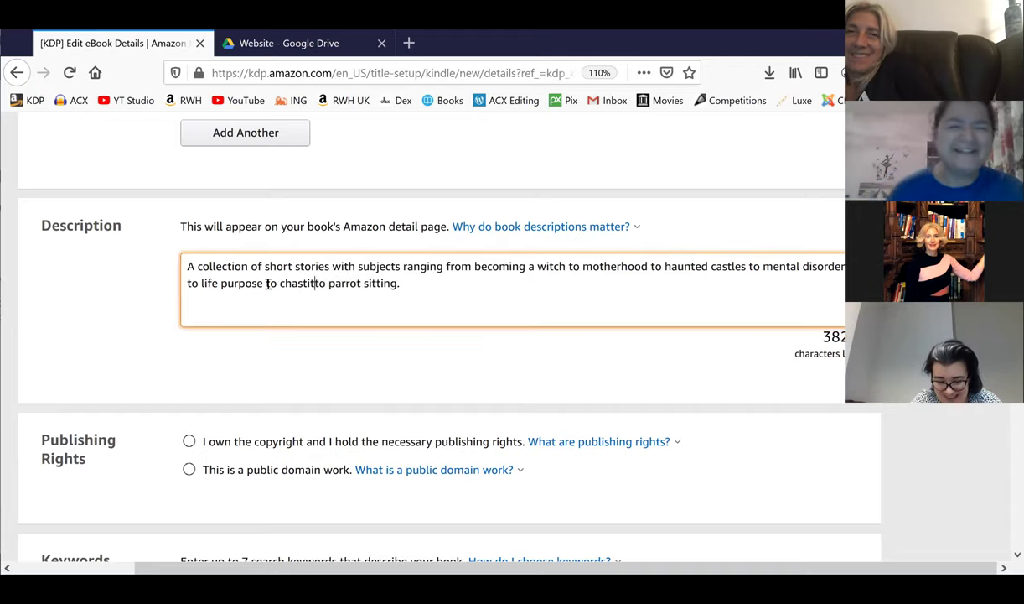
type("vow")
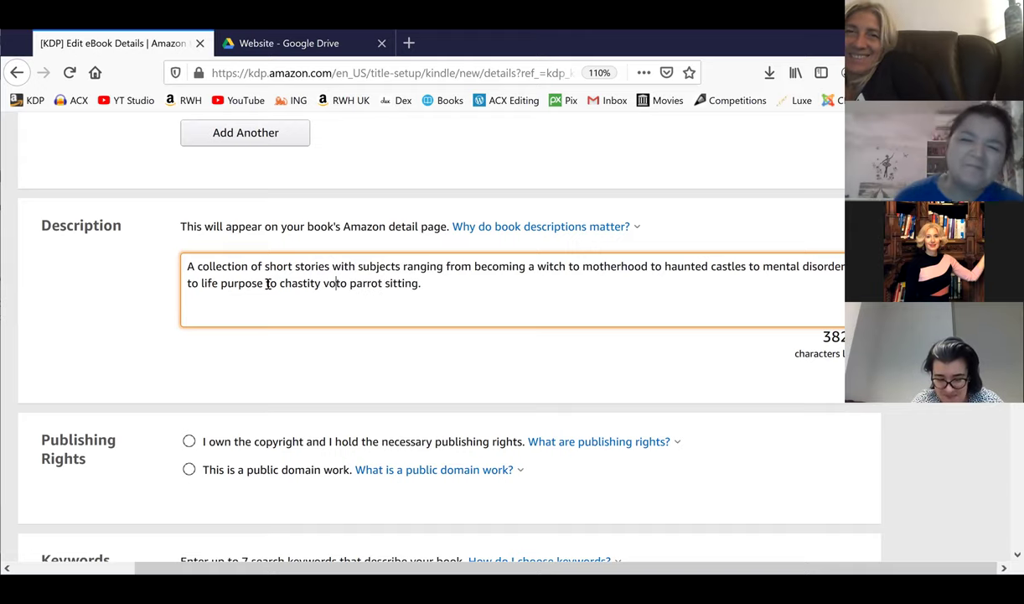
type("s")
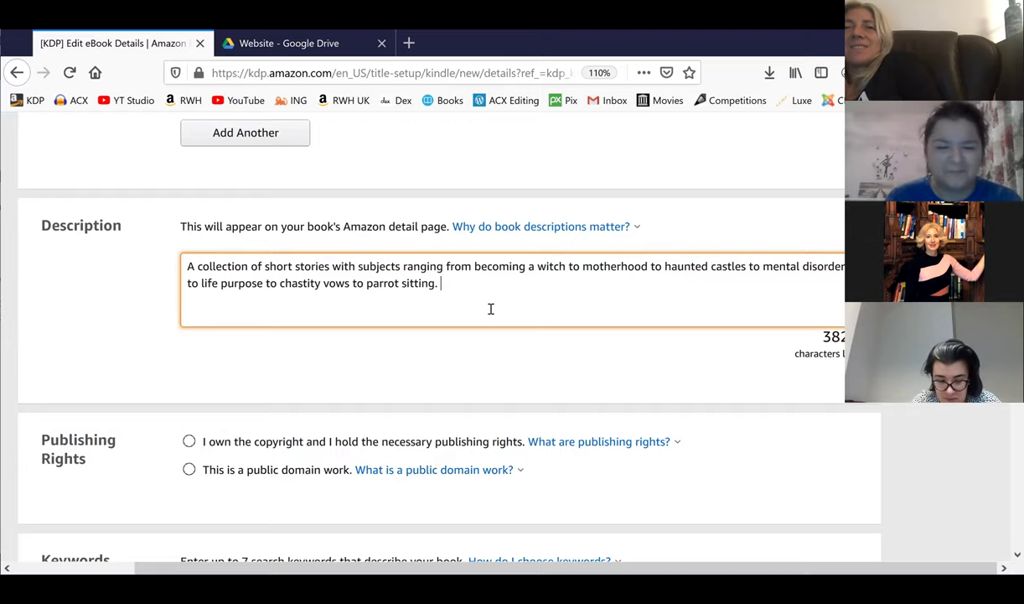
scroll(490, 309, "down", 3)
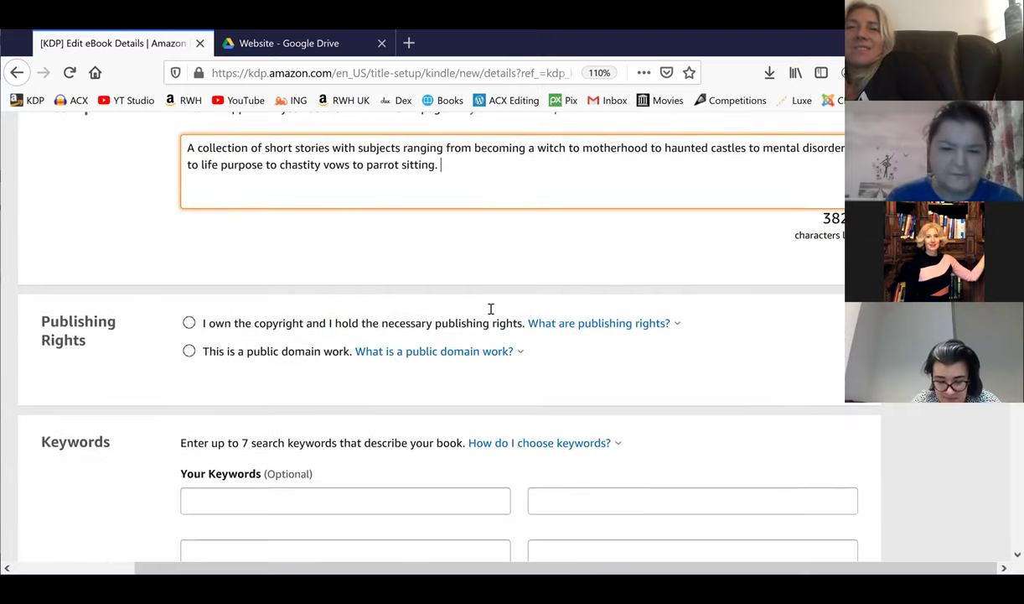
scroll(491, 310, "down", 1)
scroll(491, 312, "down", 1)
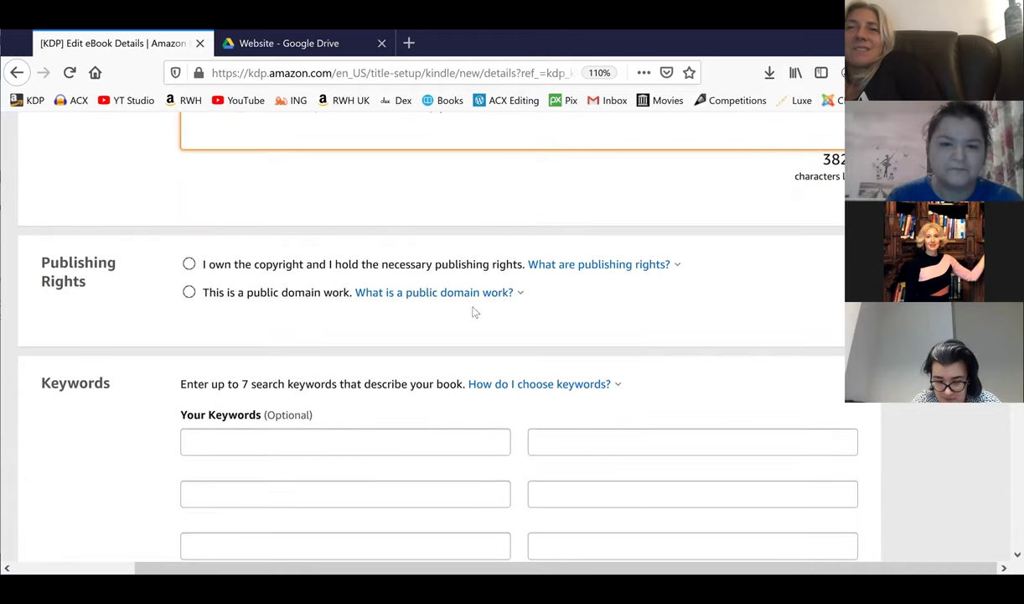
Step: Select 'I own the copyright and I hold the necessary publishing rights'
left_click(191, 264)
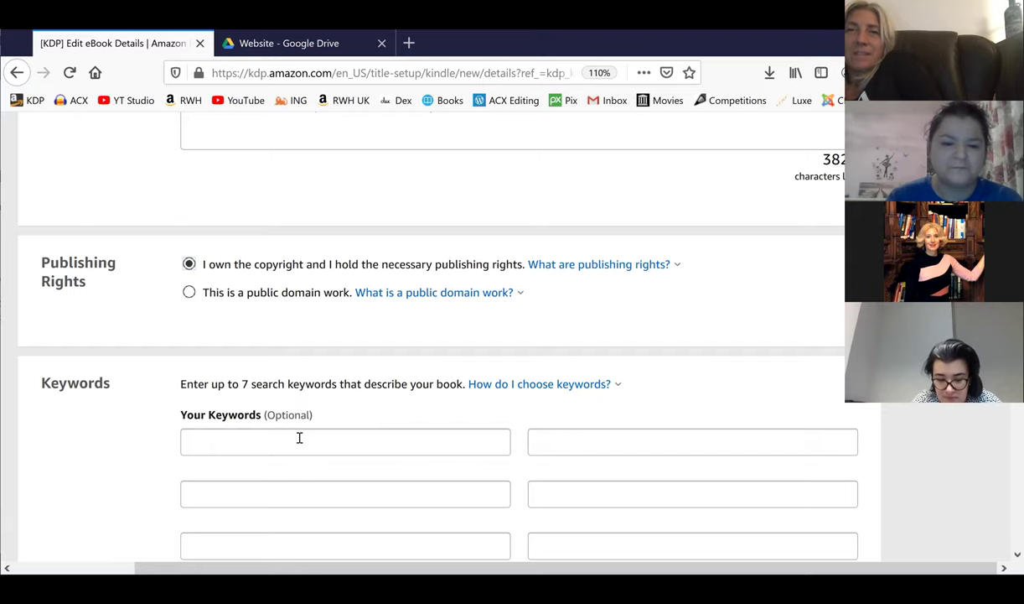
scroll(299, 436, "down", 3)
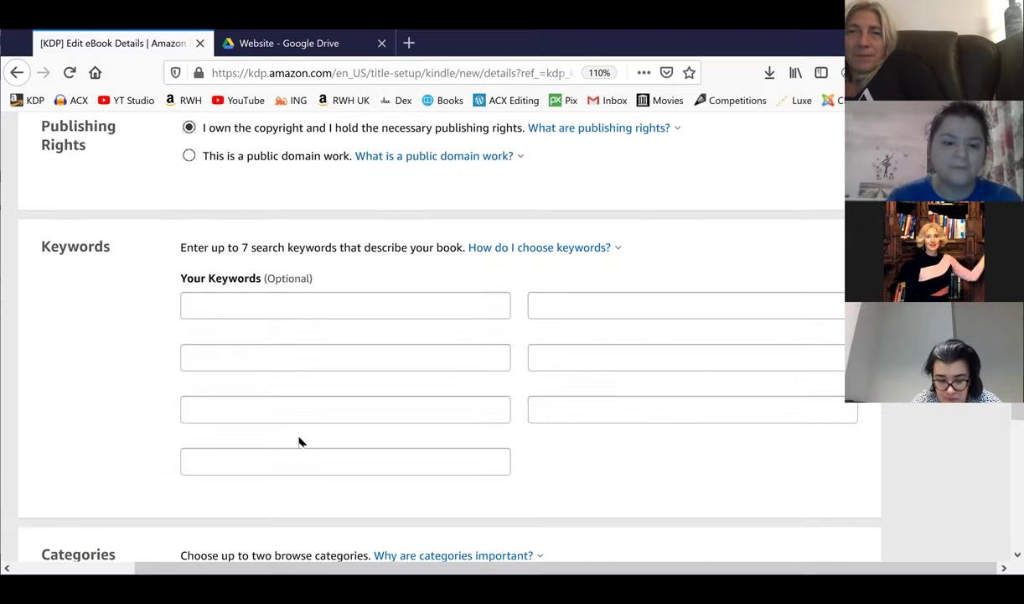
left_click(261, 313)
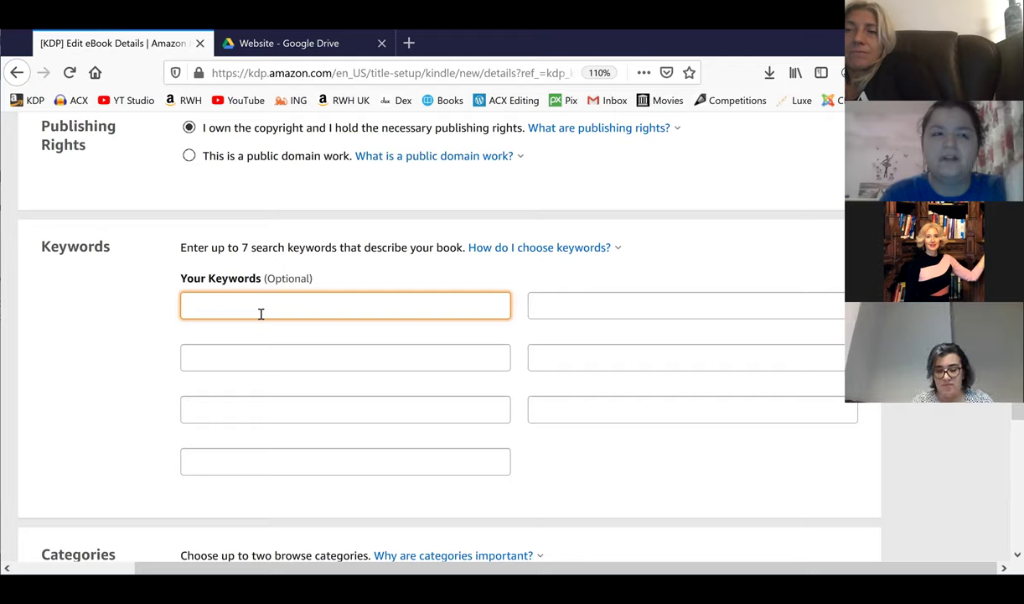
Step: Enter keywords 'mental health drug addiction', 'parrot sitting', 'haunted castles' and 'school of witches'
type("mental he")
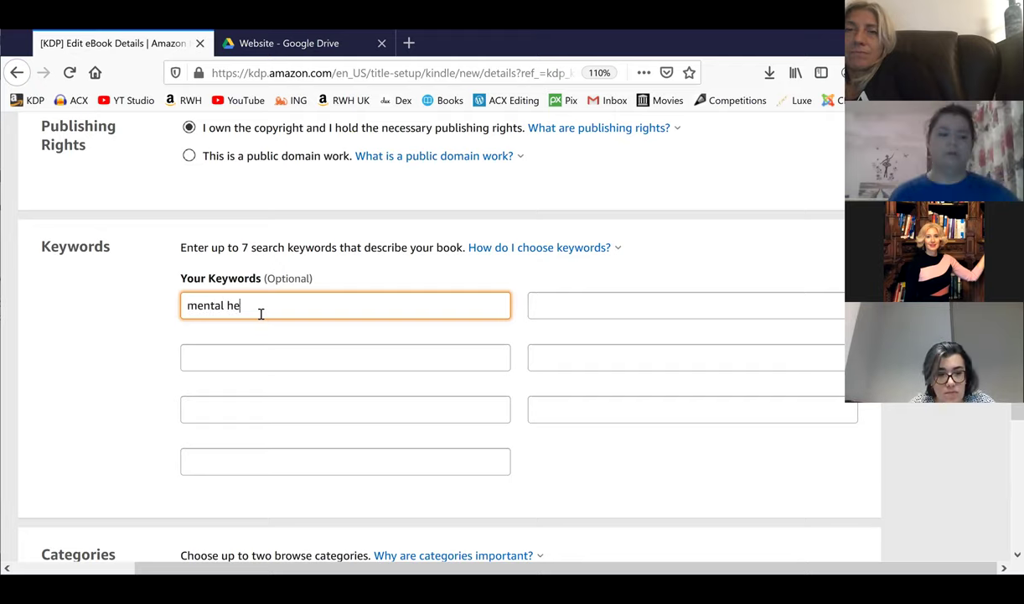
type("alth drug")
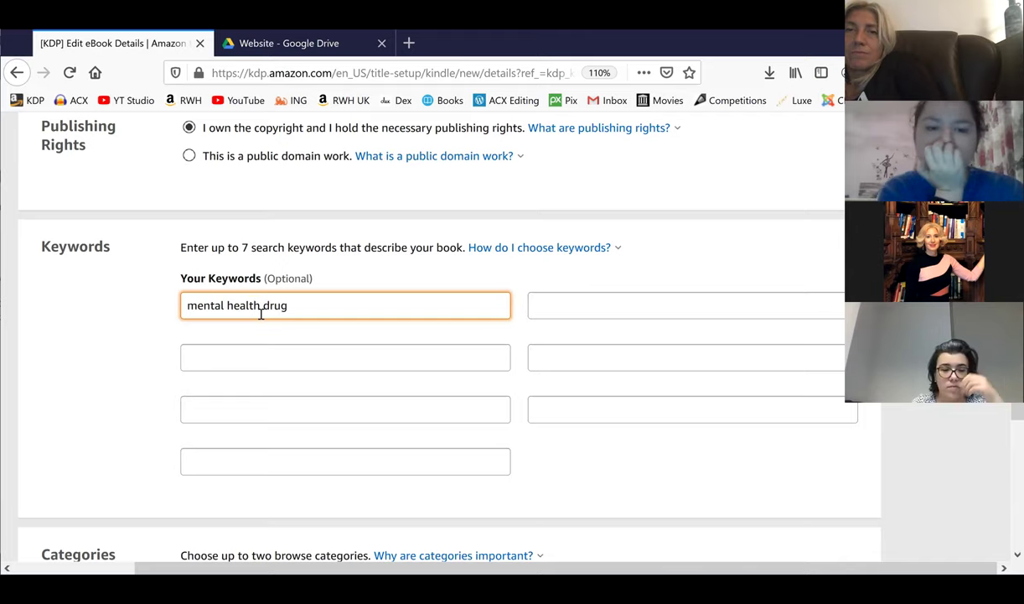
type(" addiction")
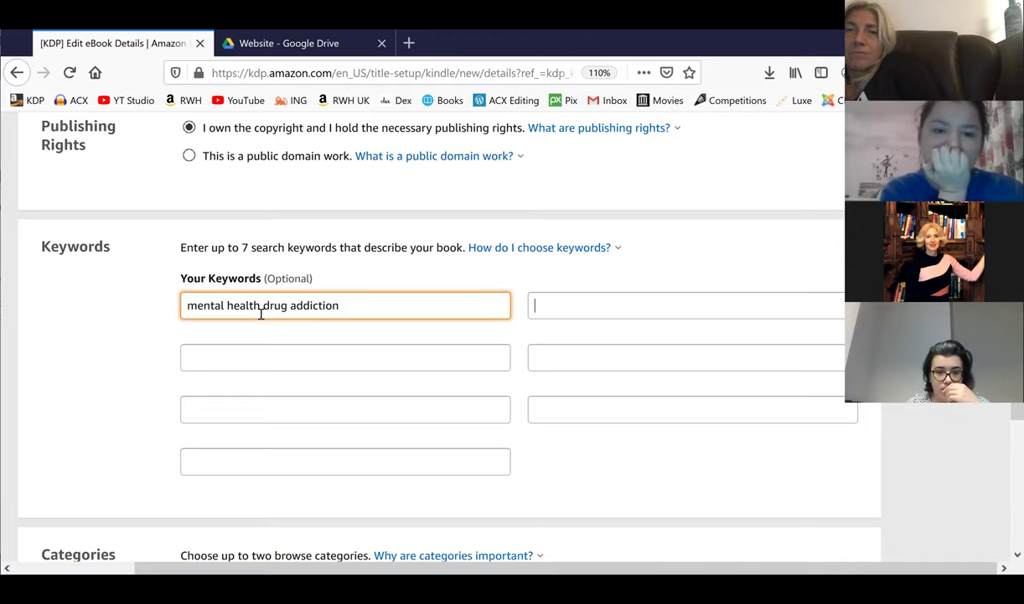
type("parrot sitting")
key("Tab")
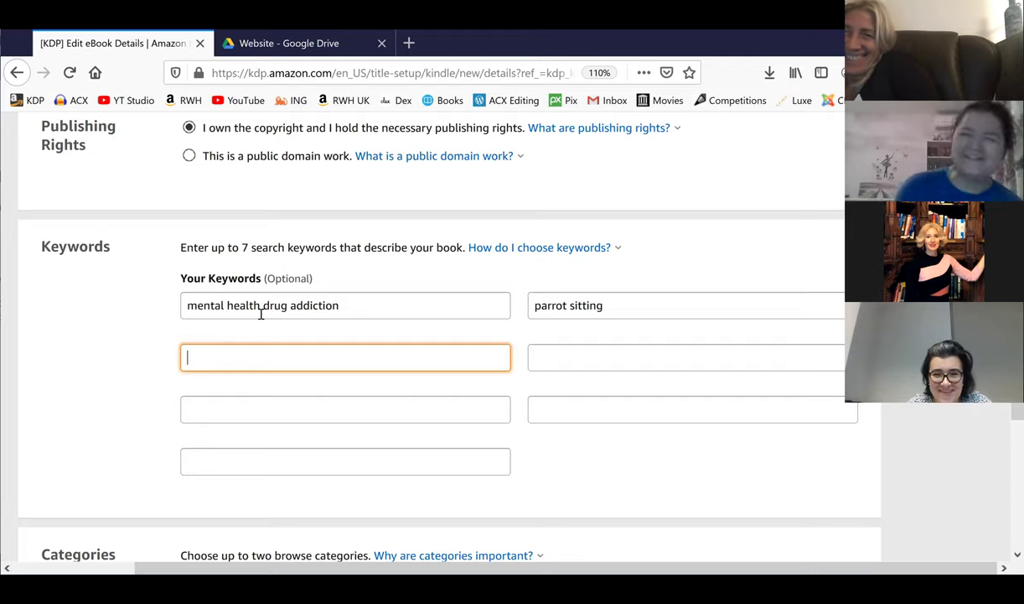
type("haunte")
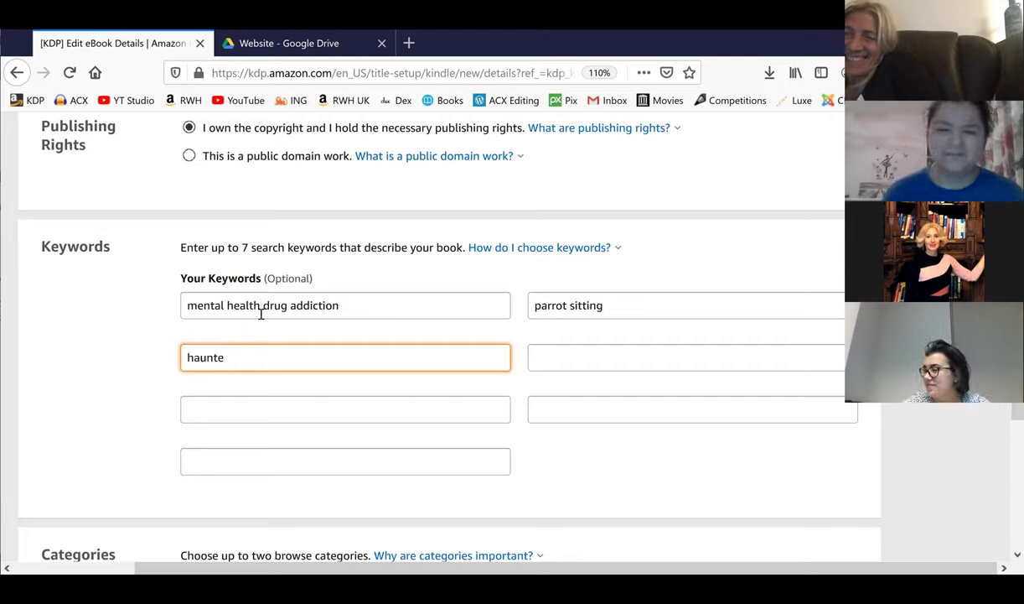
type("d castles")
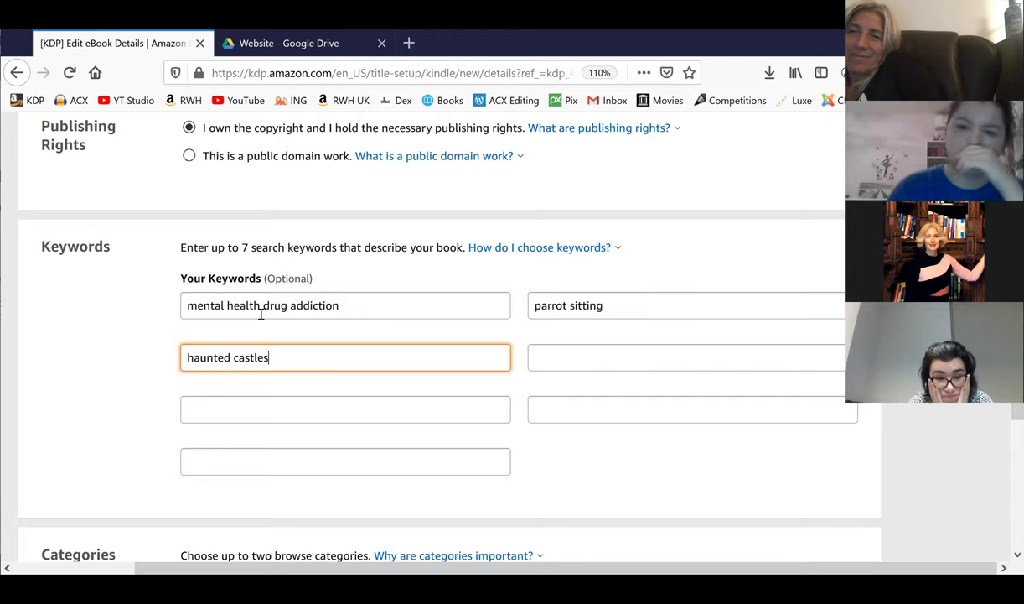
key("Tab")
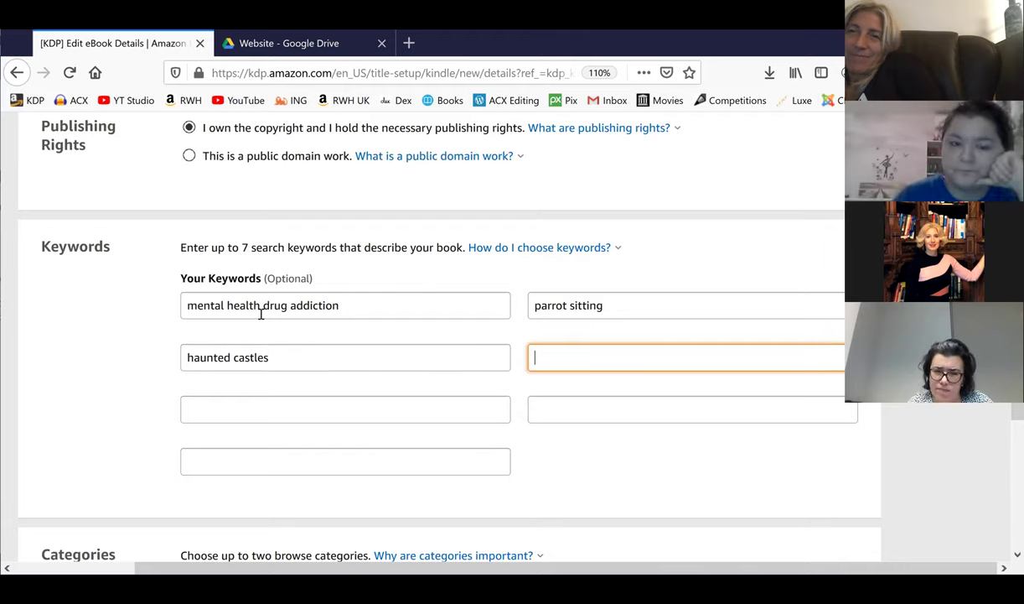
type("school")
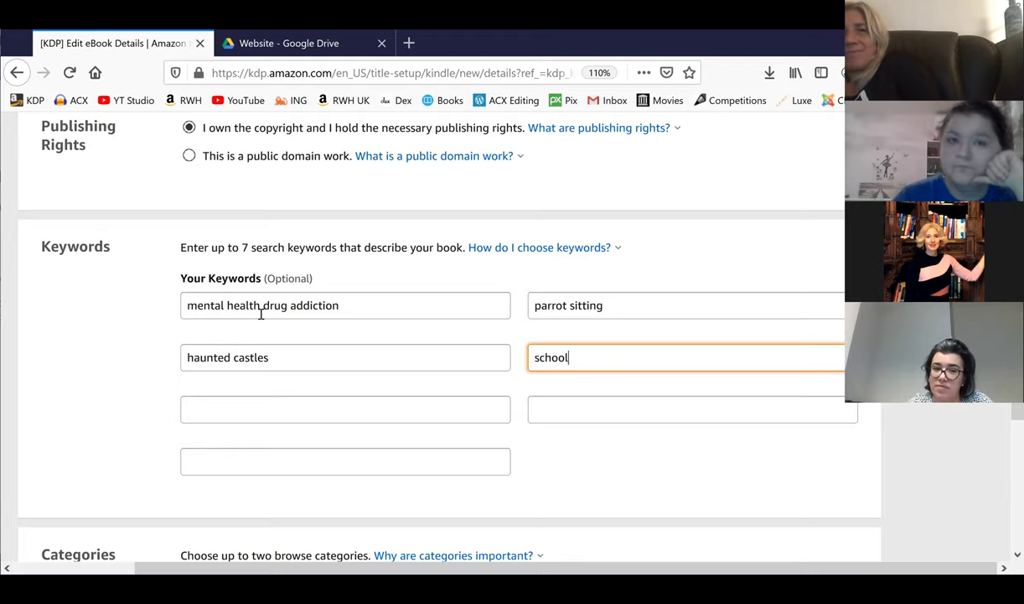
type(" of witch")
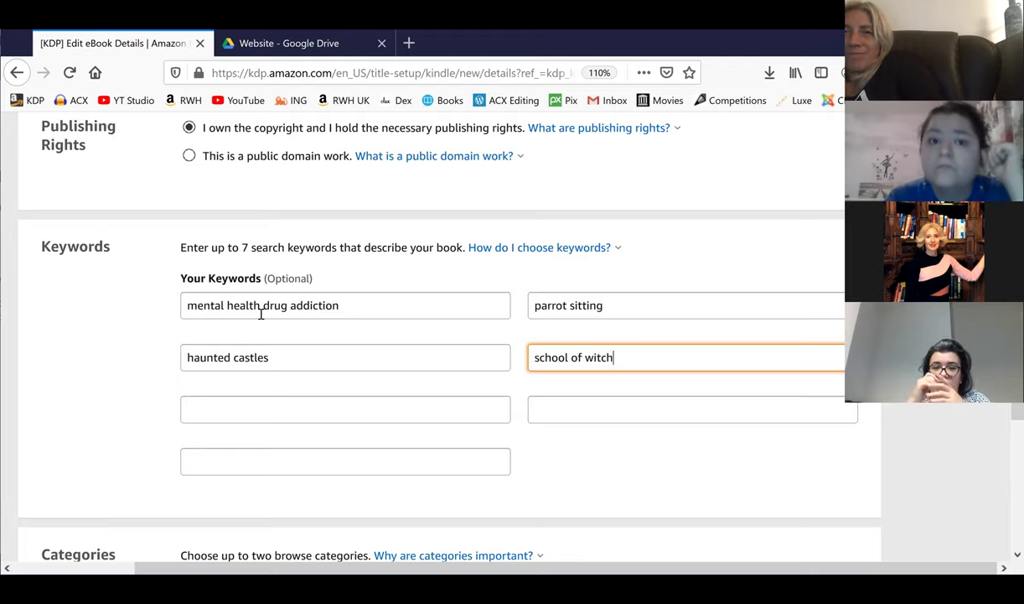
type("es")
key("Tab")
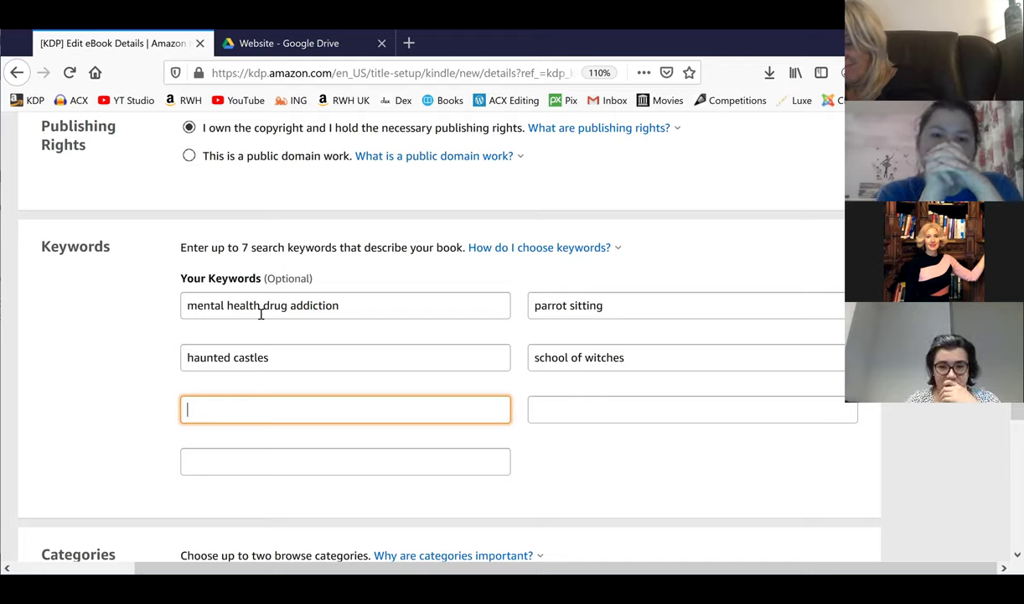
Step: Fill the fifth keyword with 'motherhood and the law fiction' and the sixth with 'chastity vows'
type("mother")
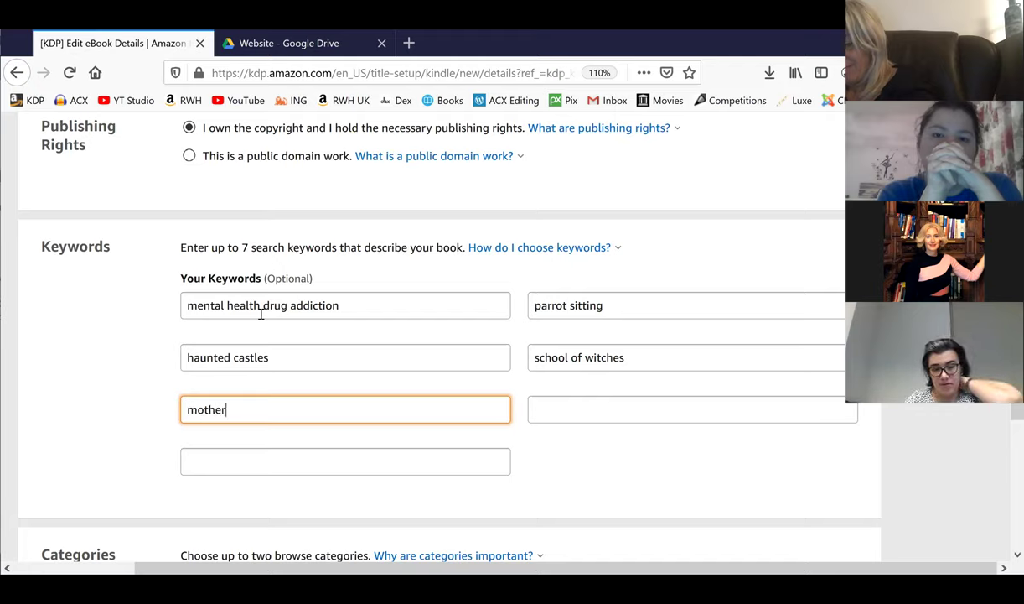
type("hood")
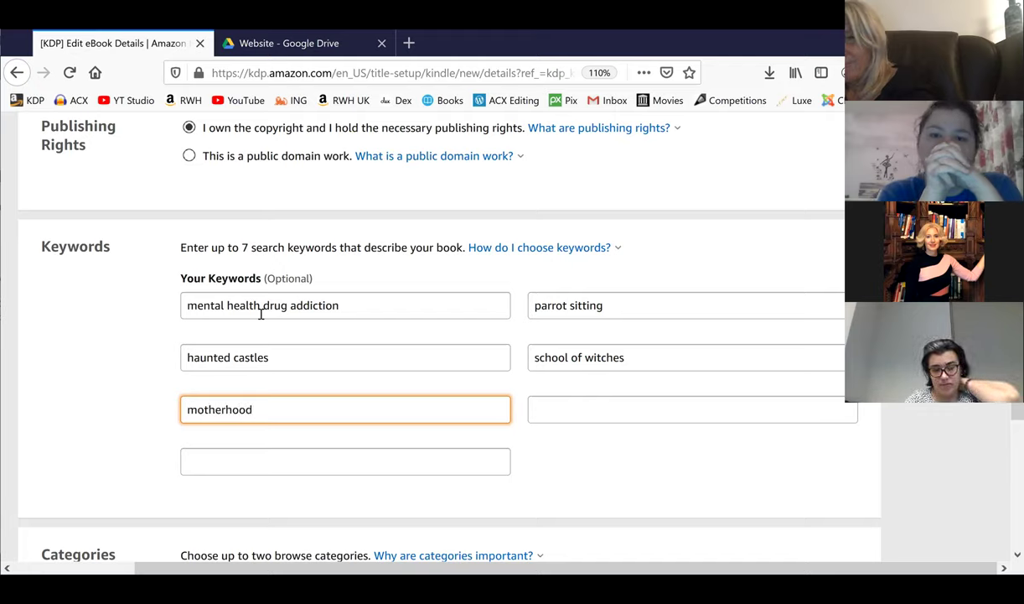
type(" ltrials")
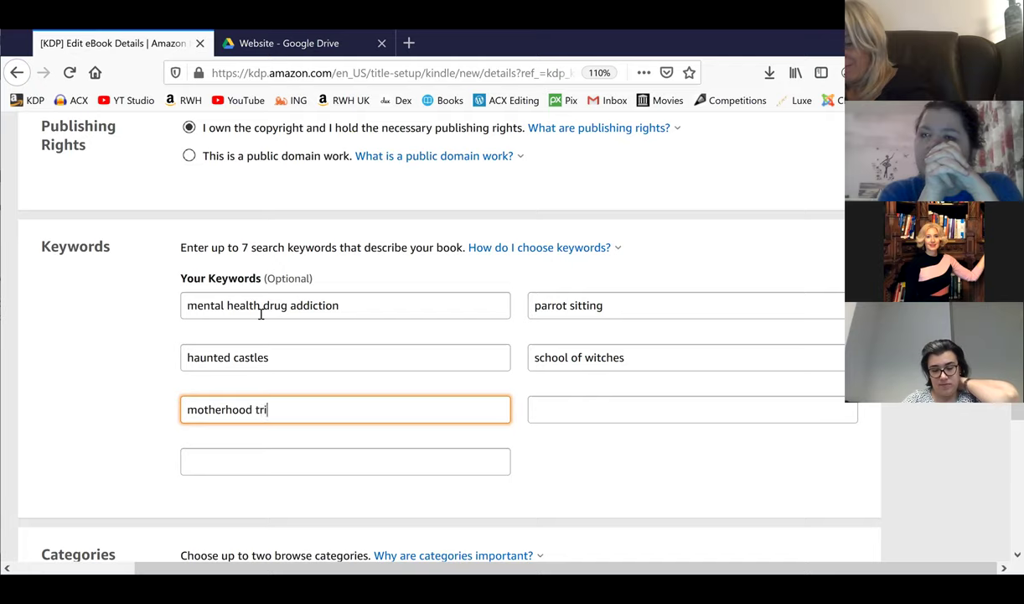
key("BackSpace")
key("BackSpace")
key("BackSpace")
key("BackSpace")
key("BackSpace")
key("BackSpace")
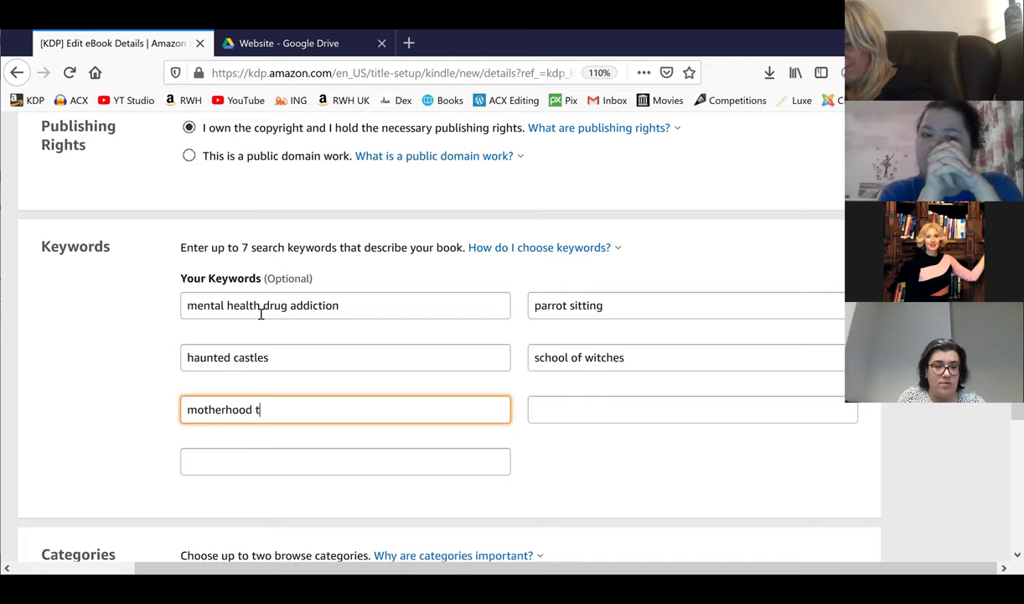
type("and the la")
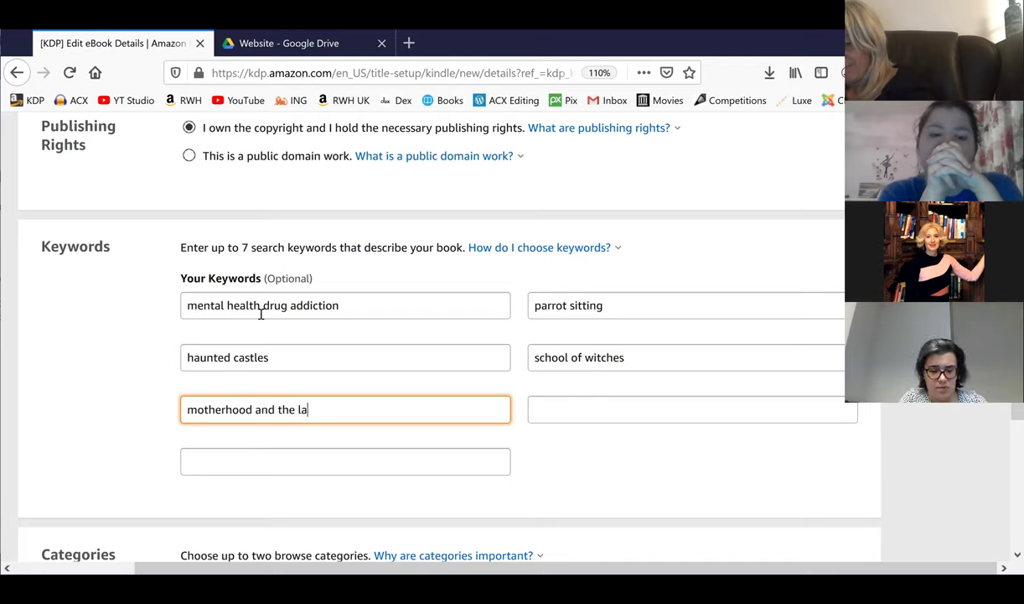
type("w fiction")
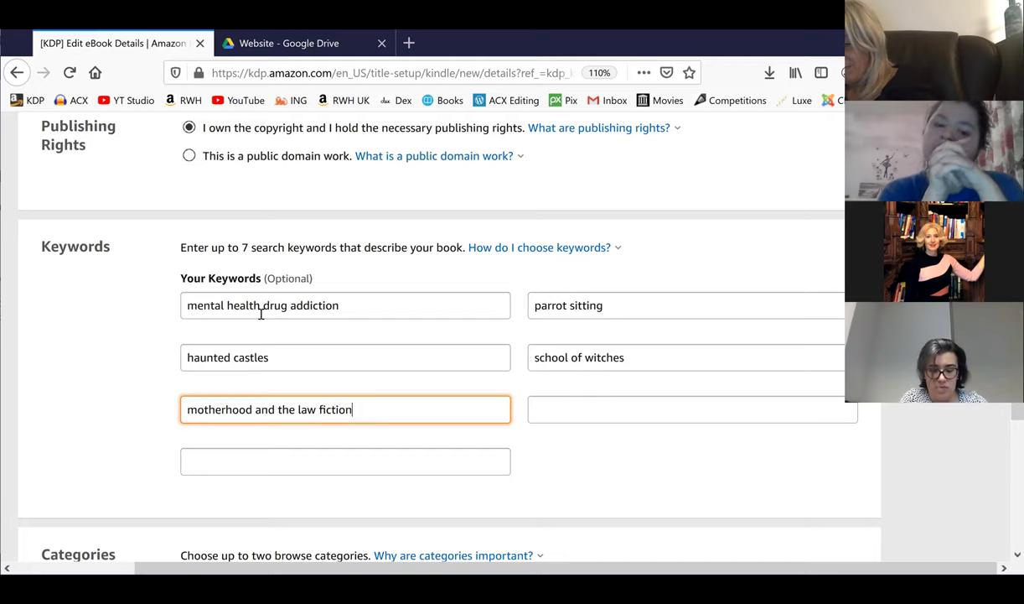
key("Tab")
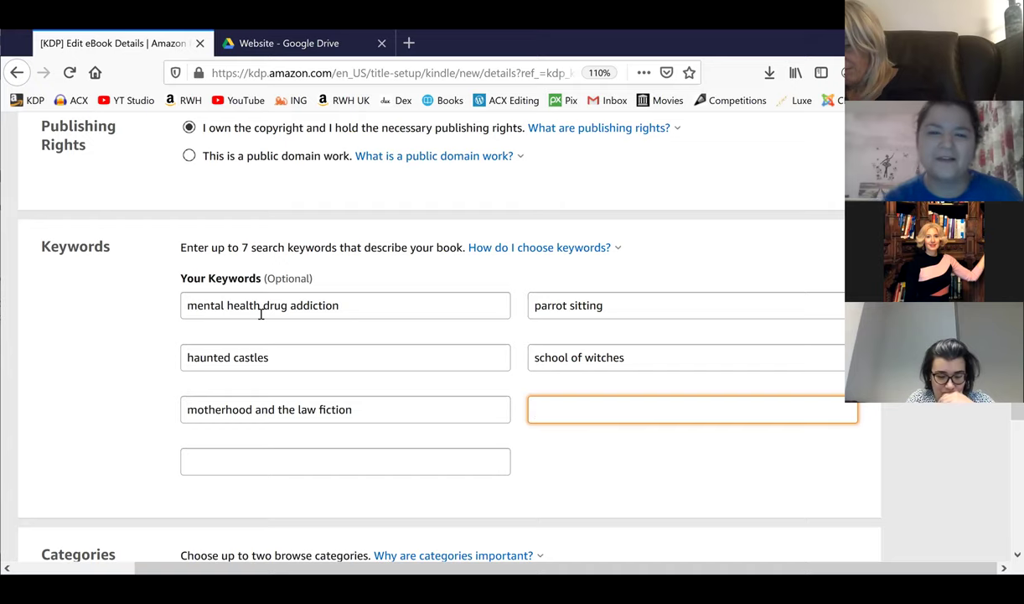
scroll(261, 313, "up", 5)
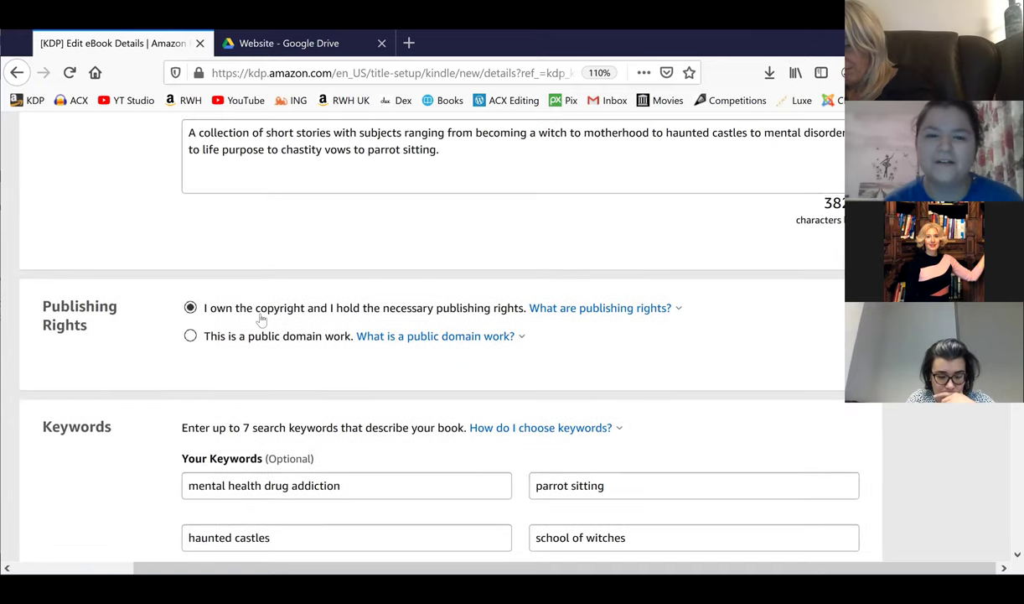
scroll(261, 318, "down", 3)
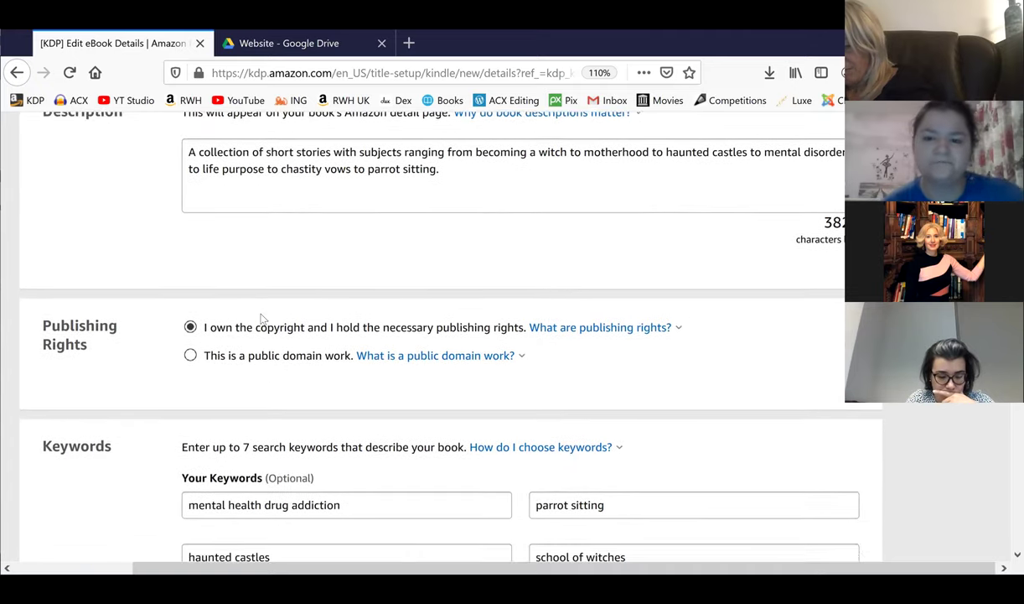
scroll(261, 319, "down", 5)
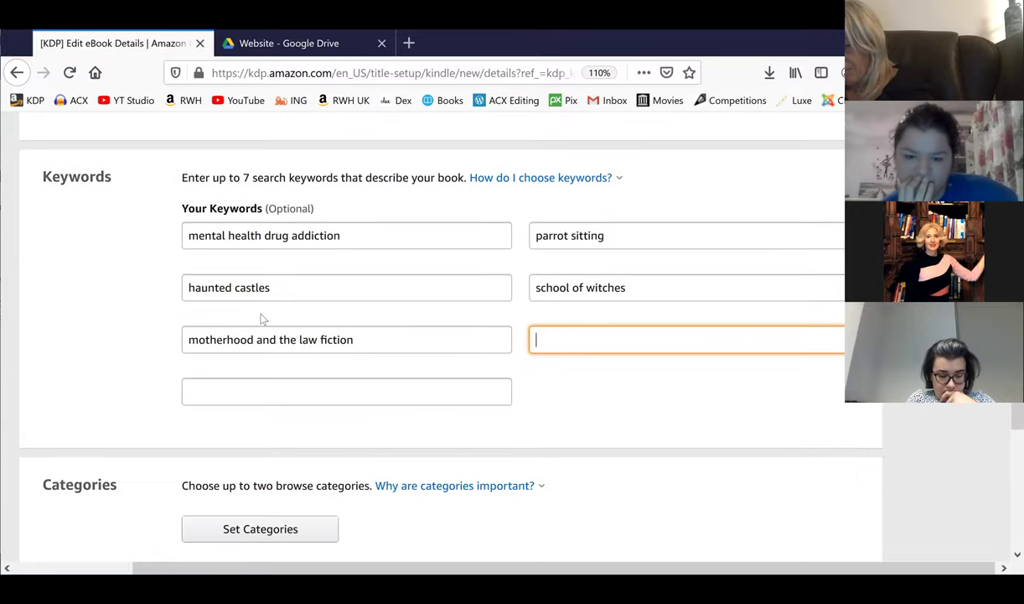
type("m")
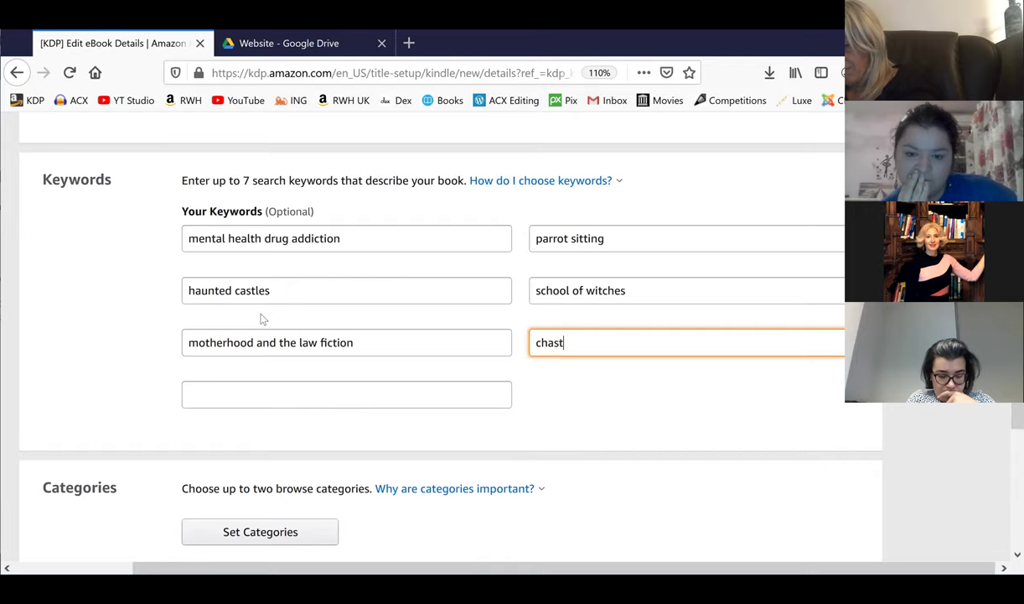
type("hastity vows")
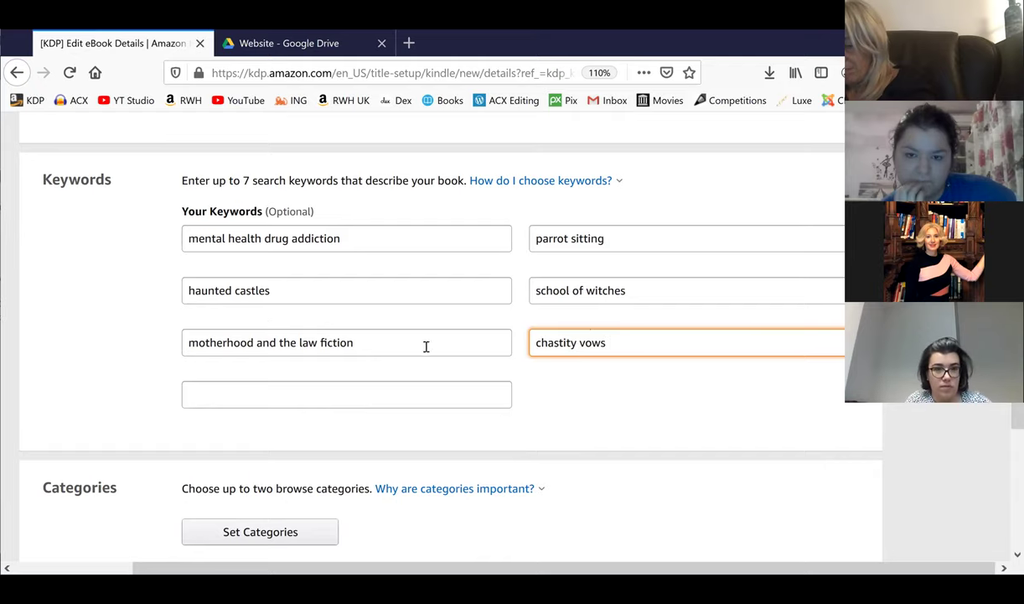
left_click(643, 287)
Step: Lengthen keywords to 'school of witches spell book' and 'chastity vows pope daughter'
type("spell book")
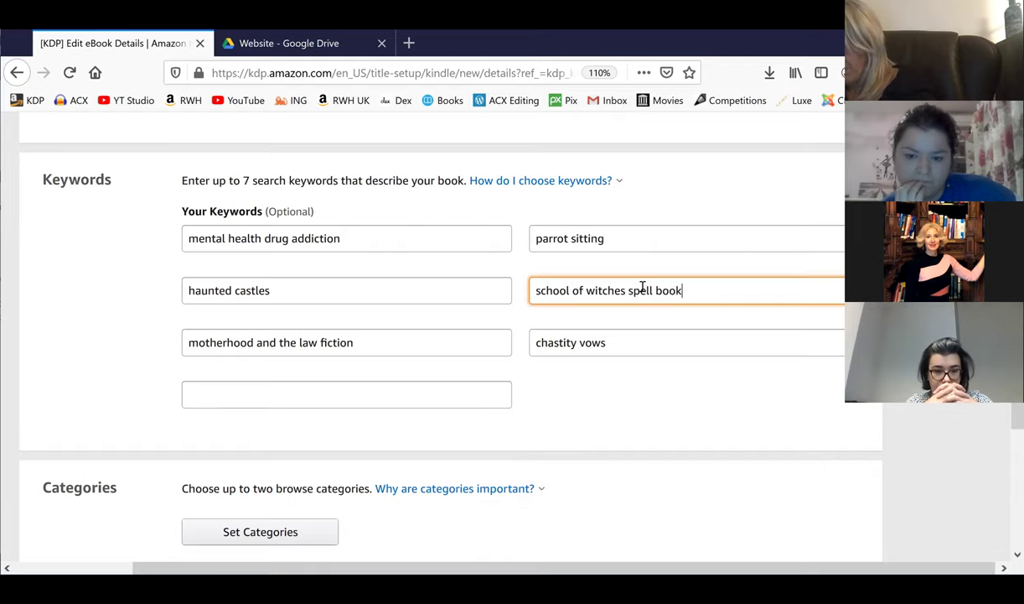
left_click(650, 345)
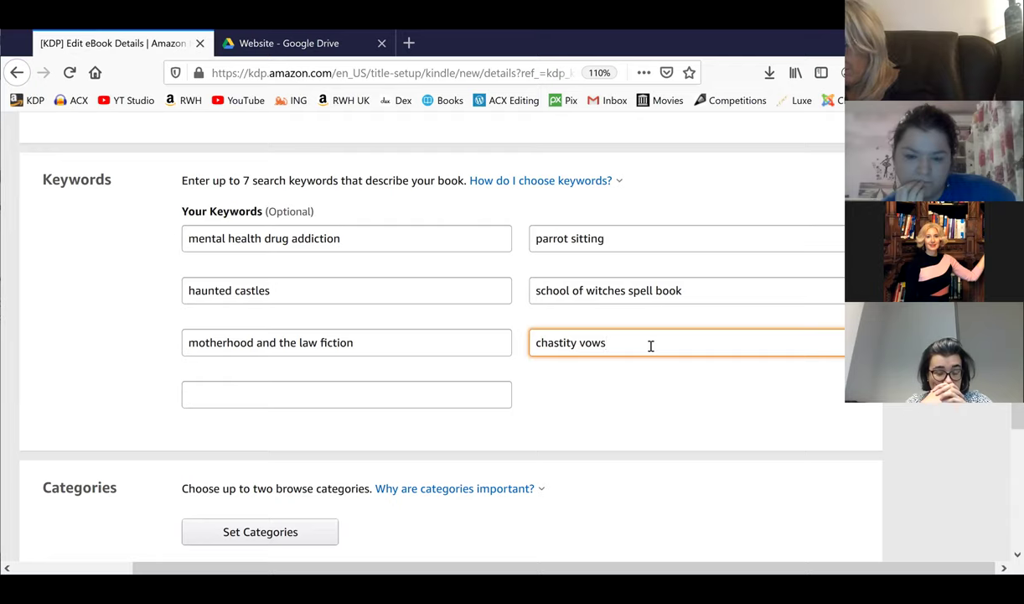
type("pope daughter")
key("Tab")
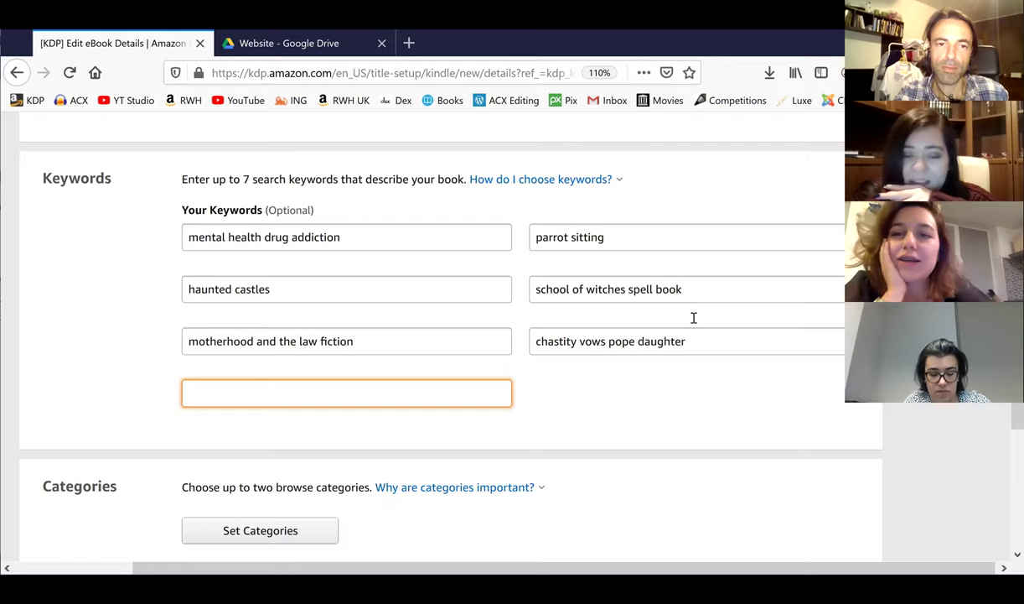
Step: Fix the seventh keyword's typos so it reads 'finding meaning tuscany vineyard'
scroll(687, 361, "up", 4)
scroll(683, 369, "down", 3)
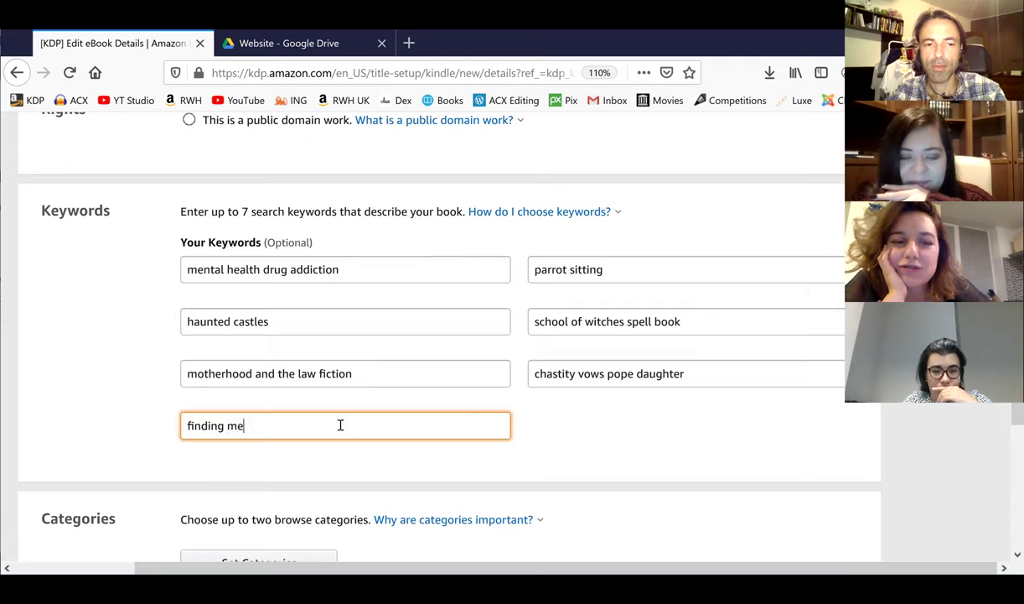
key("BackSpace")
key("BackSpace")
type("des")
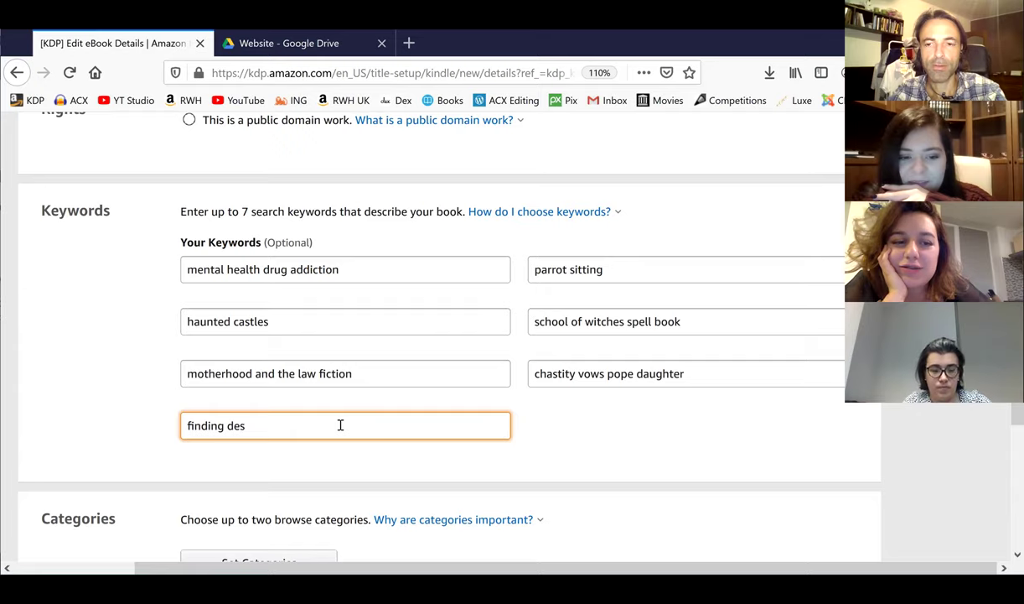
key("BackSpace")
key("BackSpace")
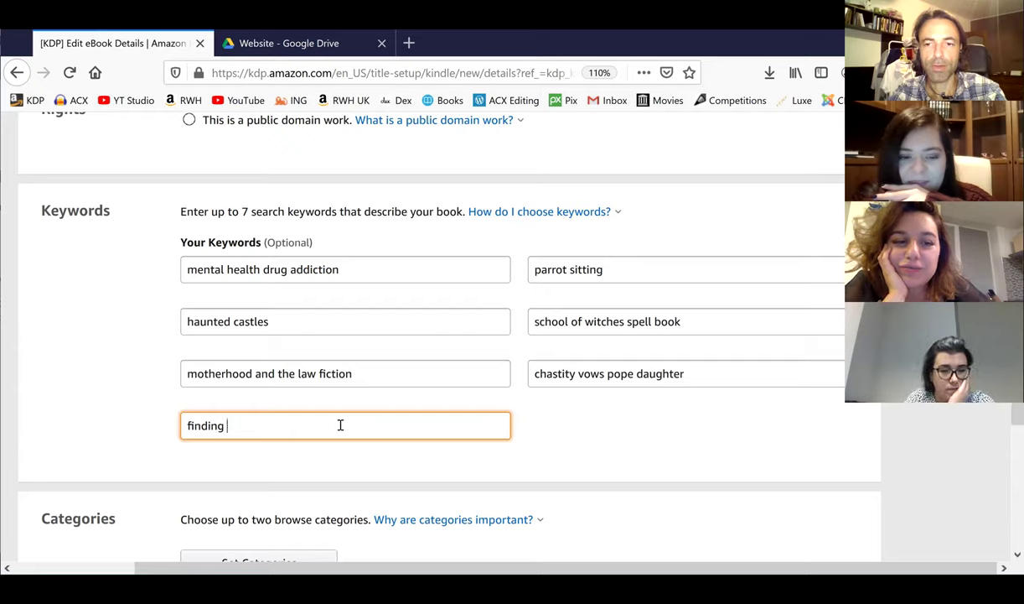
type("meaning")
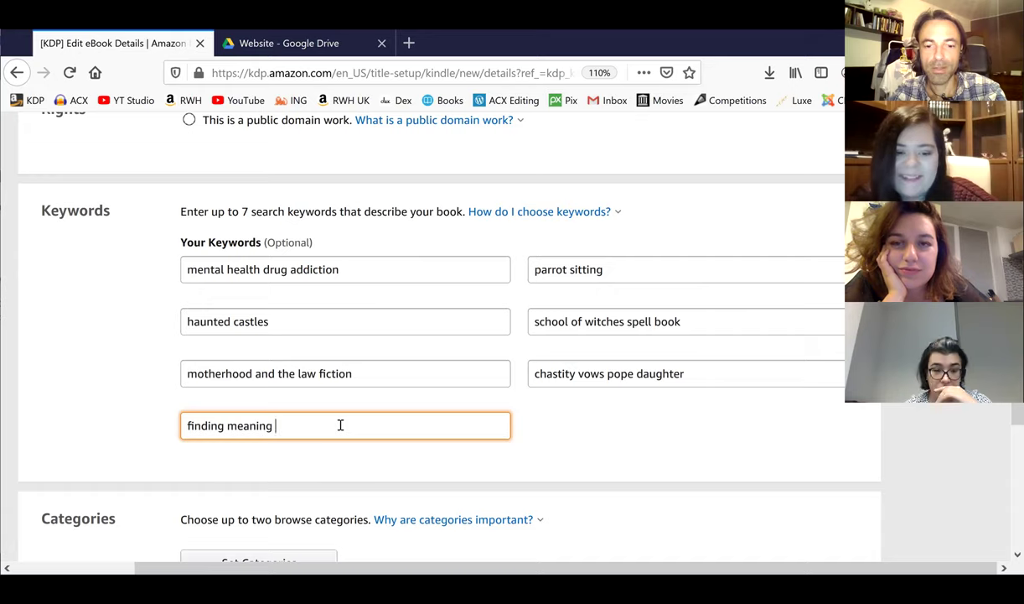
type("tuscany")
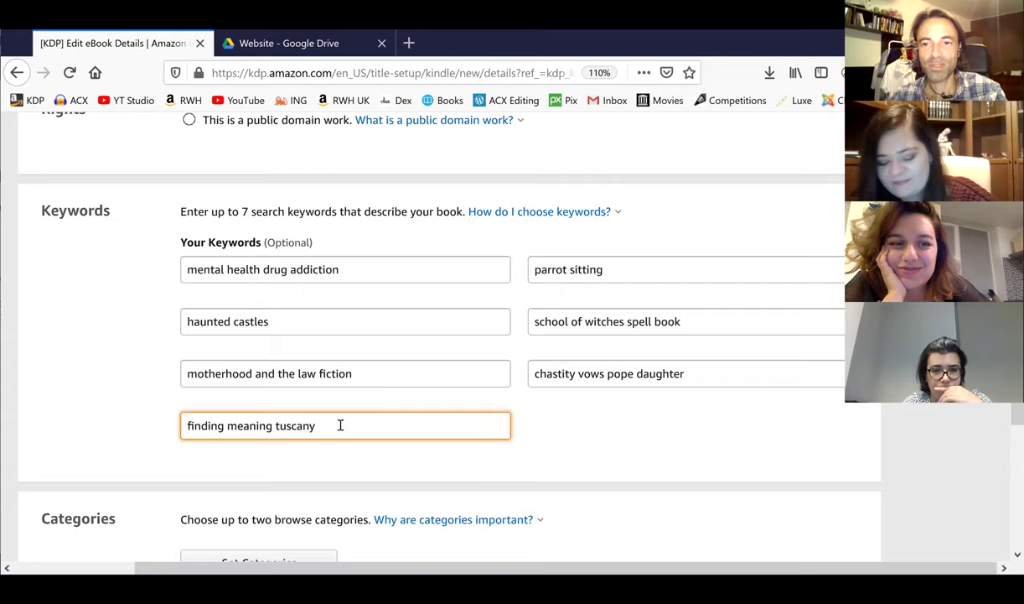
type(" vineyard")
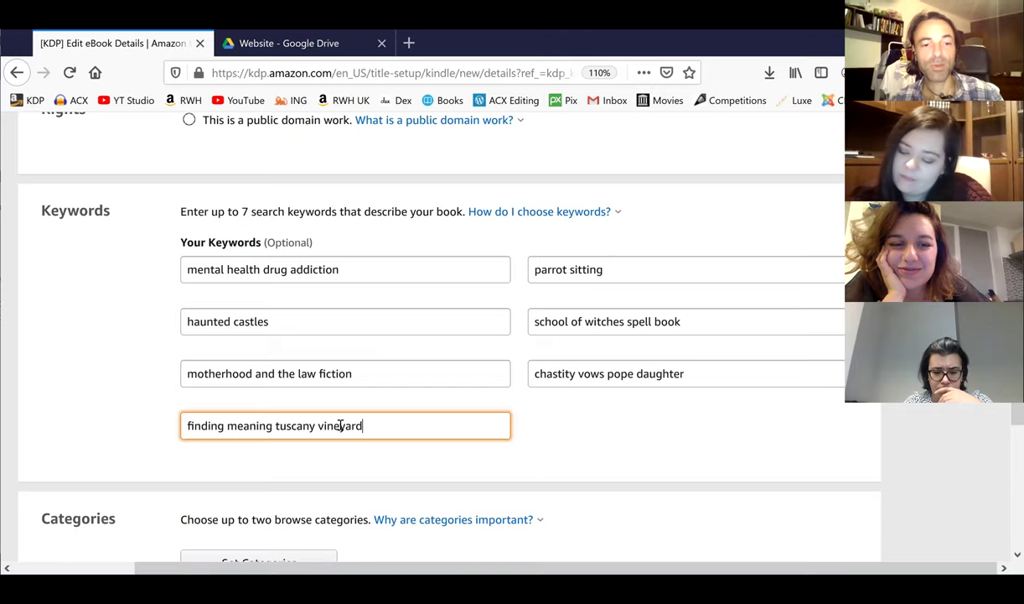
scroll(340, 425, "down", 2)
scroll(340, 425, "down", 6)
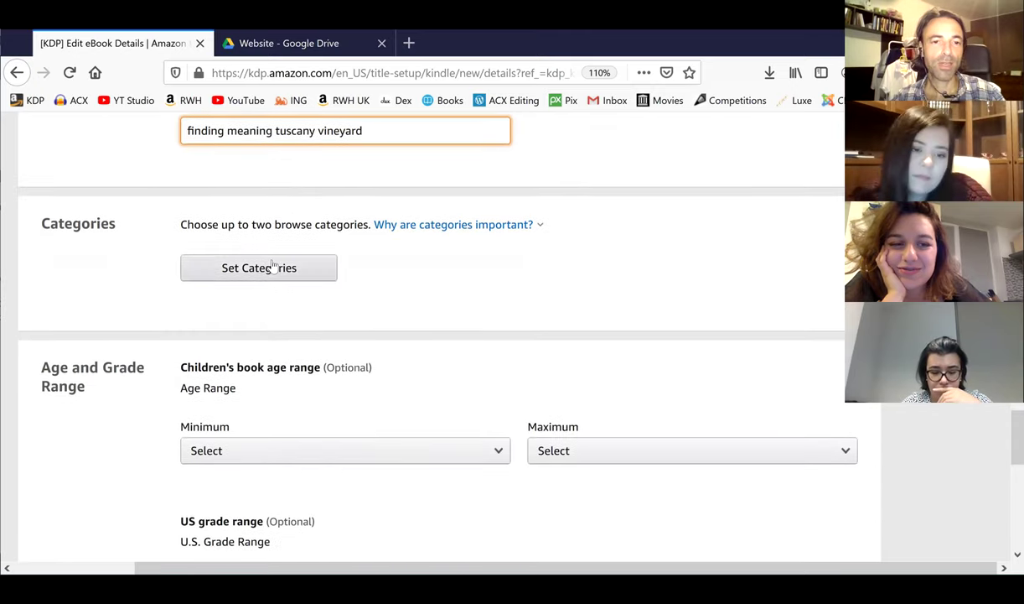
Step: Pick Fiction > Short Stories in the category chooser, then remove it to reorder
left_click(273, 266)
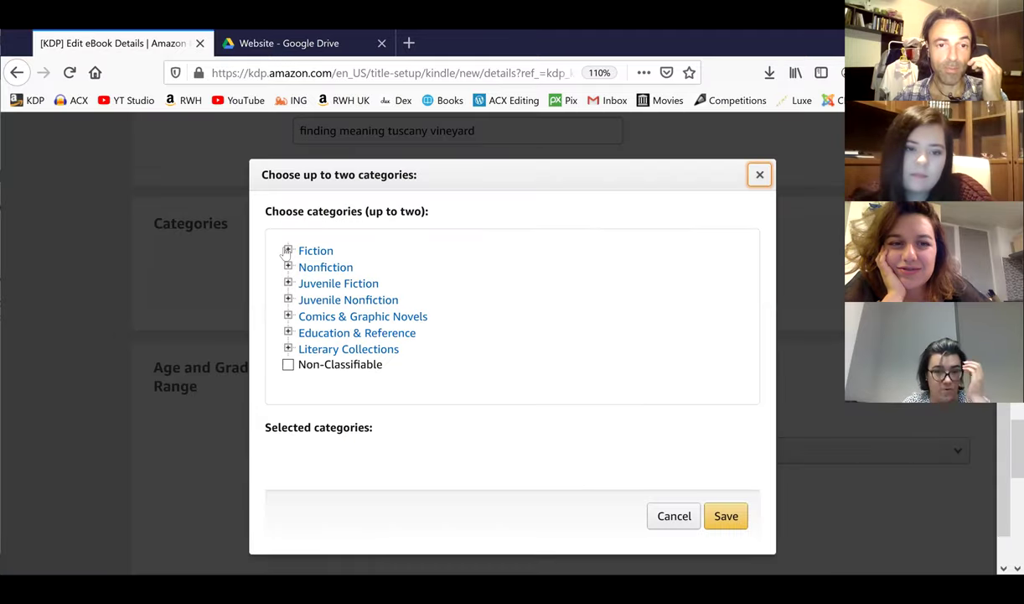
left_click(288, 250)
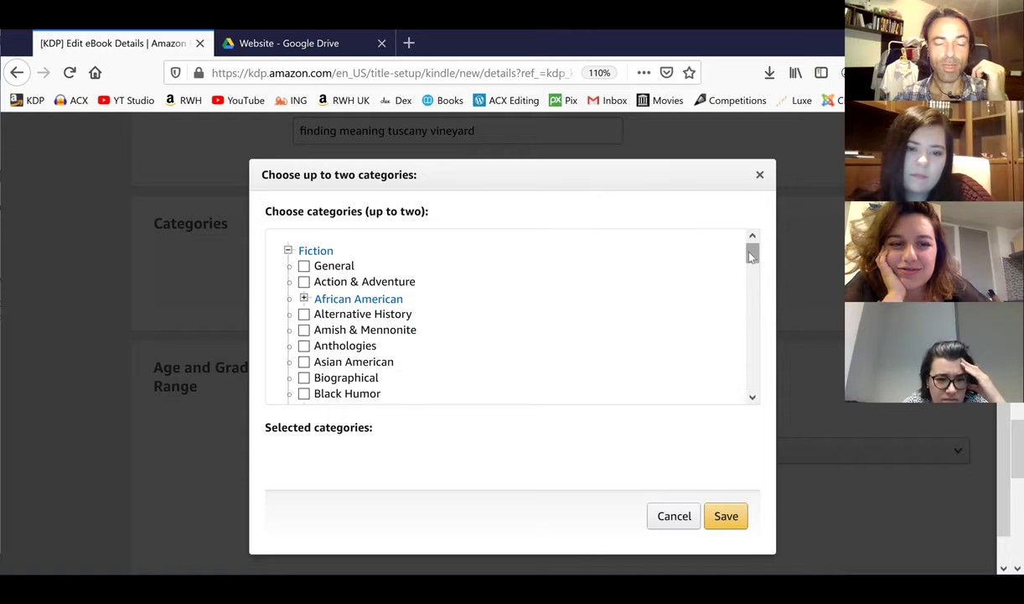
left_click_drag(752, 257, 750, 358)
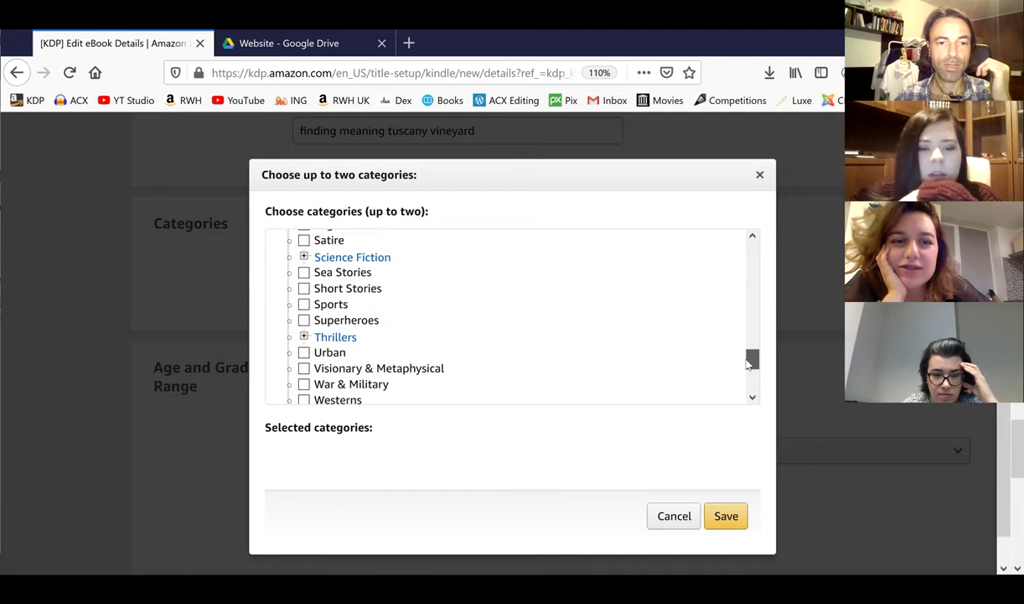
left_click(304, 288)
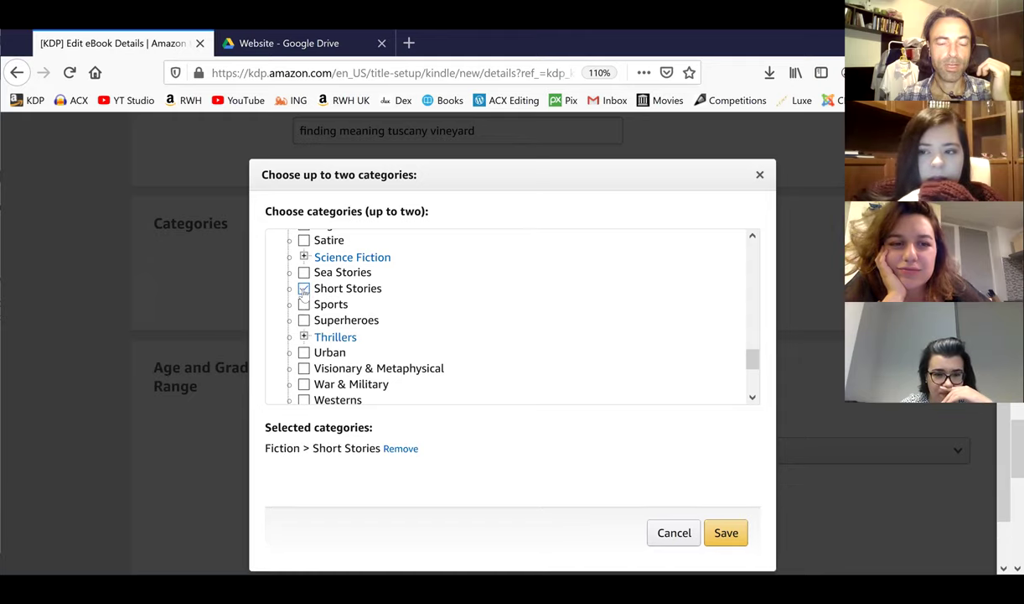
scroll(474, 308, "up", 5)
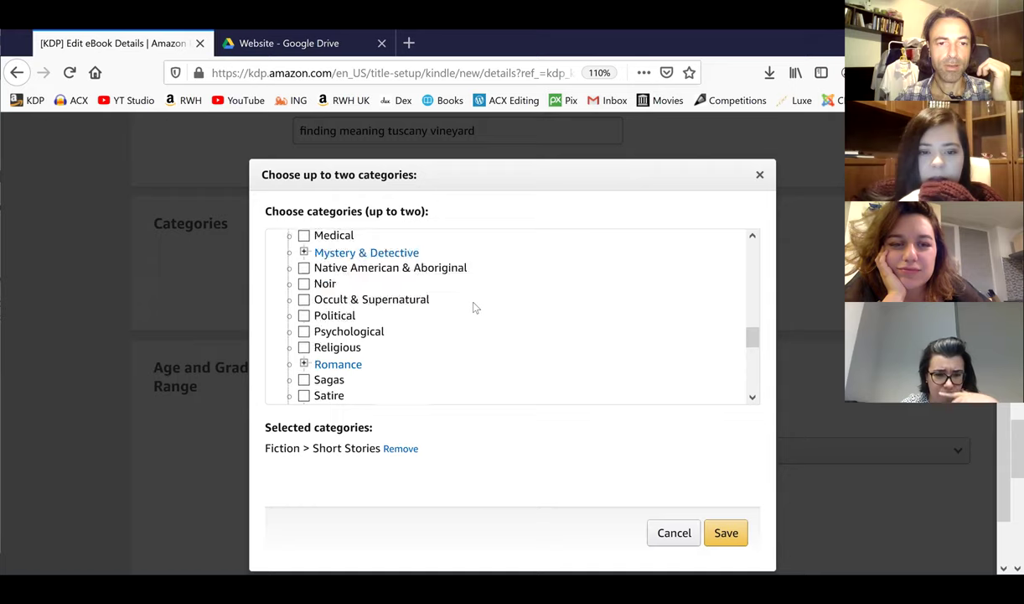
scroll(474, 308, "up", 4)
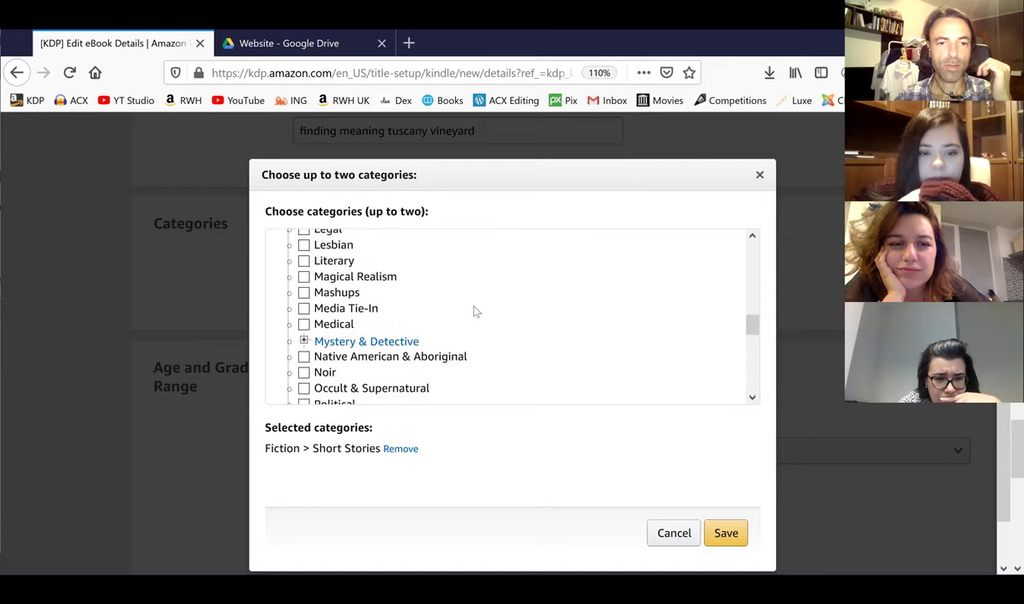
scroll(474, 312, "up", 4)
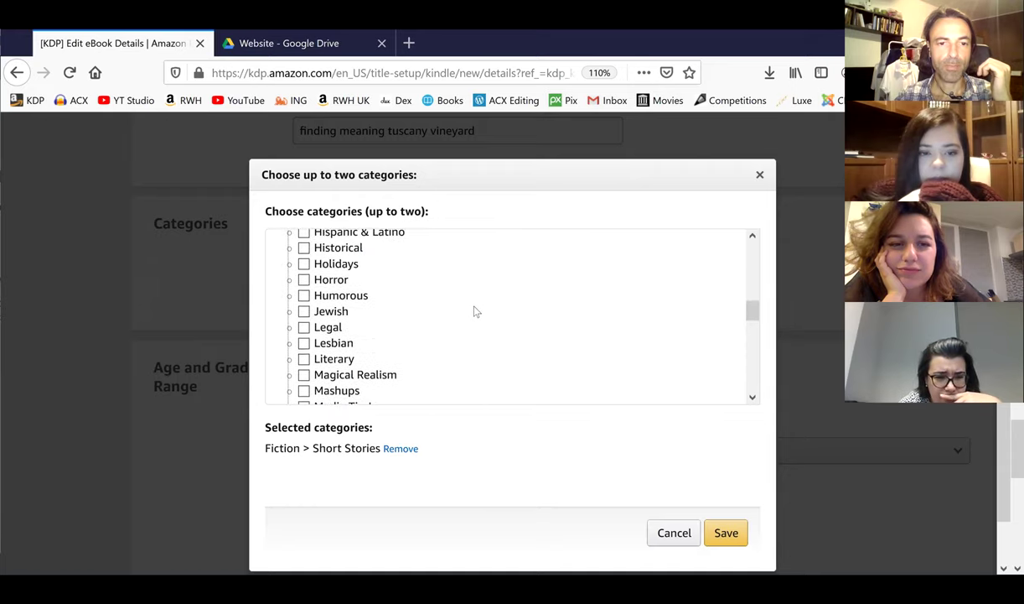
scroll(474, 312, "up", 5)
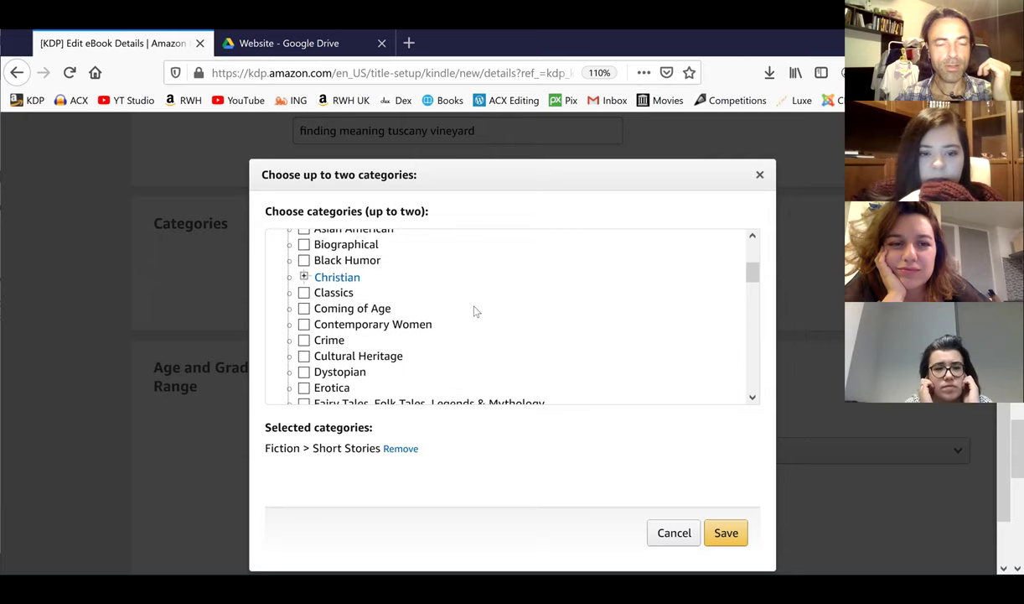
scroll(473, 312, "up", 3)
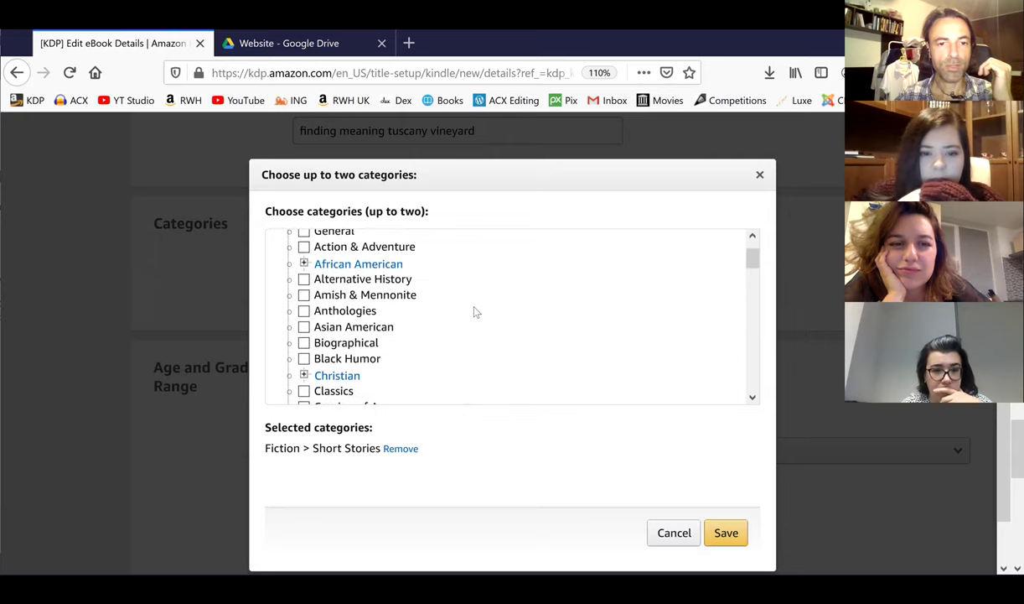
left_click(399, 448)
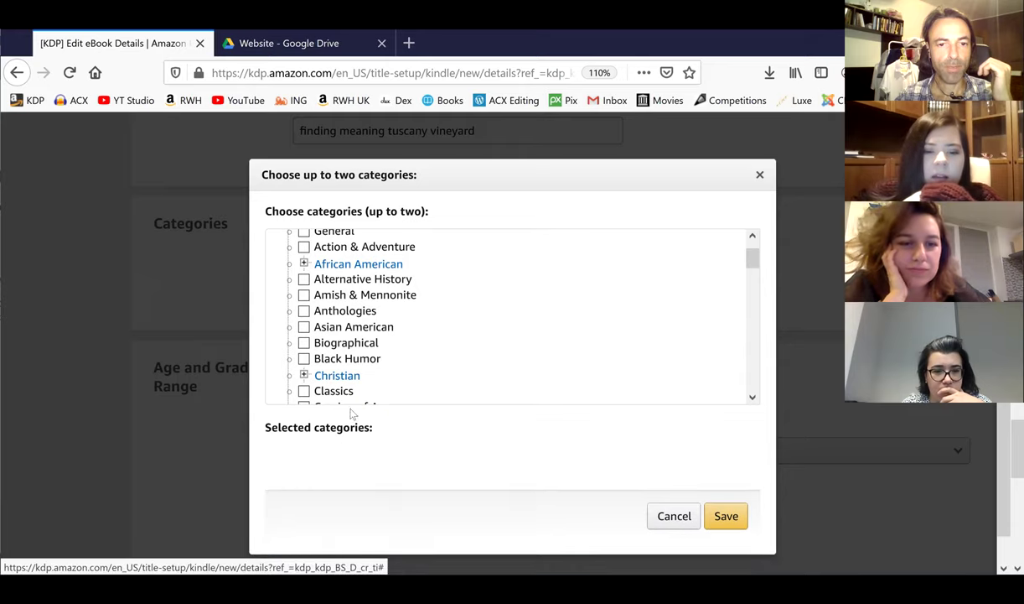
Step: Select Fiction > Anthologies first and Fiction > Short Stories second, and save them
left_click(304, 311)
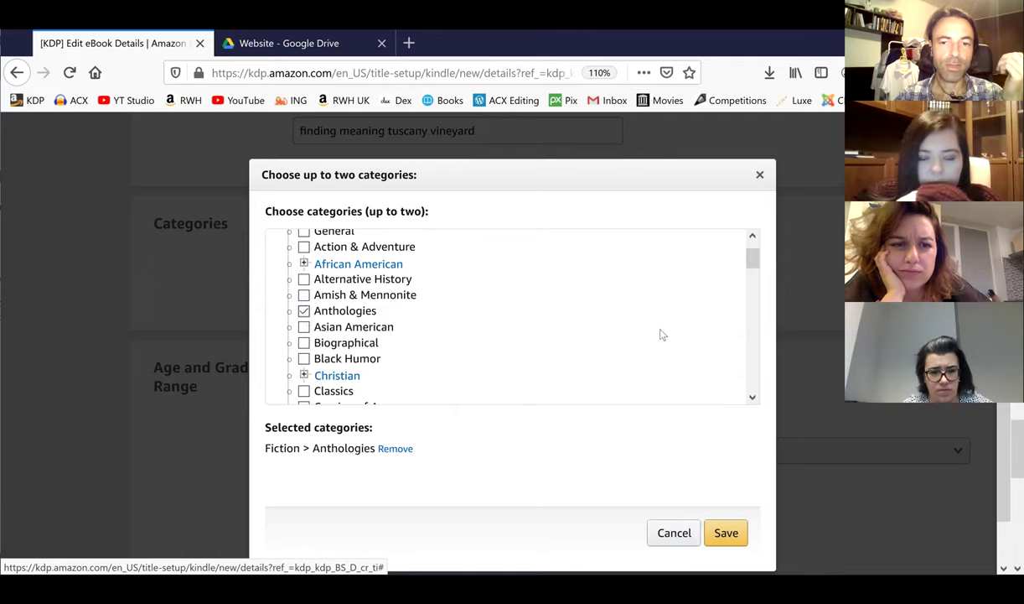
scroll(748, 366, "down", 6)
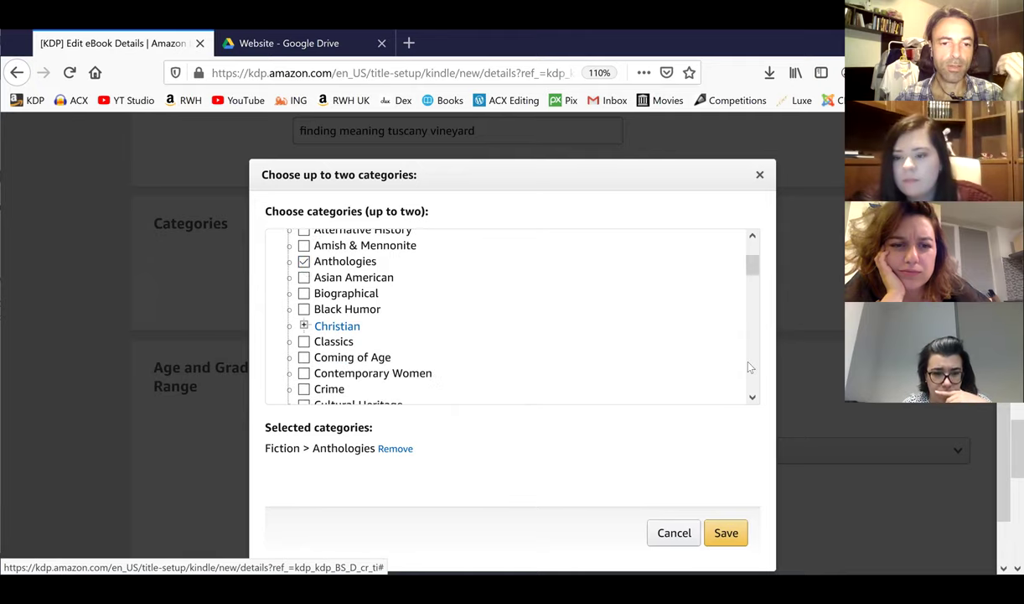
scroll(749, 367, "down", 3)
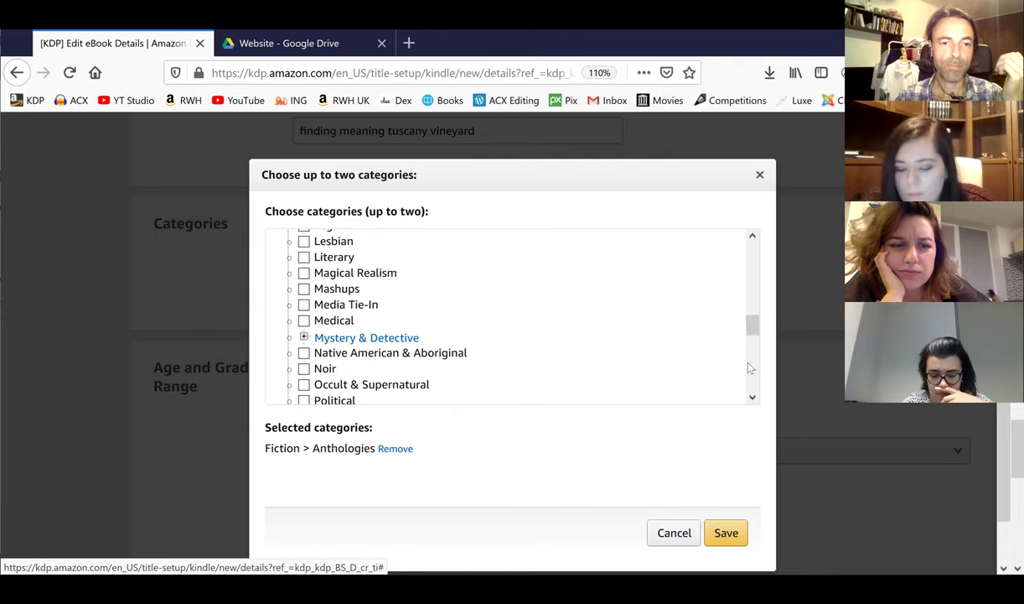
scroll(748, 366, "down", 3)
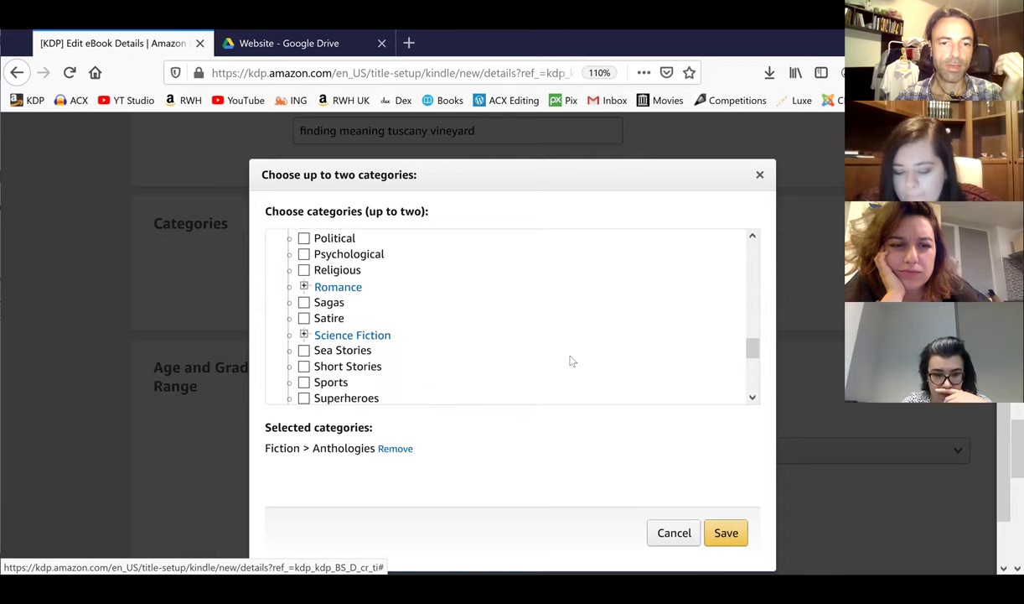
left_click(304, 367)
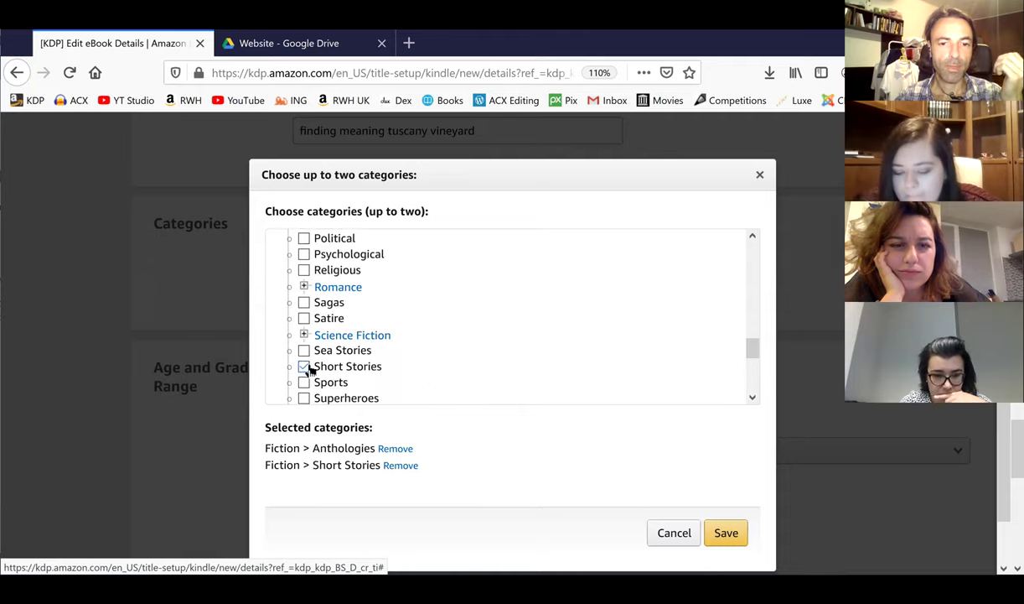
left_click(722, 534)
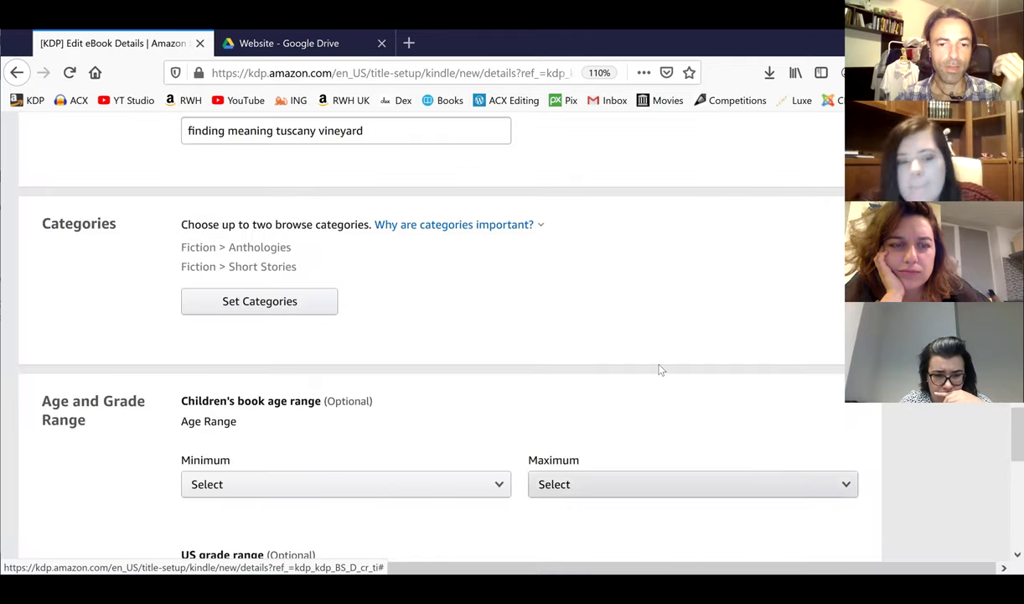
Step: Save and continue the Seven Signs details, then scroll through the Content page
scroll(659, 370, "down", 2)
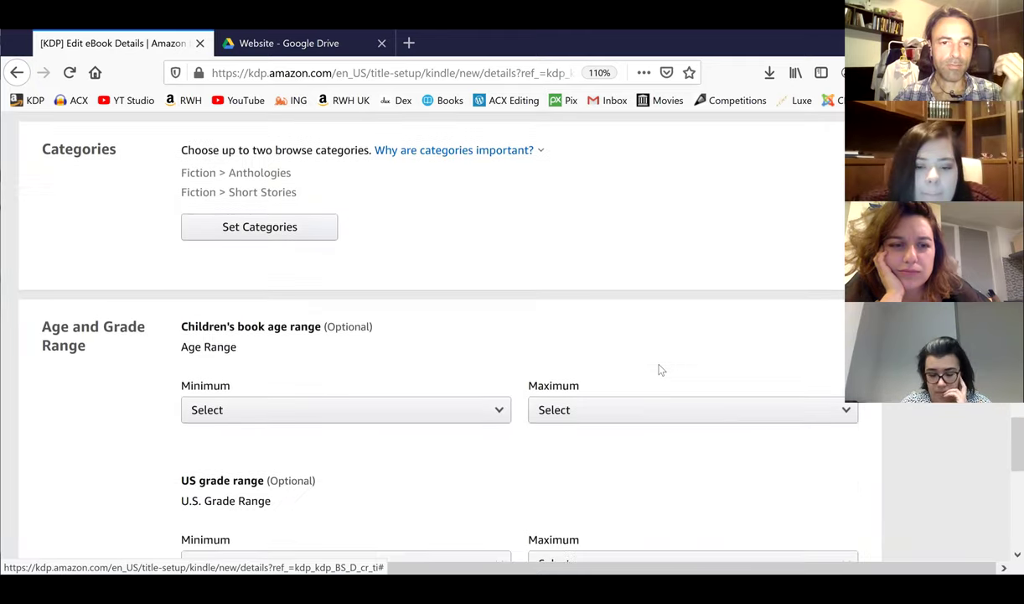
scroll(659, 370, "down", 7)
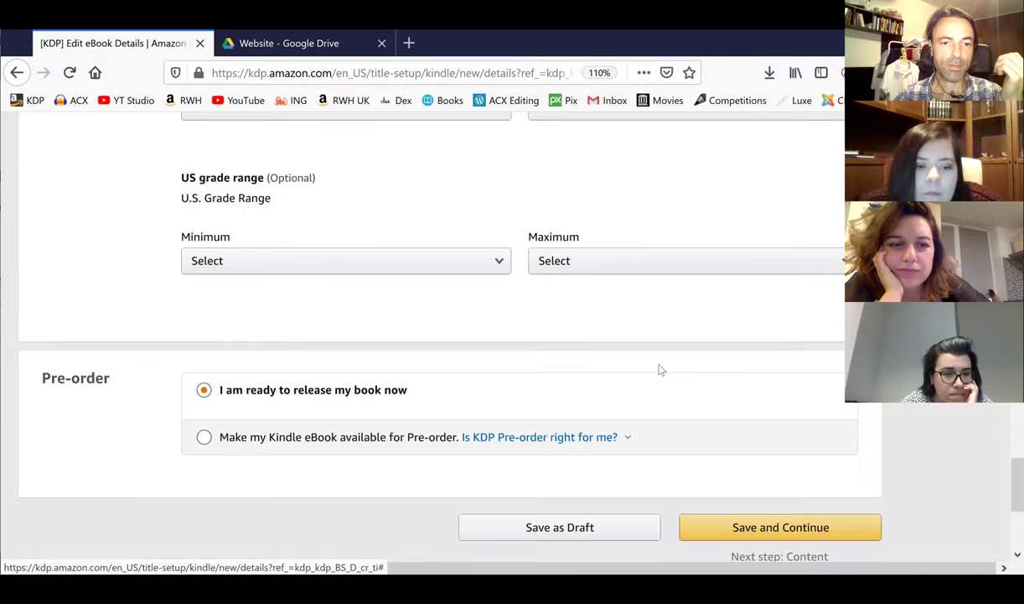
scroll(659, 370, "down", 2)
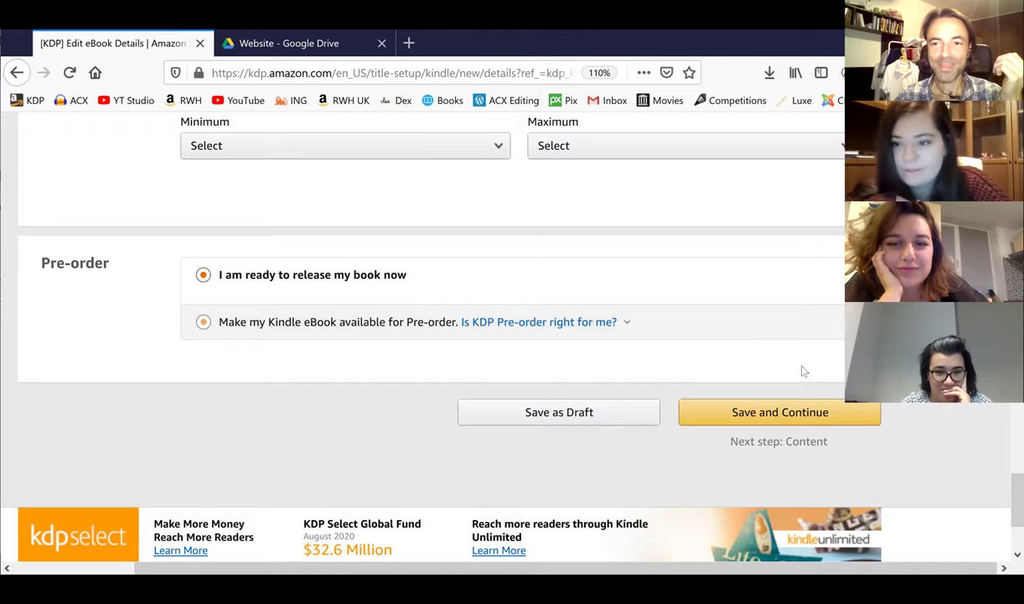
left_click(774, 416)
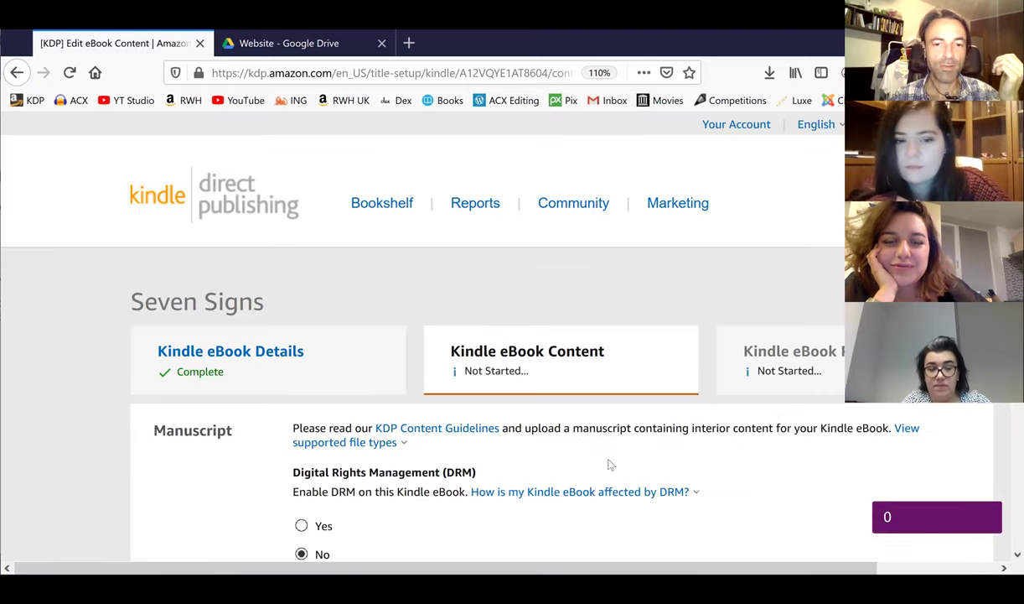
scroll(610, 463, "down", 2)
scroll(609, 463, "down", 4)
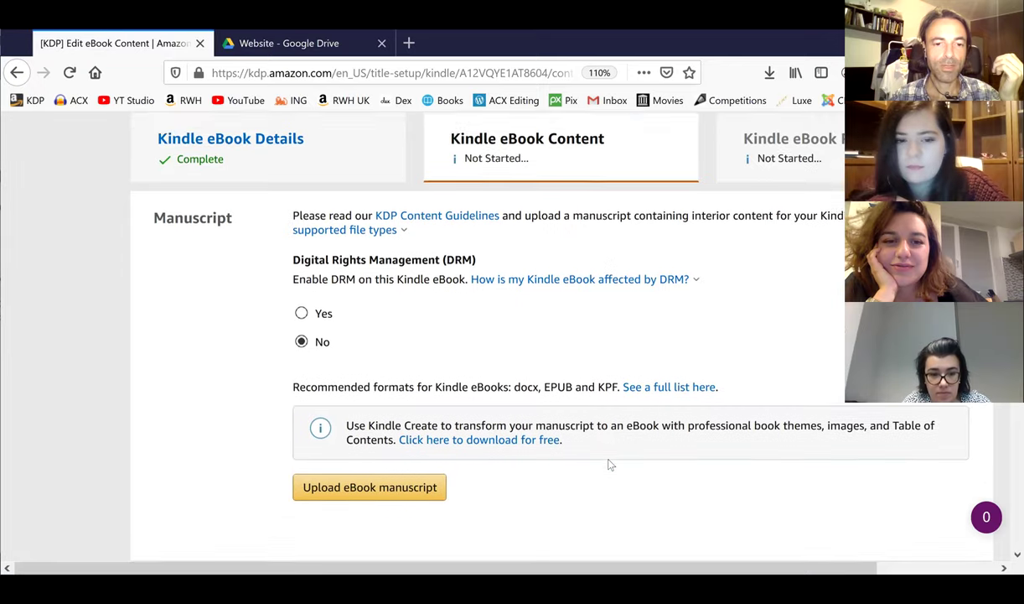
scroll(610, 464, "down", 6)
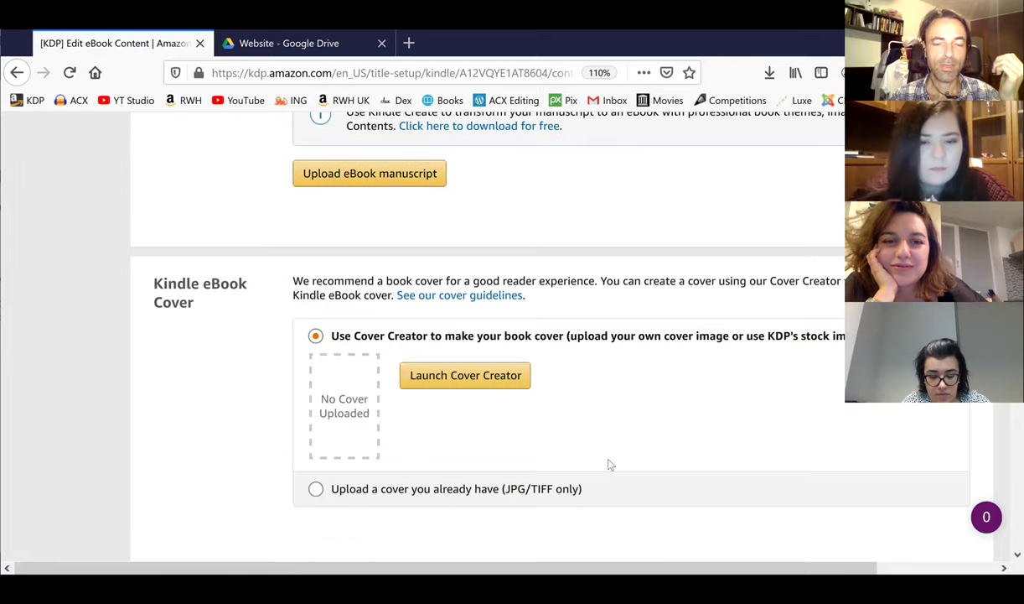